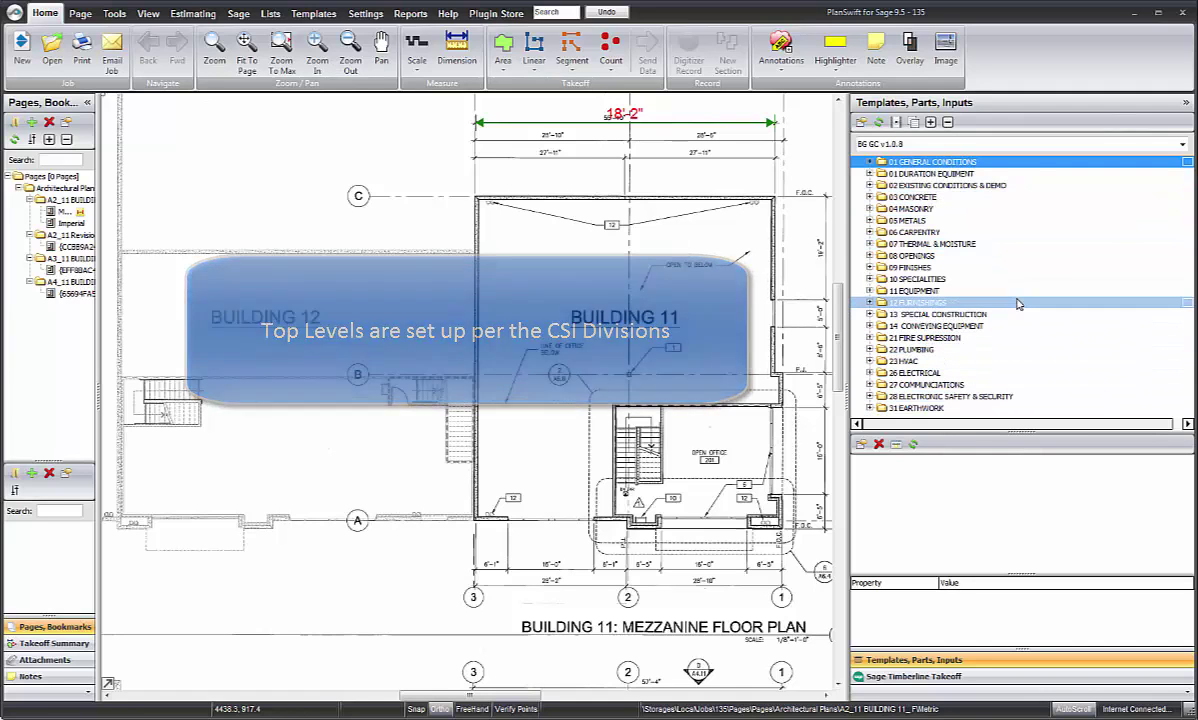
Examine the subfolders of the 03 CONCRETE division and the assemblies in its FOOTINGS folder
{"action": "left_click", "coordinate": [870, 198]}
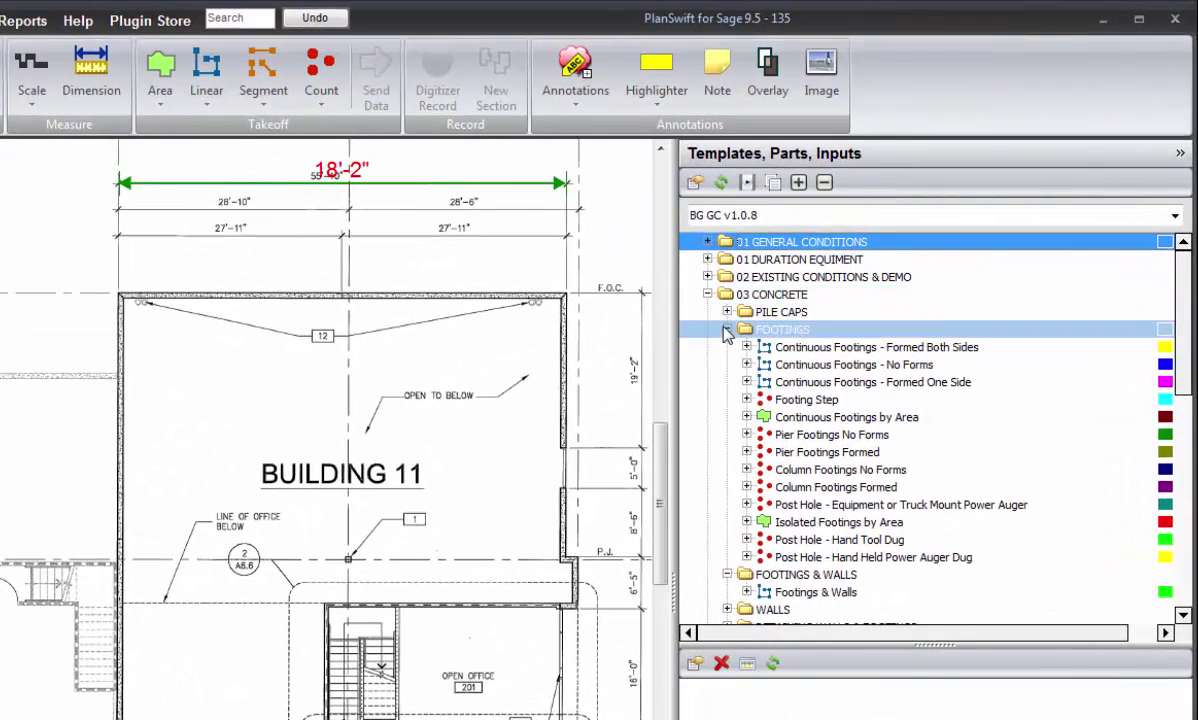
{"action": "left_click", "coordinate": [726, 329]}
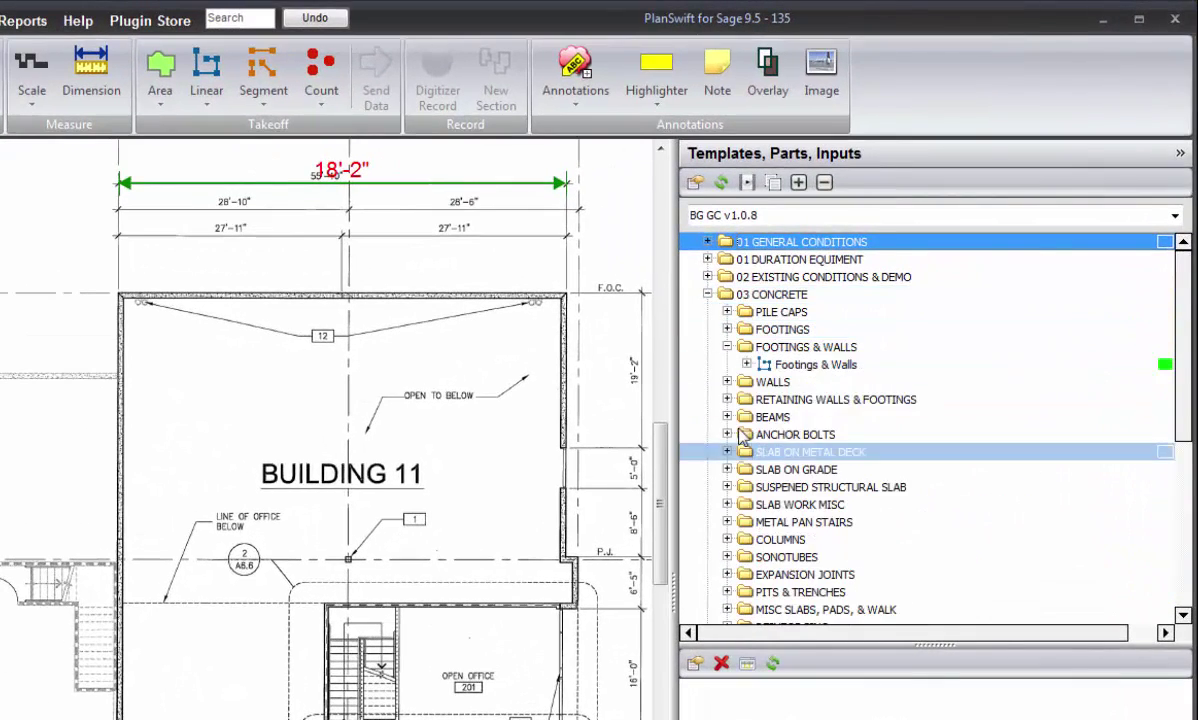
{"action": "left_click", "coordinate": [727, 347]}
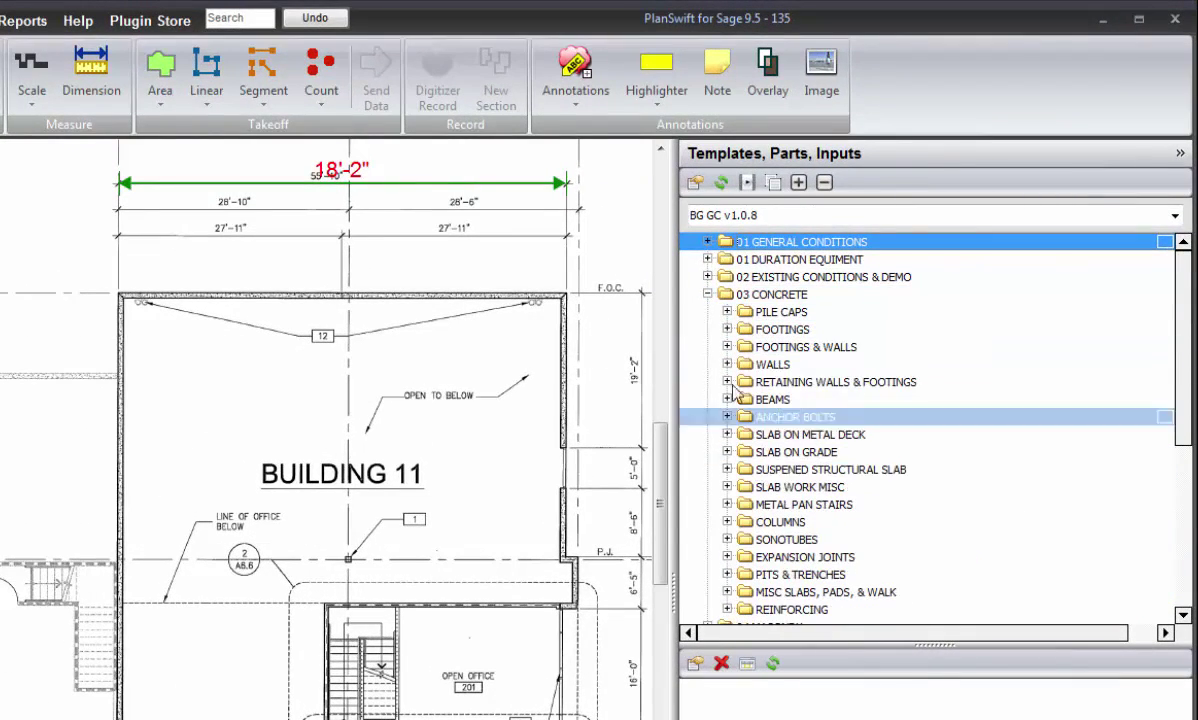
{"action": "left_click", "coordinate": [727, 329]}
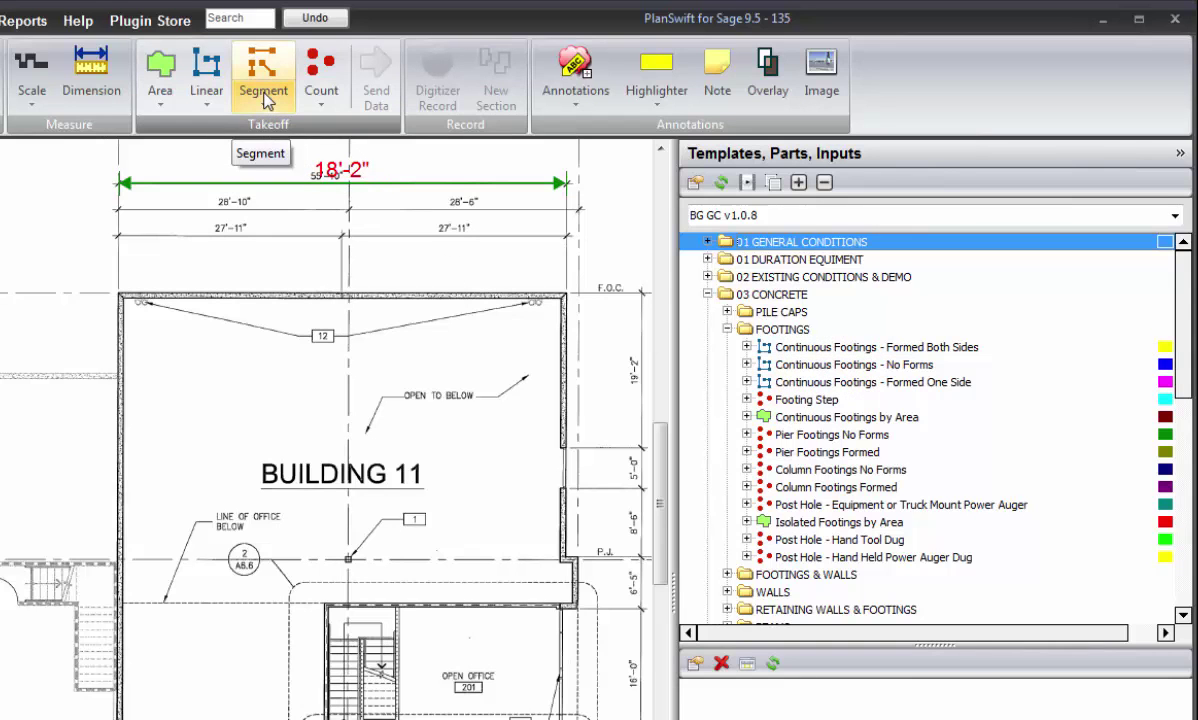
{"action": "left_click", "coordinate": [728, 330]}
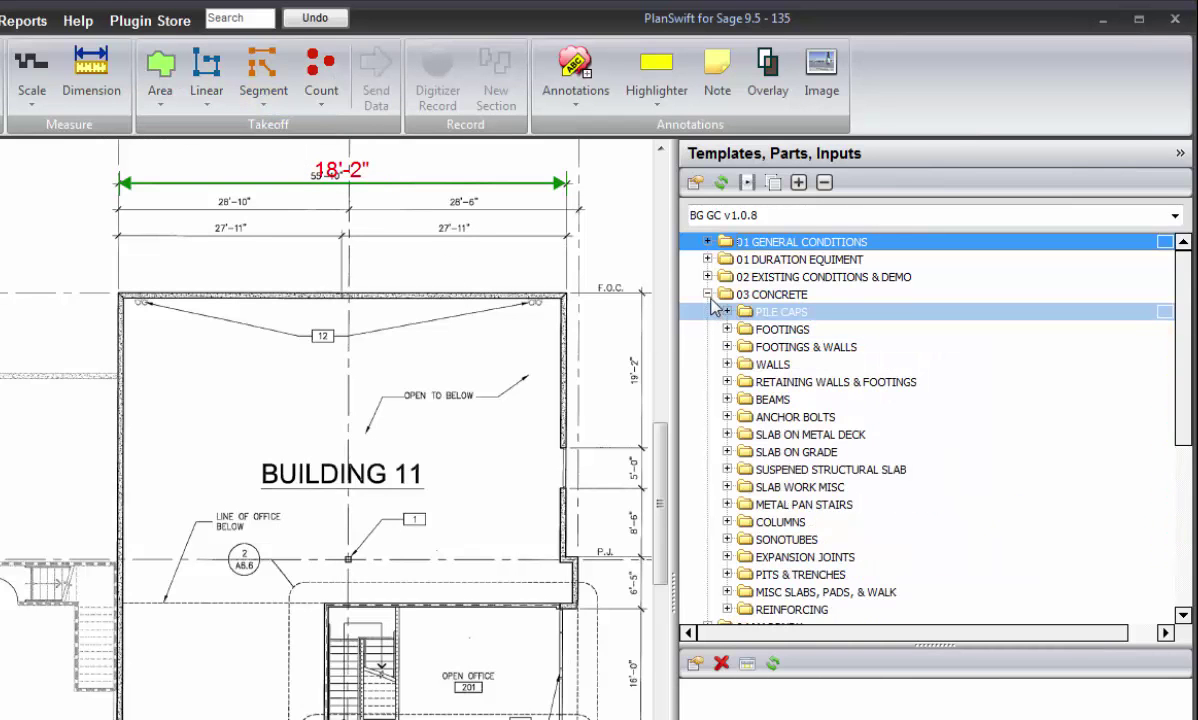
{"action": "left_click", "coordinate": [708, 294]}
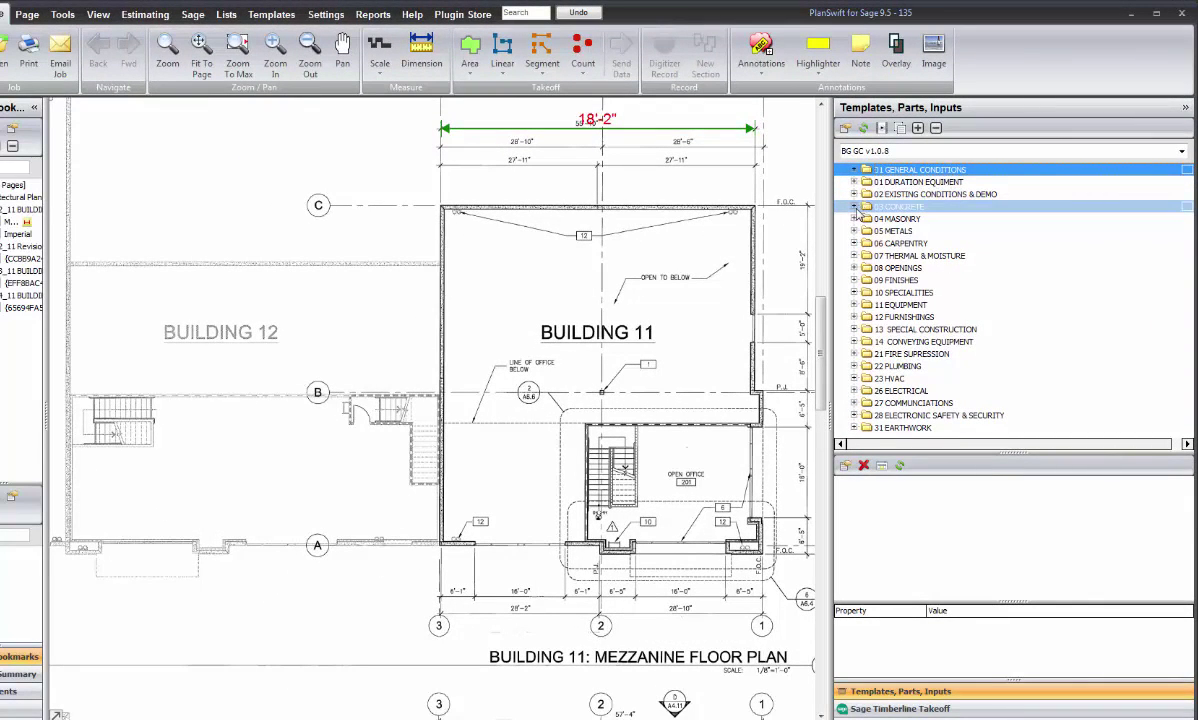
{"action": "left_click", "coordinate": [854, 207]}
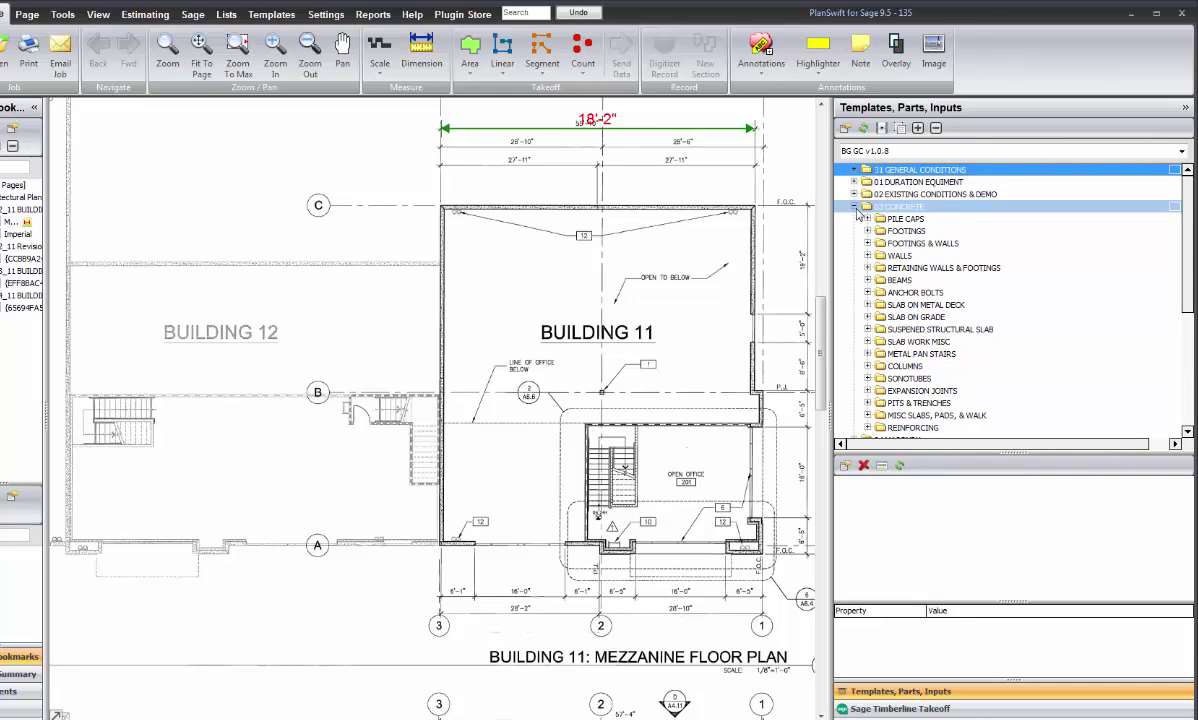
{"action": "left_click", "coordinate": [868, 231]}
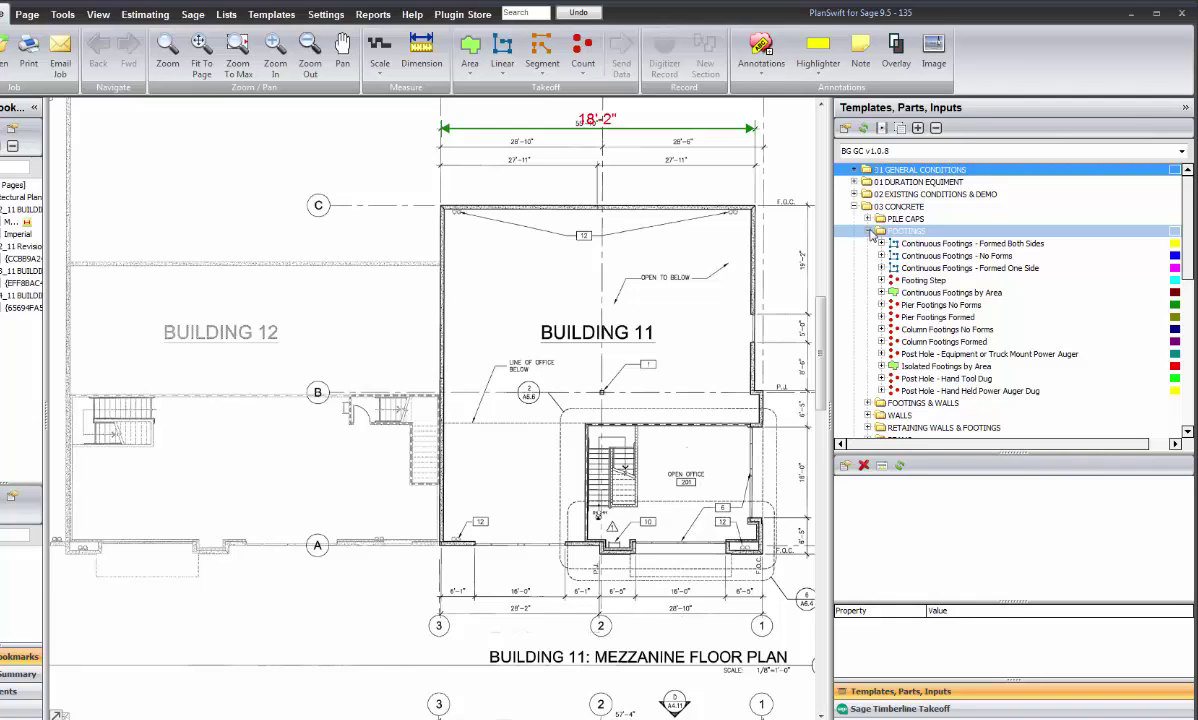
{"action": "left_click", "coordinate": [868, 231]}
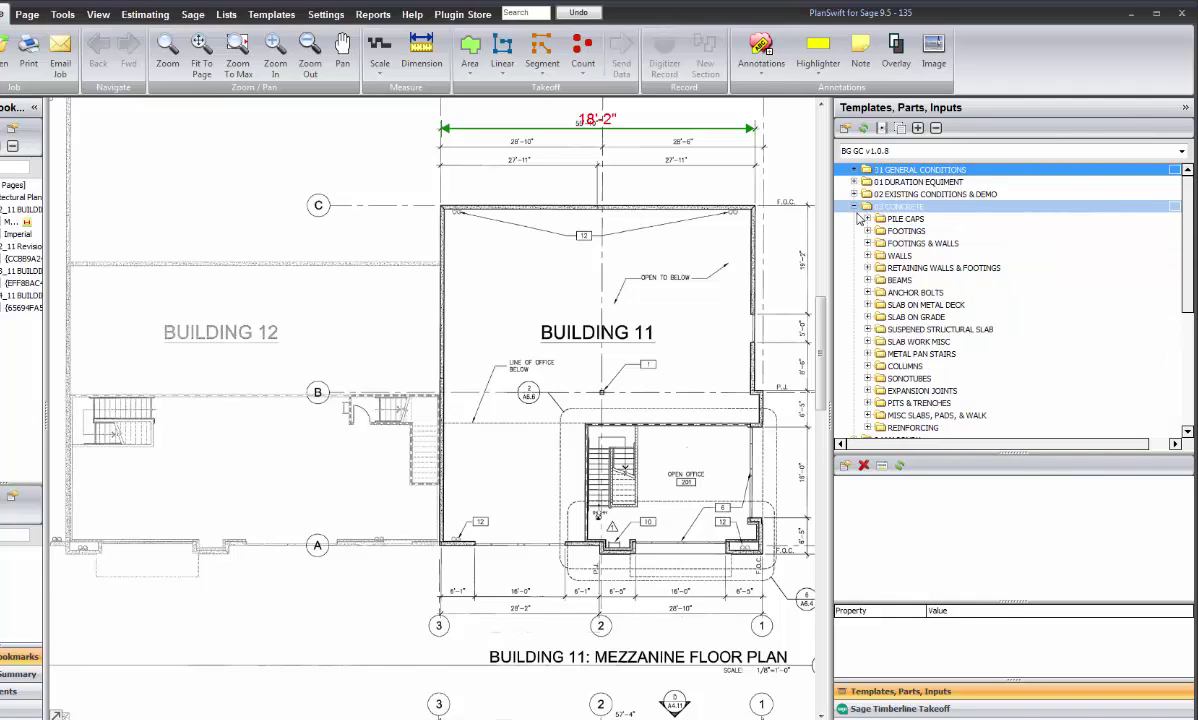
{"action": "left_click", "coordinate": [854, 207]}
Start a Column Footings Formed takeoff from the 03 CONCRETE footings and name it "Column Footings Formed in Bldg 12"
{"action": "left_click", "coordinate": [854, 207]}
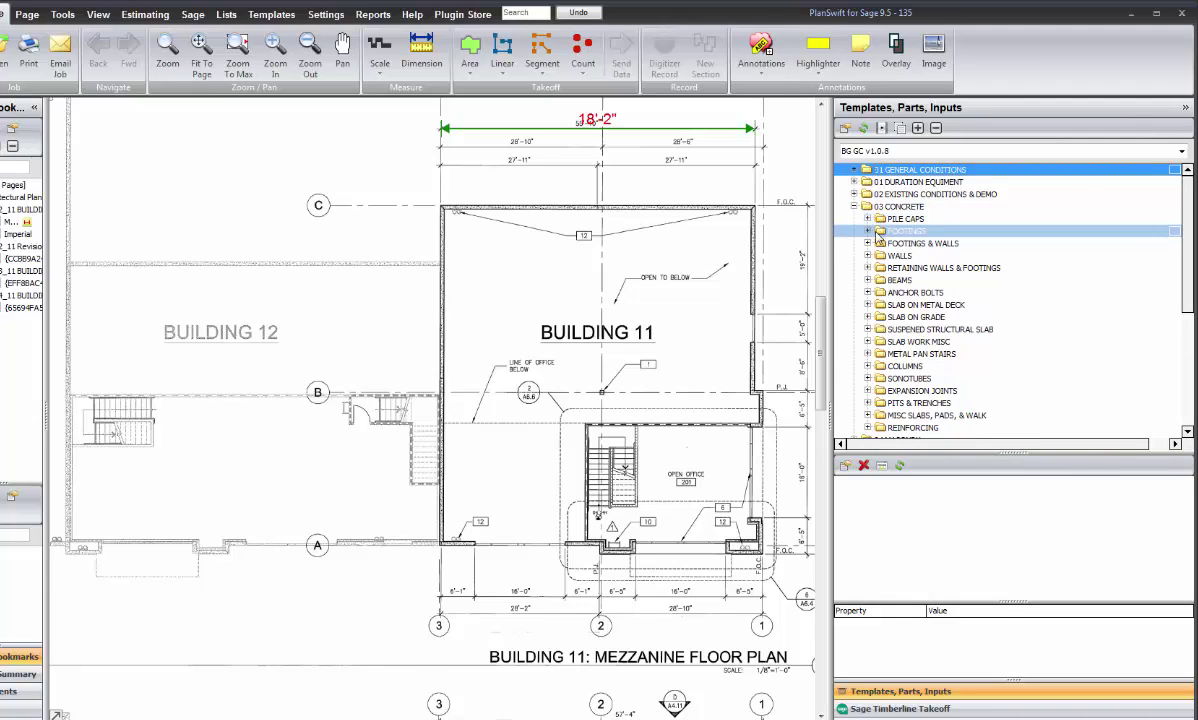
{"action": "left_click", "coordinate": [868, 231]}
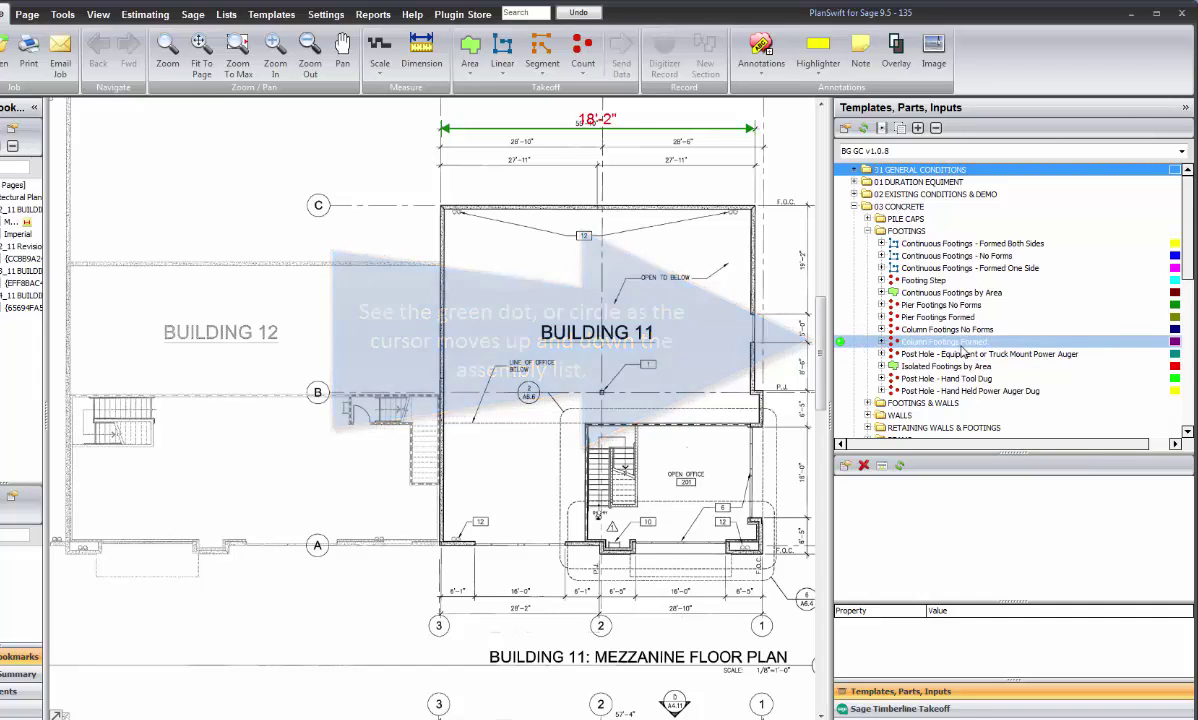
{"action": "left_click", "coordinate": [840, 343]}
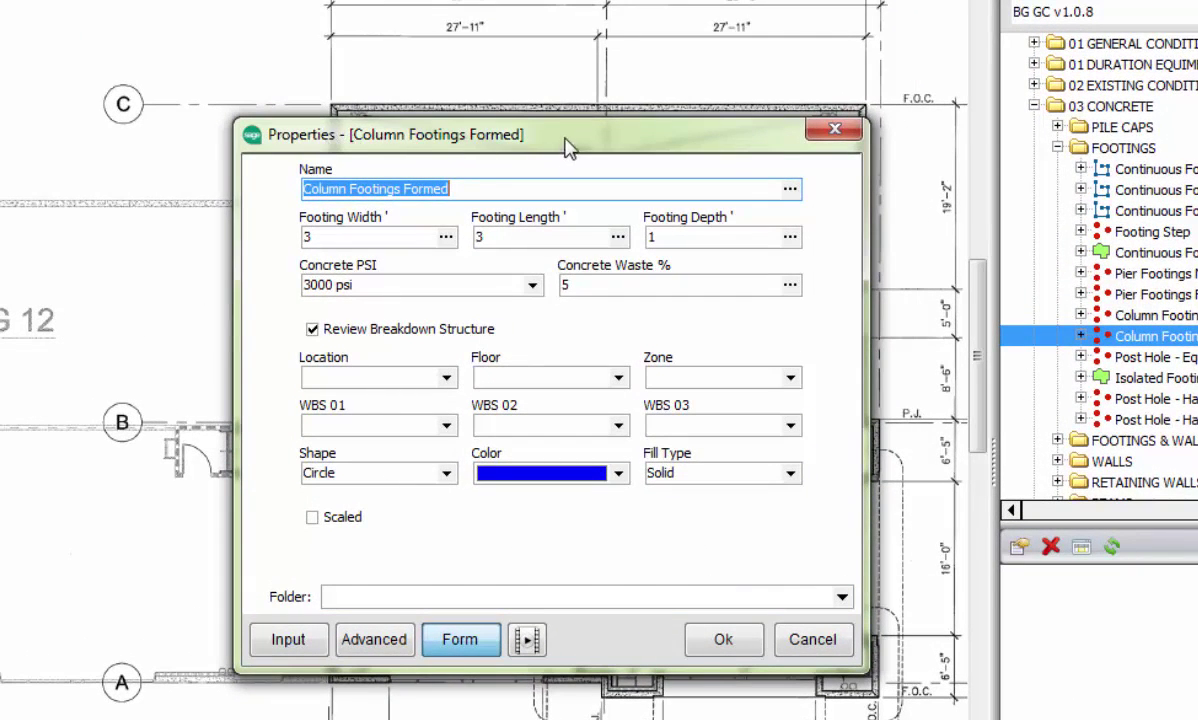
{"action": "left_click_drag", "start_coordinate": [566, 136], "coordinate": [515, 142]}
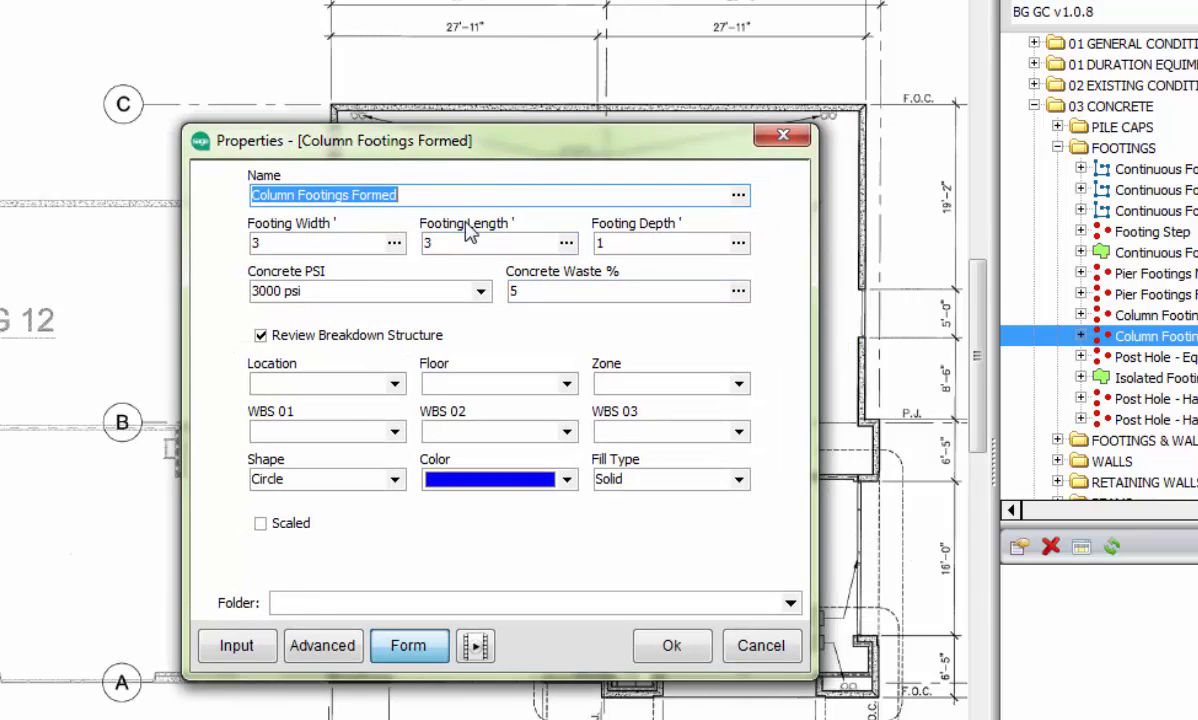
{"action": "left_click", "coordinate": [451, 196]}
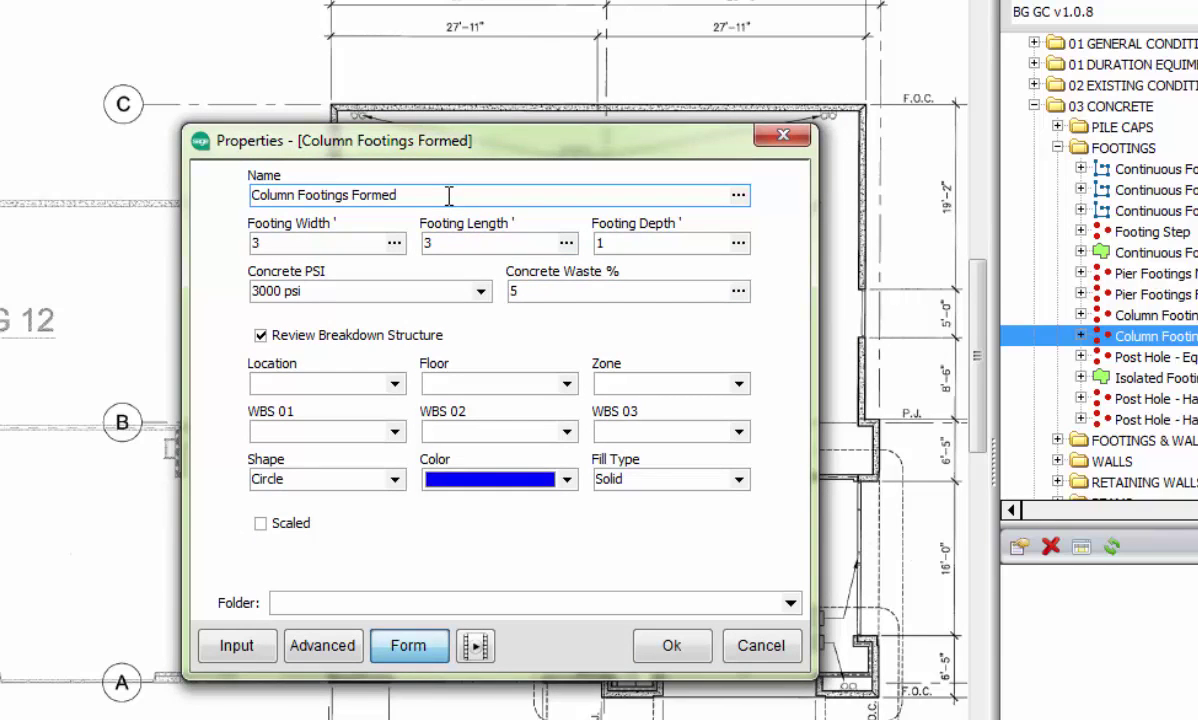
{"action": "type", "text": "in Bldg 12"}
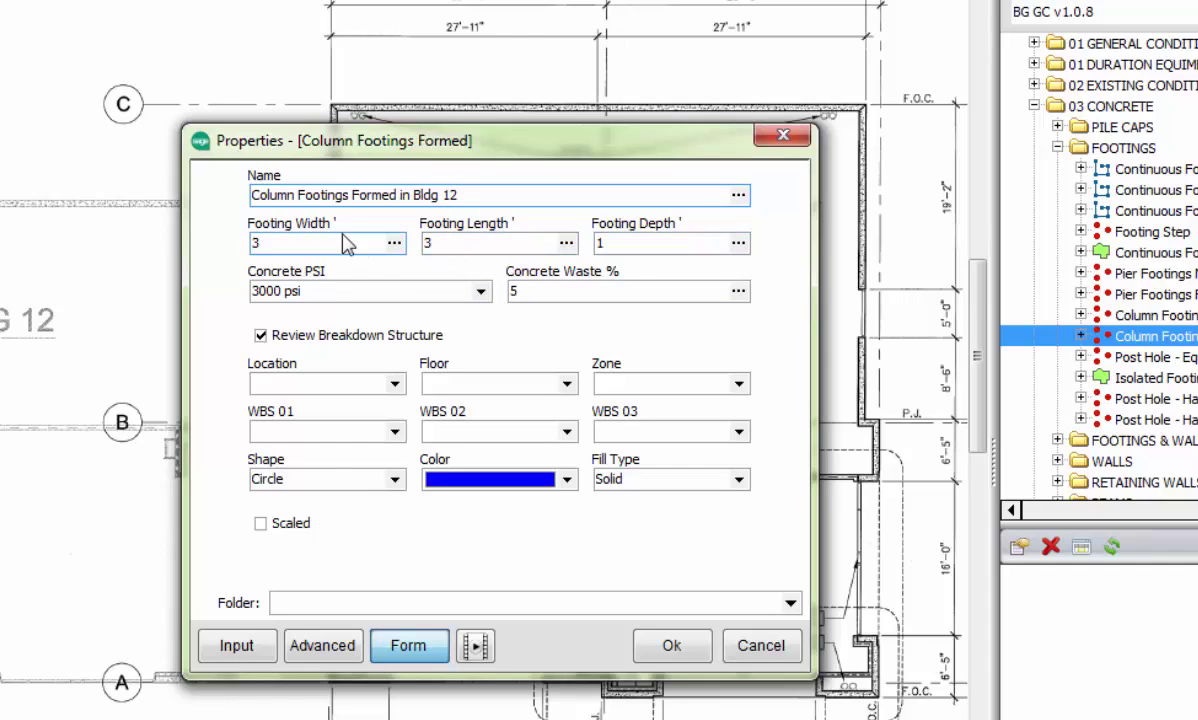
Set the column footing's width and length to 3.5 feet, with 3500 psi concrete and 4% concrete waste
{"action": "left_click", "coordinate": [482, 241]}
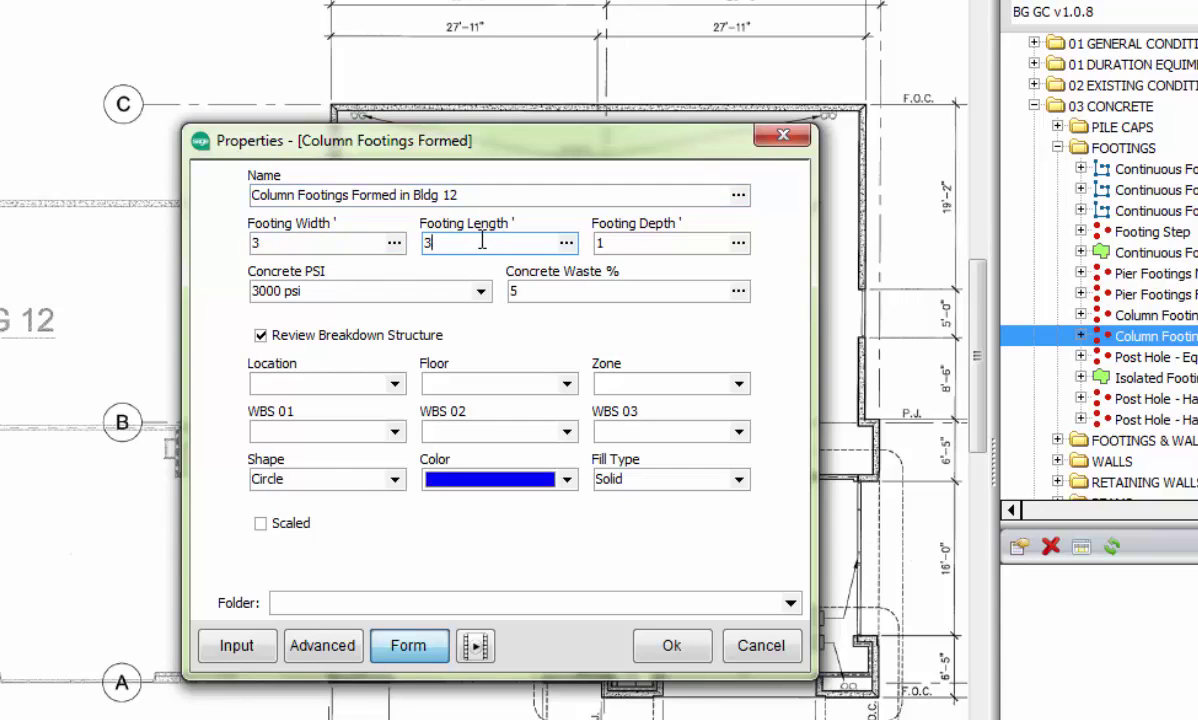
{"action": "left_click", "coordinate": [337, 243]}
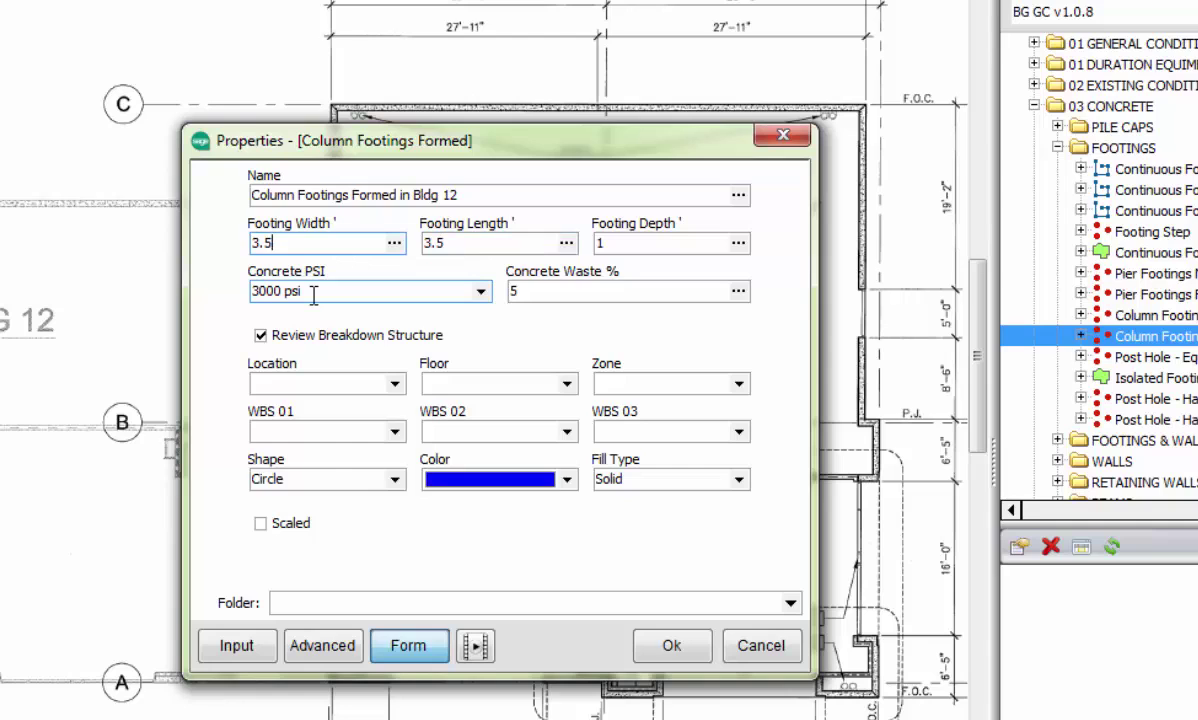
{"action": "left_click", "coordinate": [459, 287]}
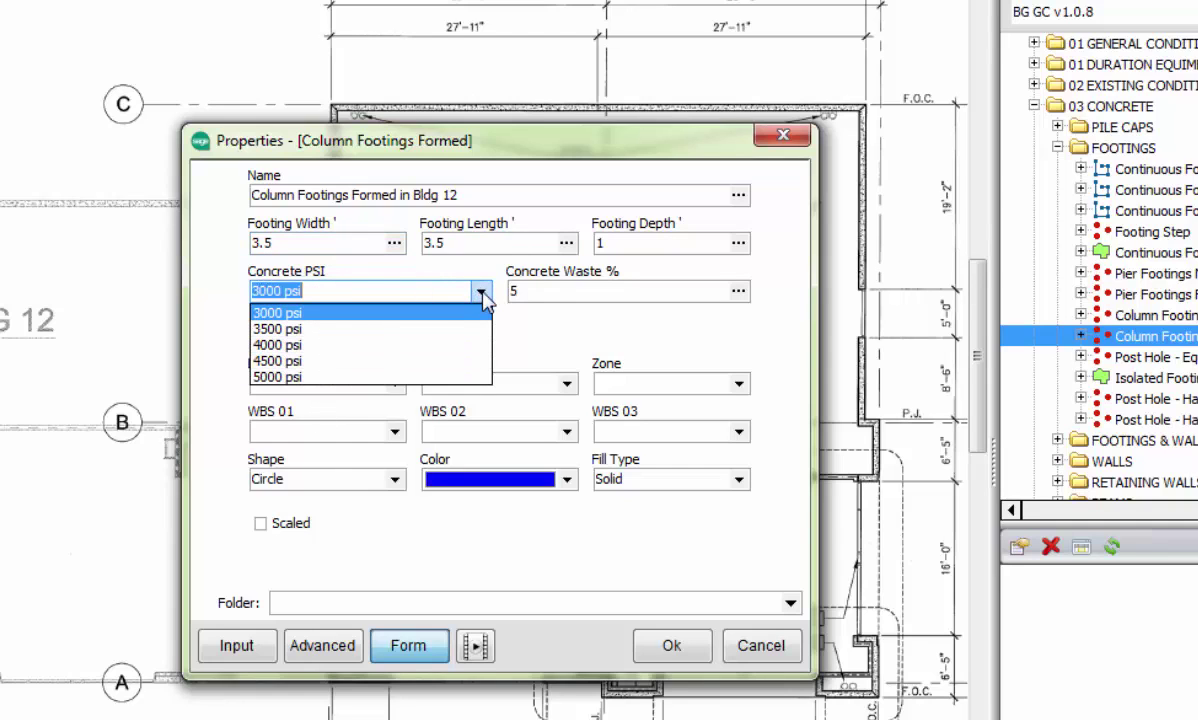
{"action": "left_click", "coordinate": [300, 329]}
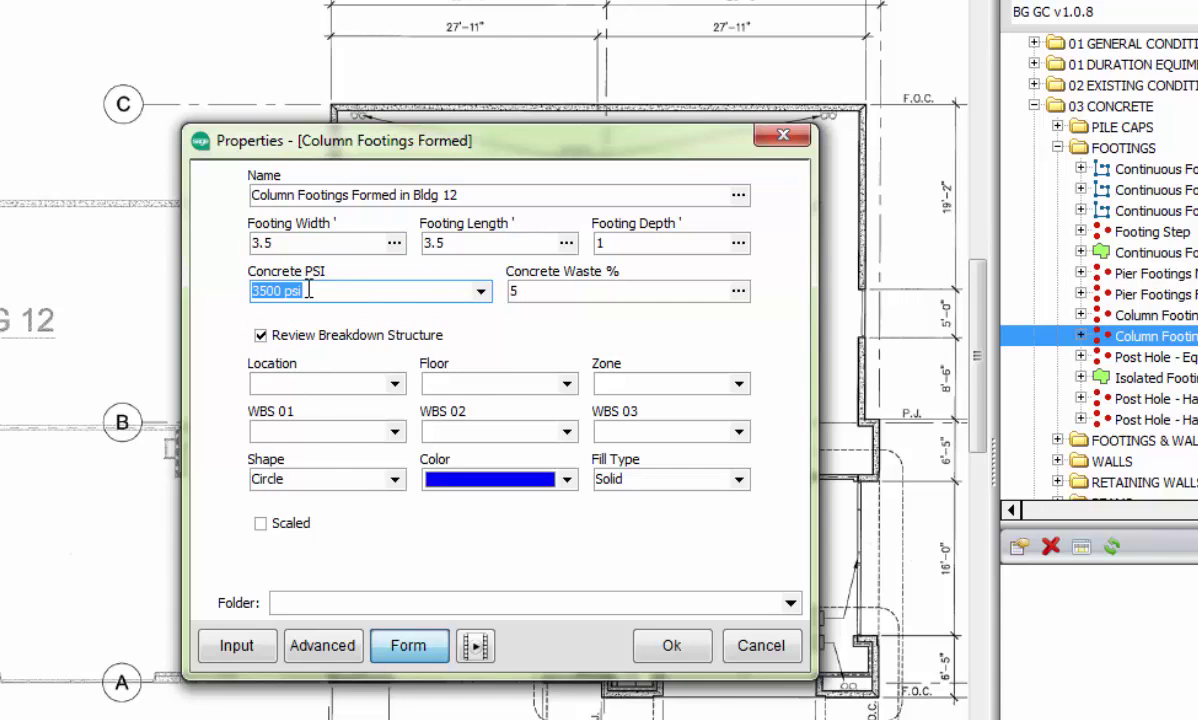
{"action": "left_click", "coordinate": [505, 288]}
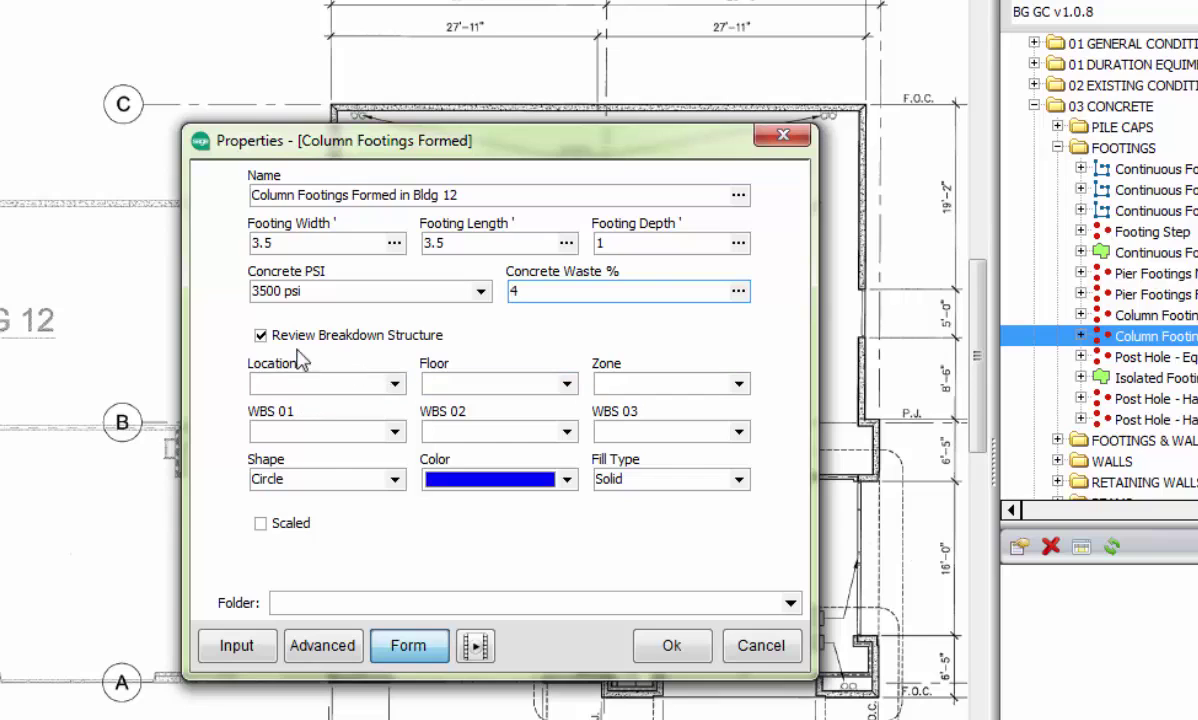
Turn the Review Breakdown Structure option off and back on to compare the form with and without its fields
{"action": "left_click", "coordinate": [261, 336]}
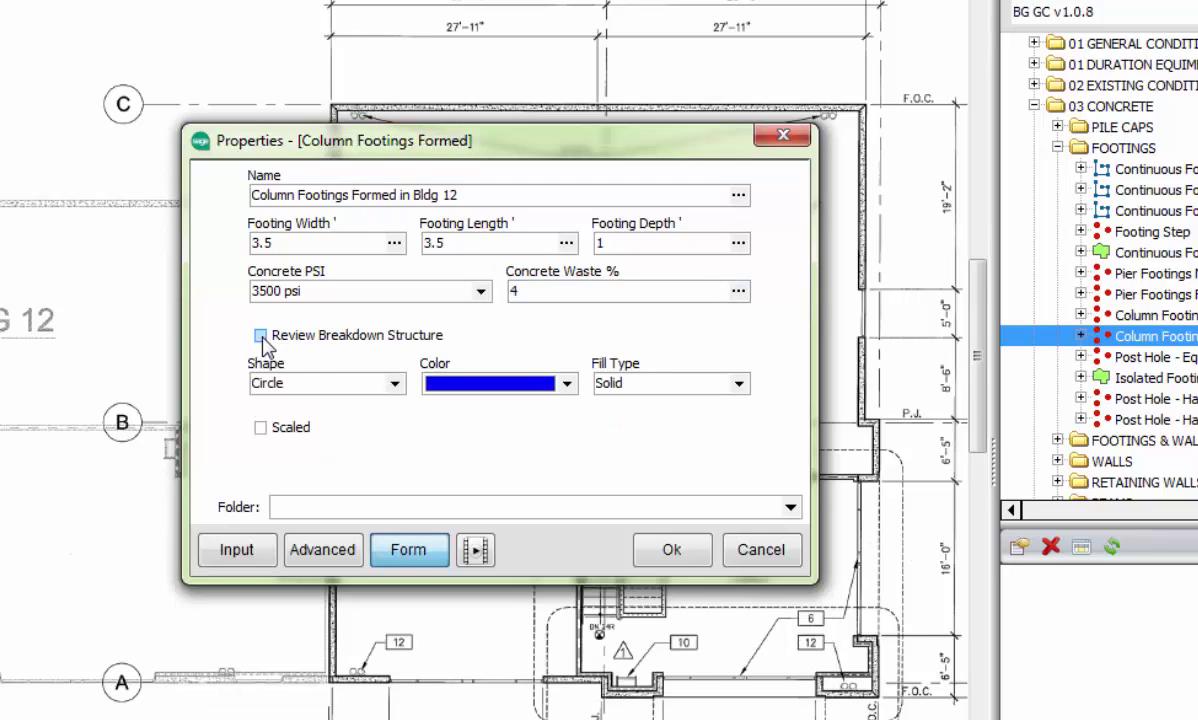
{"action": "left_click", "coordinate": [261, 336]}
{"action": "left_click", "coordinate": [261, 336]}
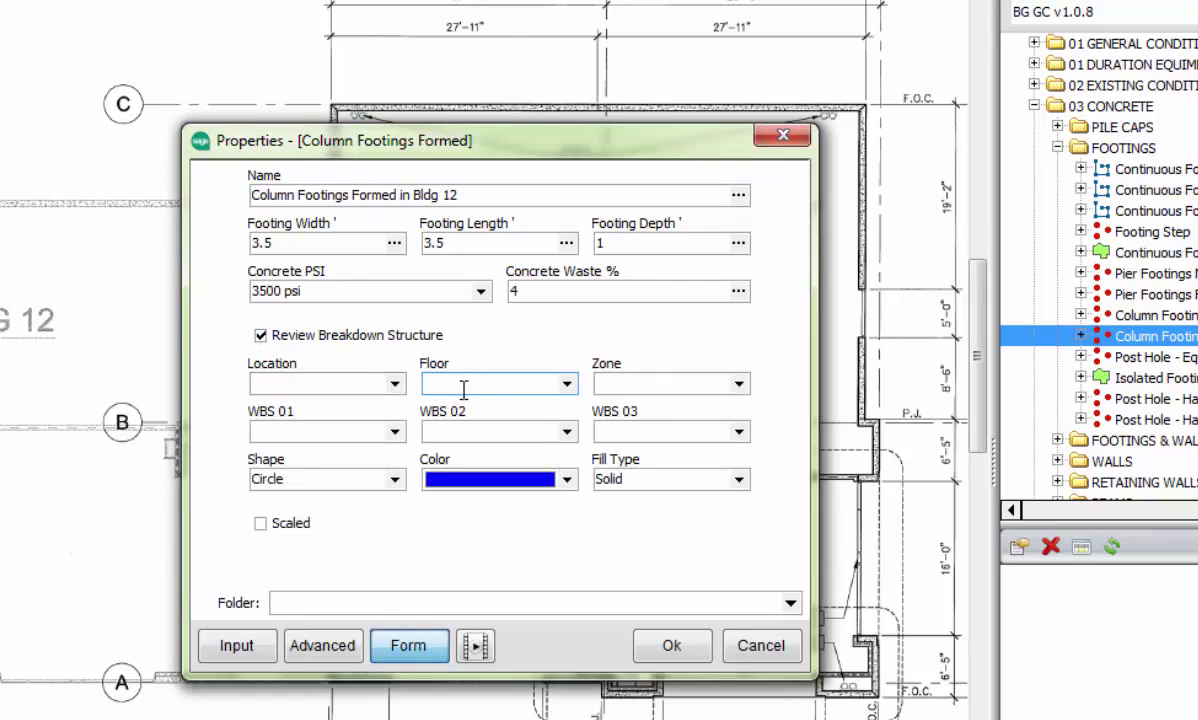
Give the column footing markers a square shape and red color, and accept the takeoff properties
{"action": "left_click", "coordinate": [395, 480]}
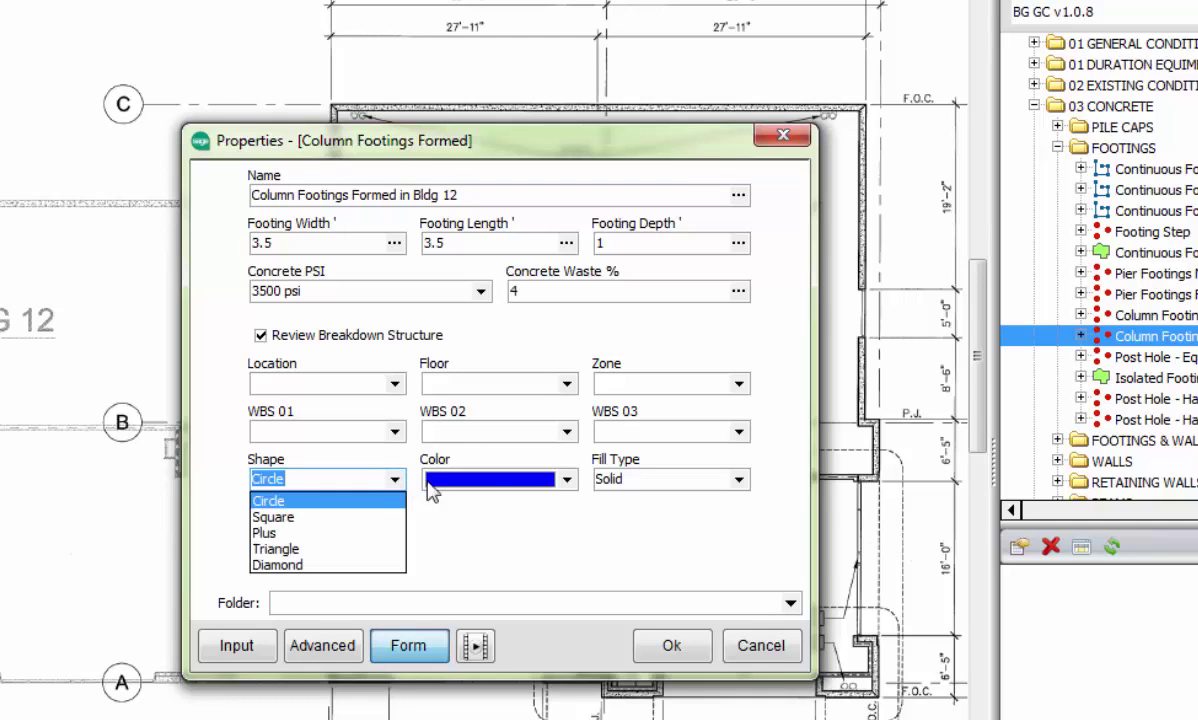
{"action": "left_click", "coordinate": [311, 520]}
{"action": "left_click", "coordinate": [569, 474]}
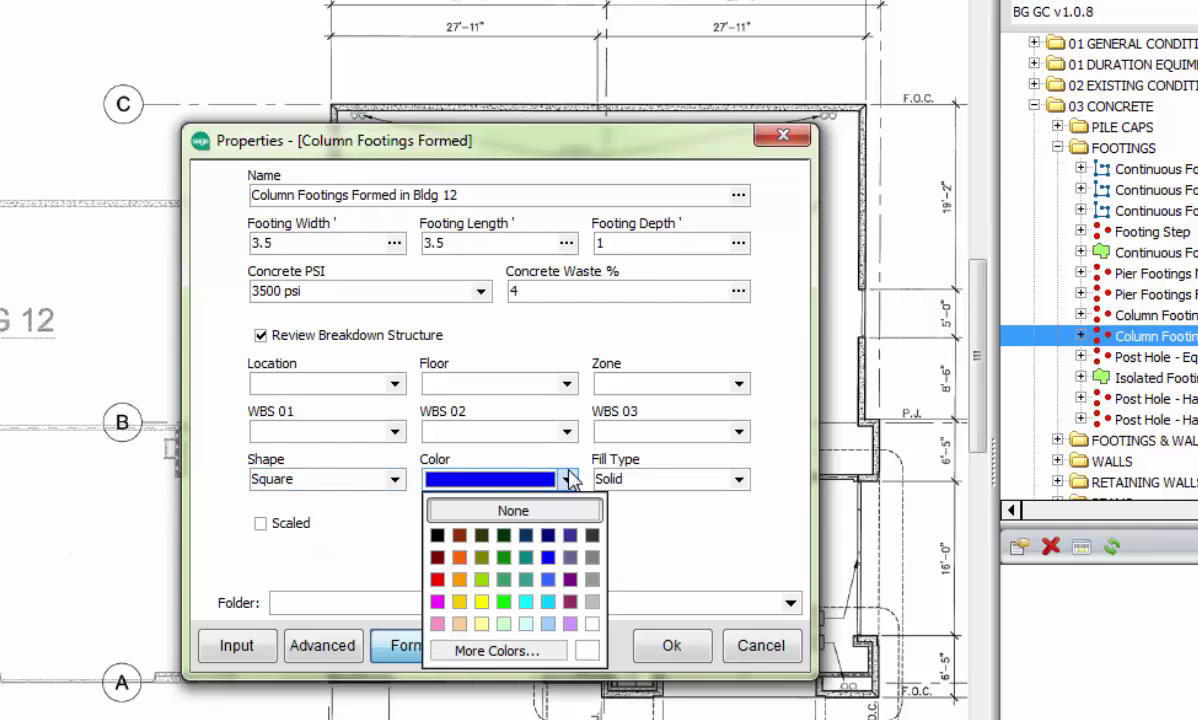
{"action": "left_click", "coordinate": [458, 558]}
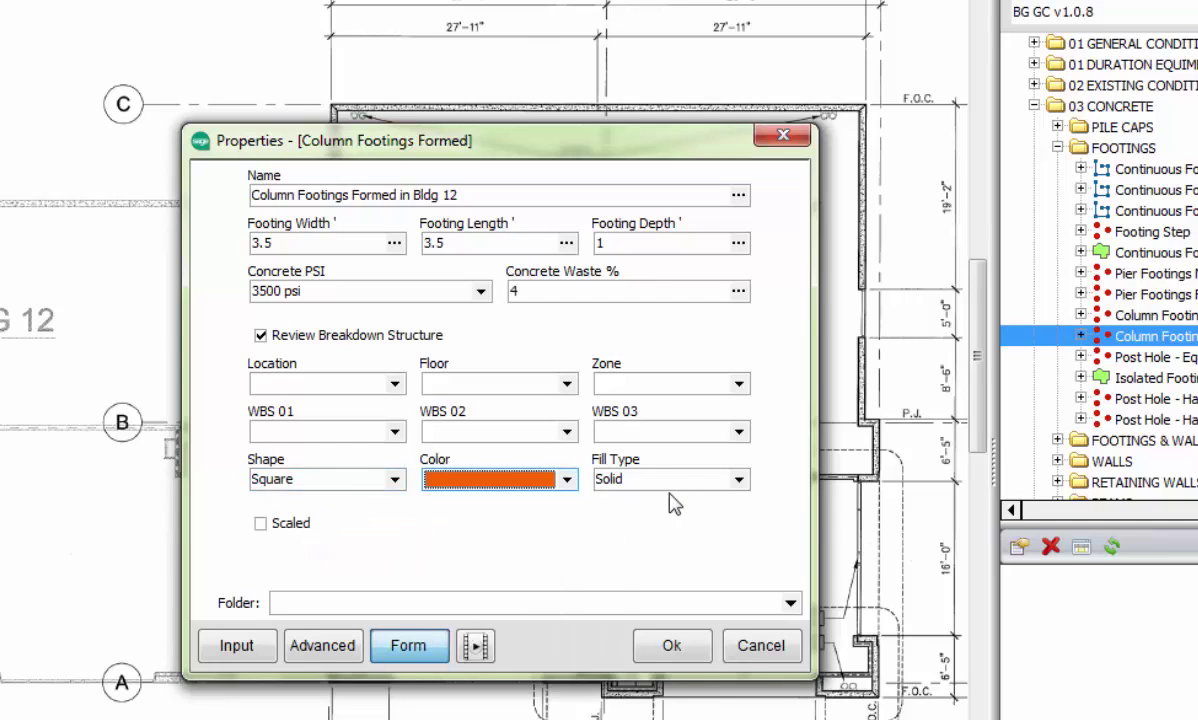
{"action": "left_click", "coordinate": [567, 480]}
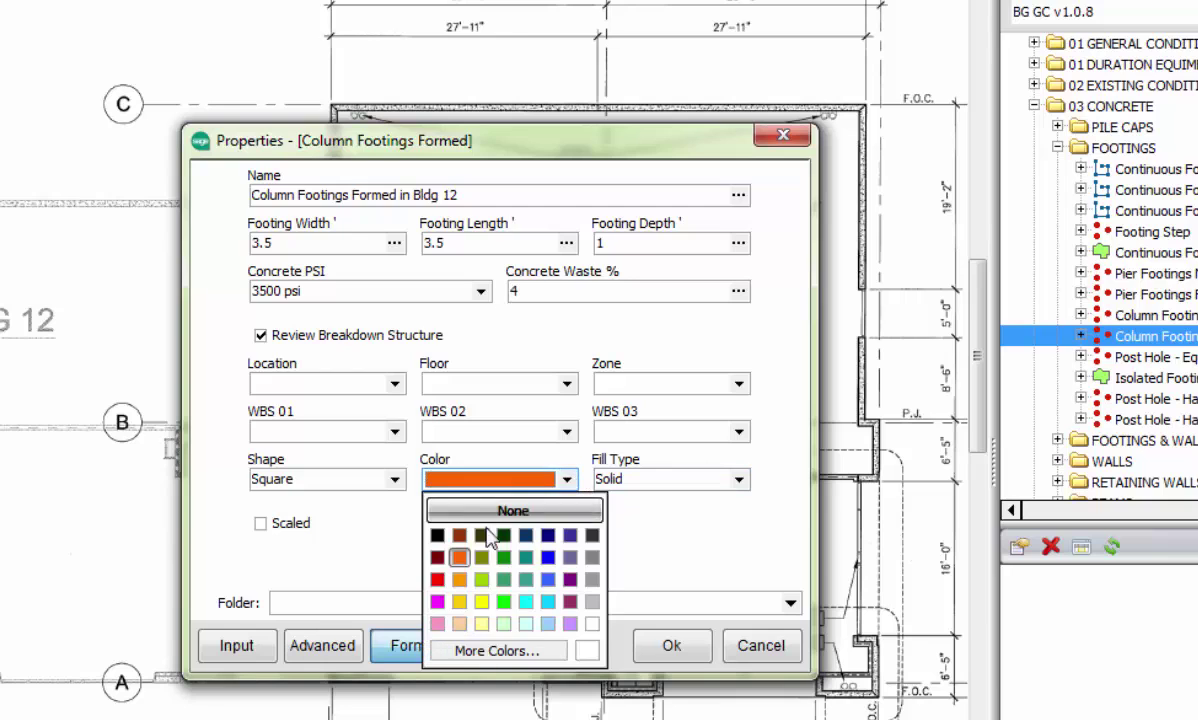
{"action": "left_click", "coordinate": [437, 580]}
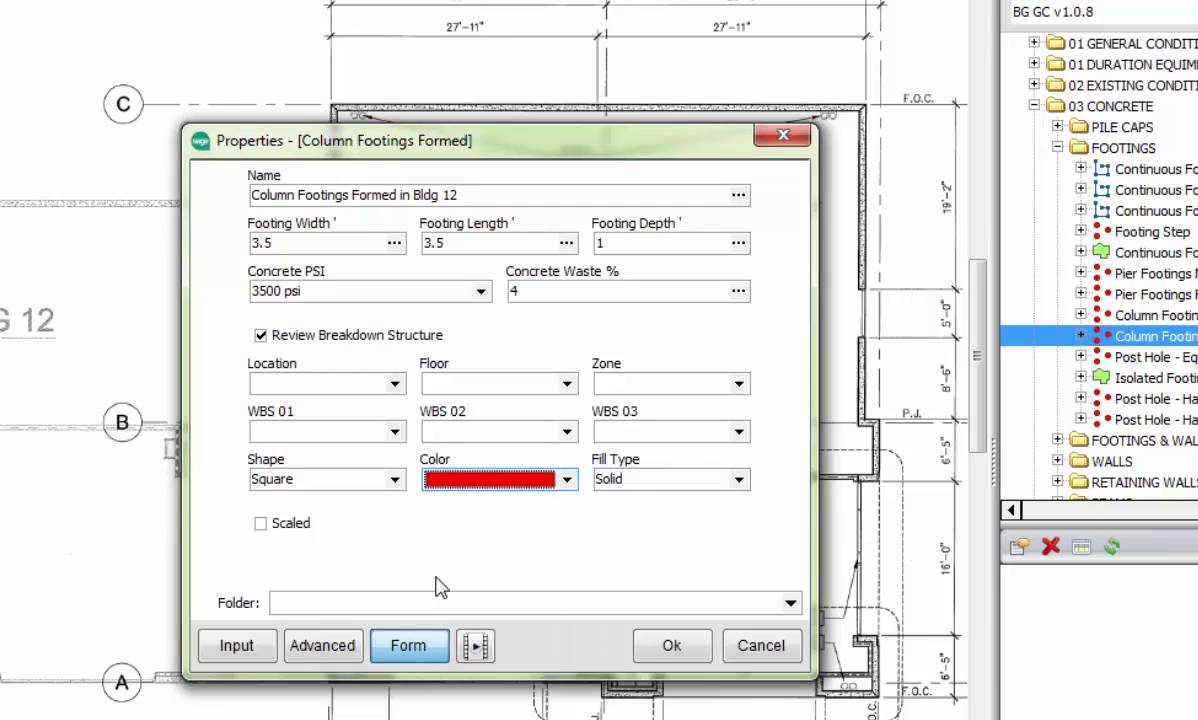
{"action": "left_click", "coordinate": [671, 647]}
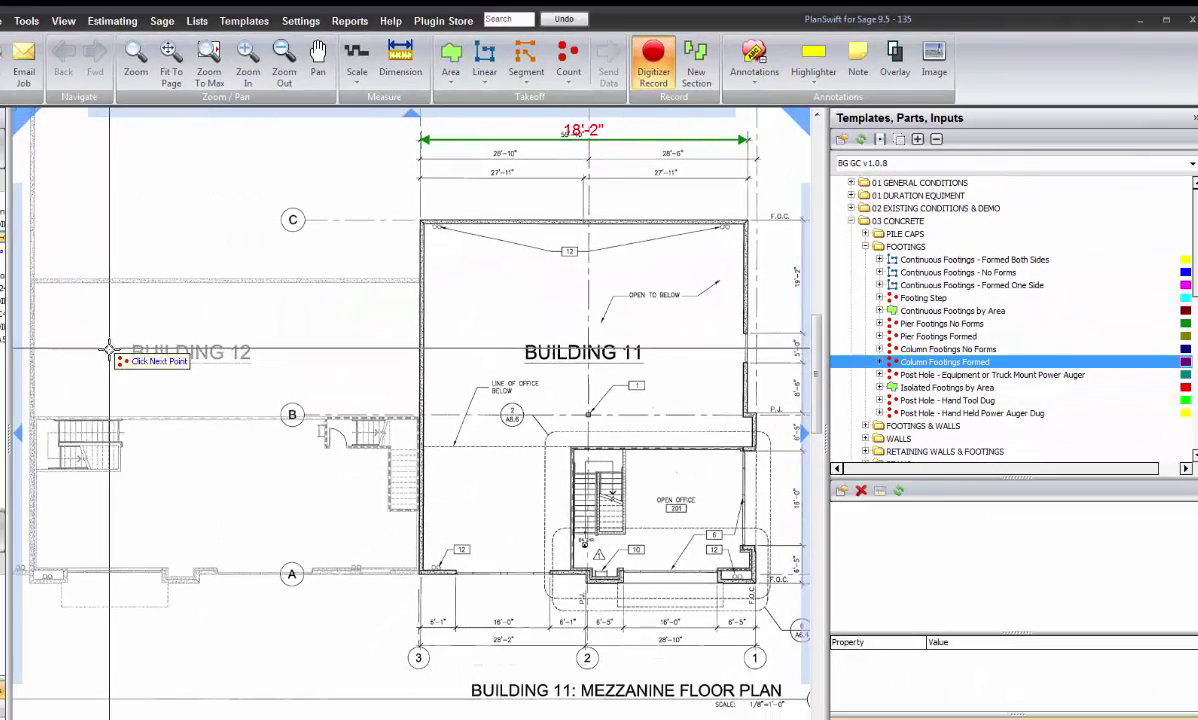
Place three column footings in a horizontal row across Building 12 and end the count
{"action": "left_click", "coordinate": [109, 351]}
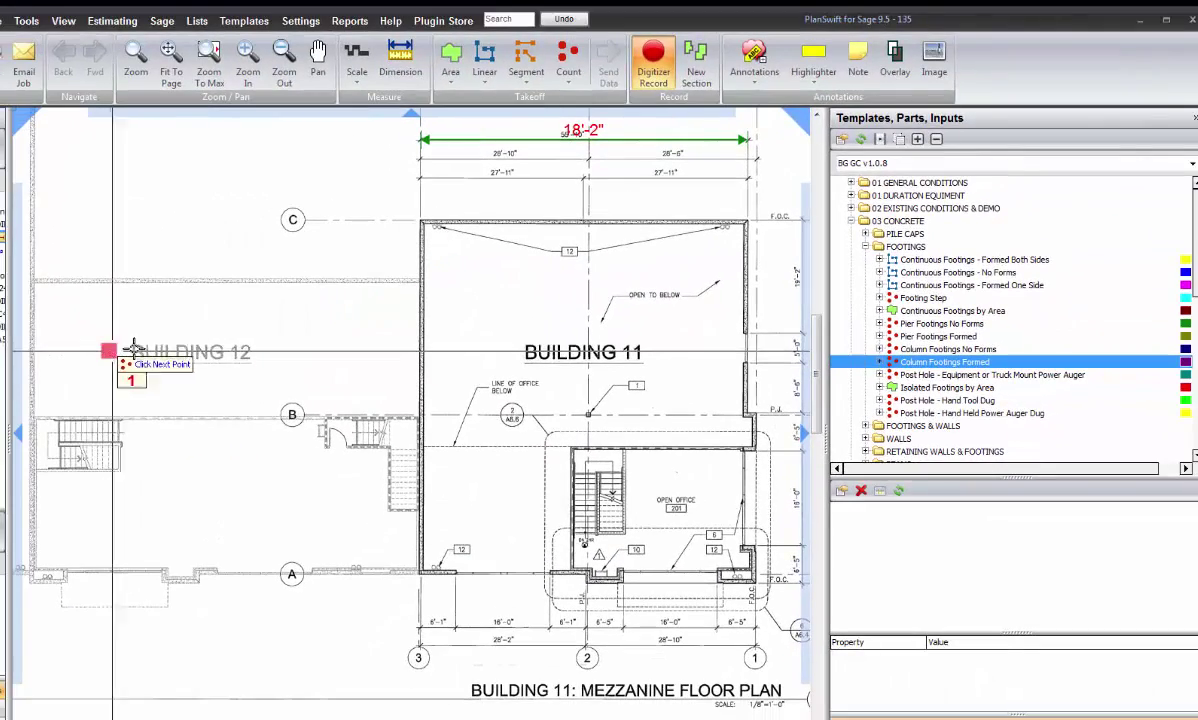
{"action": "left_click", "coordinate": [205, 351]}
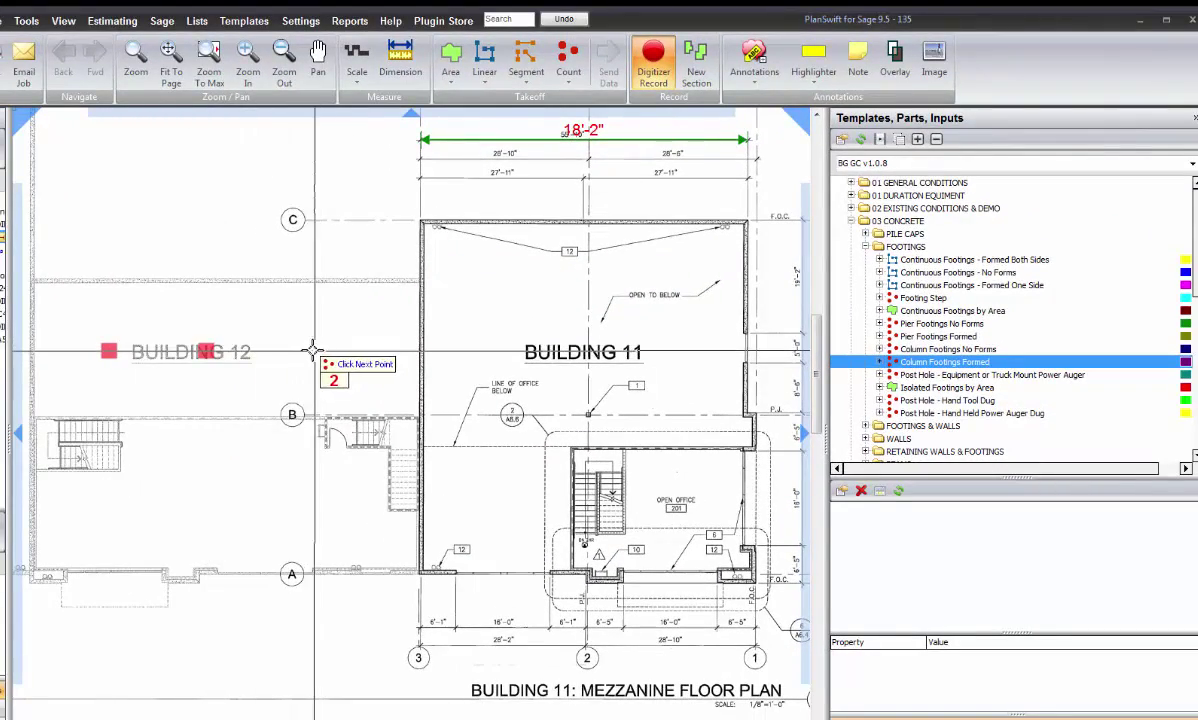
{"action": "left_click", "coordinate": [306, 352]}
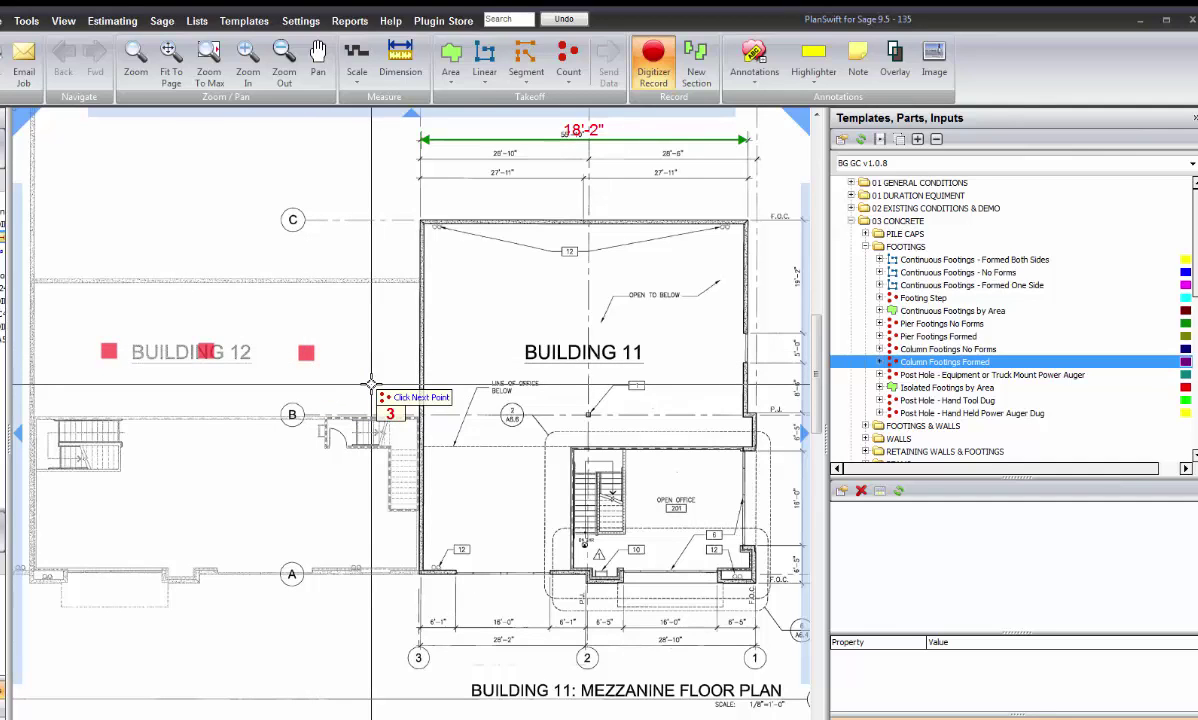
{"action": "key", "text": "Escape"}
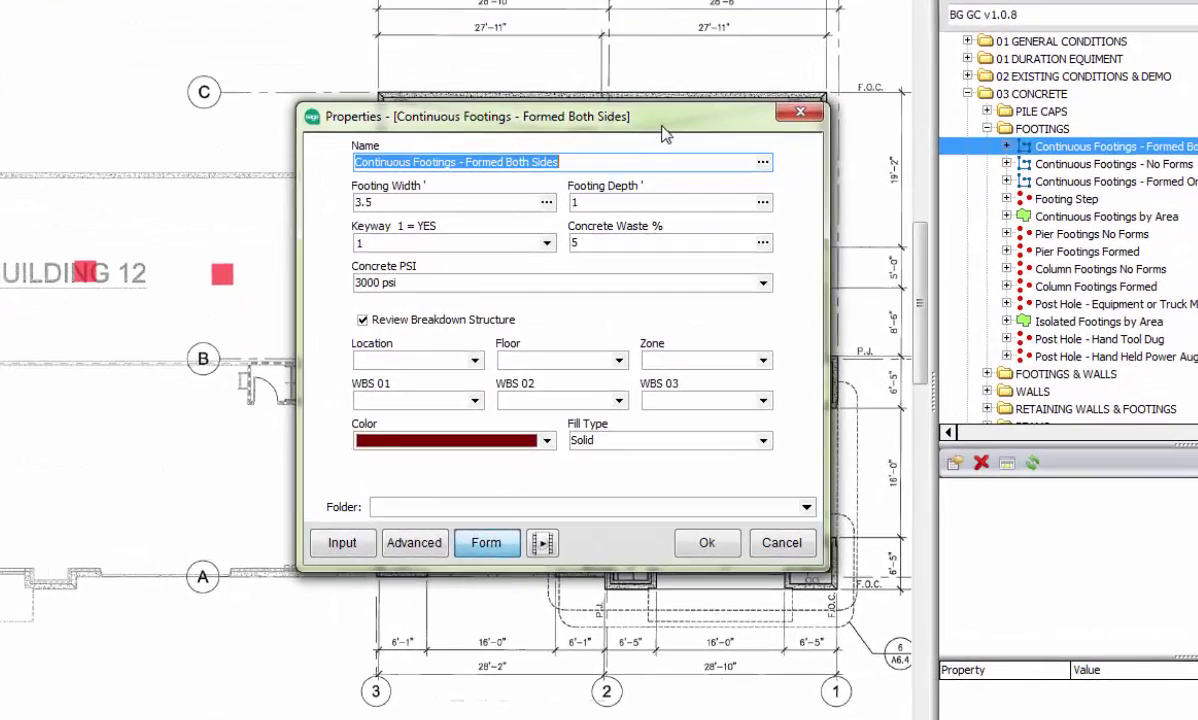
Set up the Continuous Footings - Formed Both Sides takeoff with a footing width of 3 feet and keyway 1
{"action": "left_click_drag", "start_coordinate": [644, 233], "coordinate": [564, 221]}
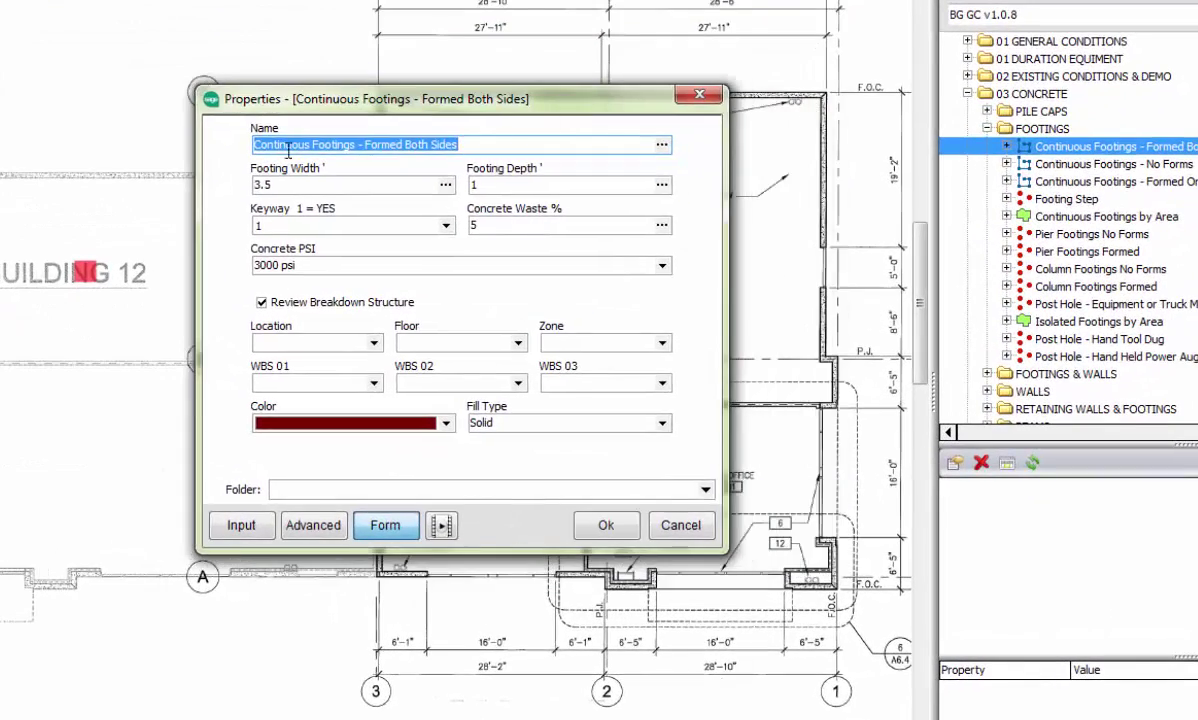
{"action": "left_click_drag", "start_coordinate": [290, 184], "coordinate": [236, 186]}
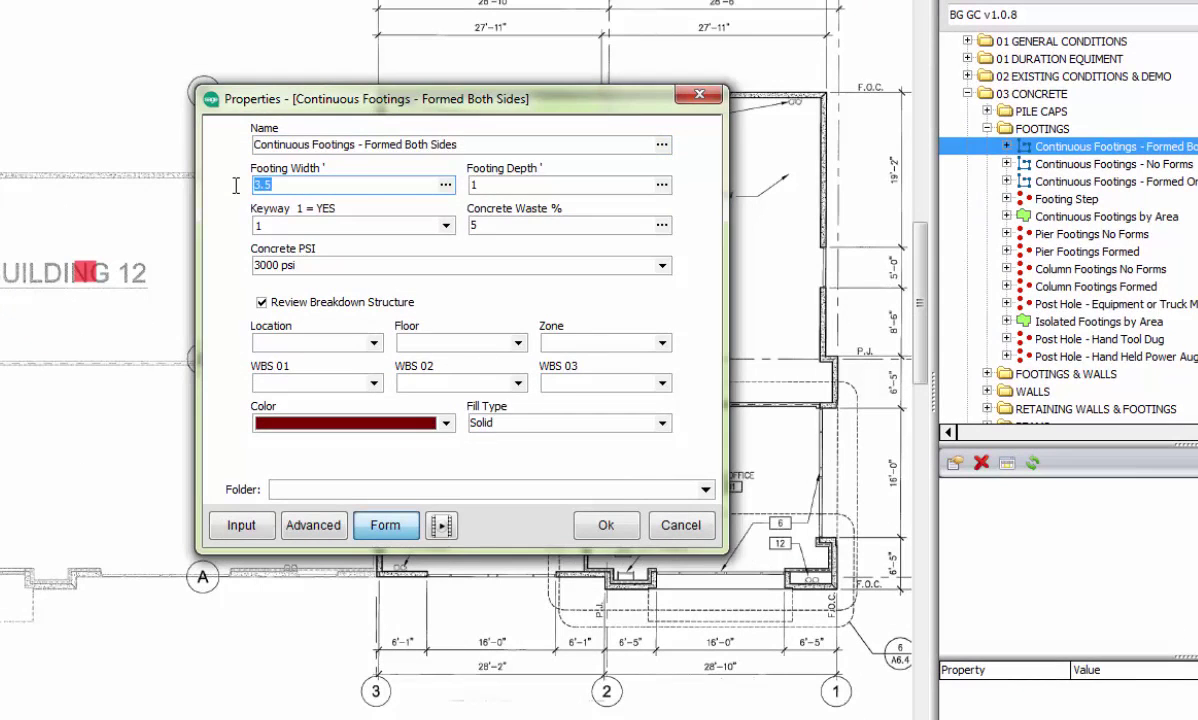
{"action": "type", "text": "3"}
{"action": "left_click", "coordinate": [447, 226]}
{"action": "left_click", "coordinate": [322, 238]}
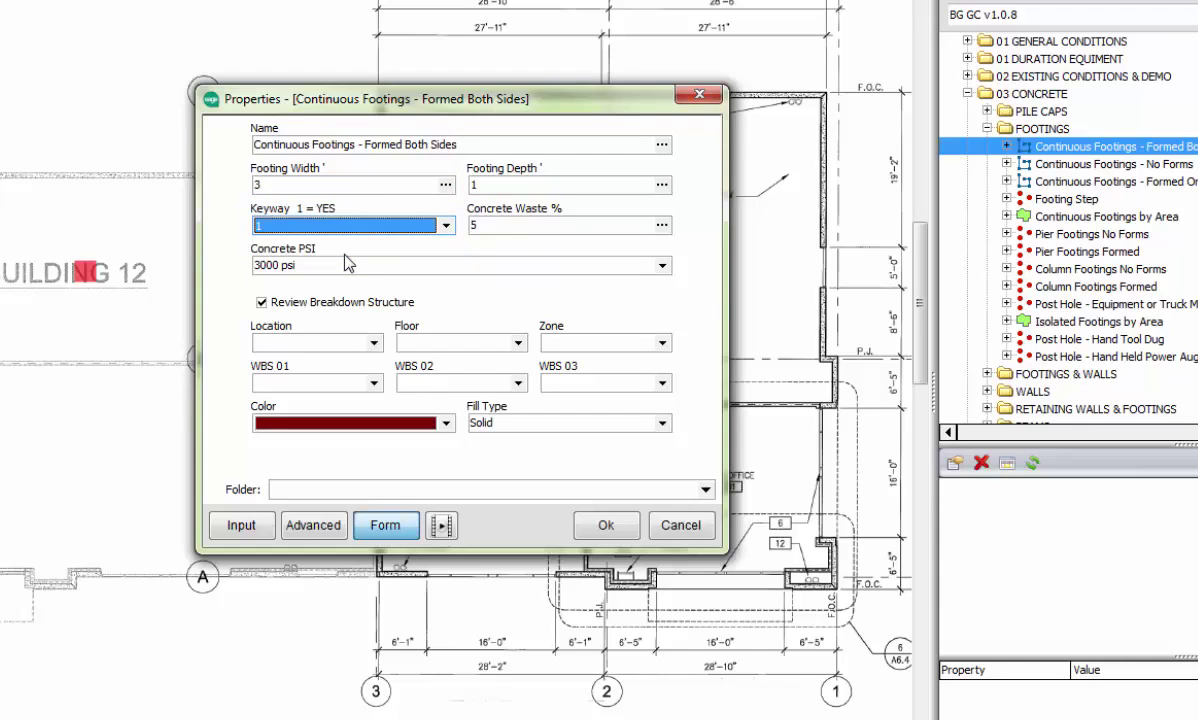
Set the continuous footing's concrete waste to 4%, concrete strength to 3500 psi and color to magenta, and accept the properties
{"action": "key", "text": "Tab"}
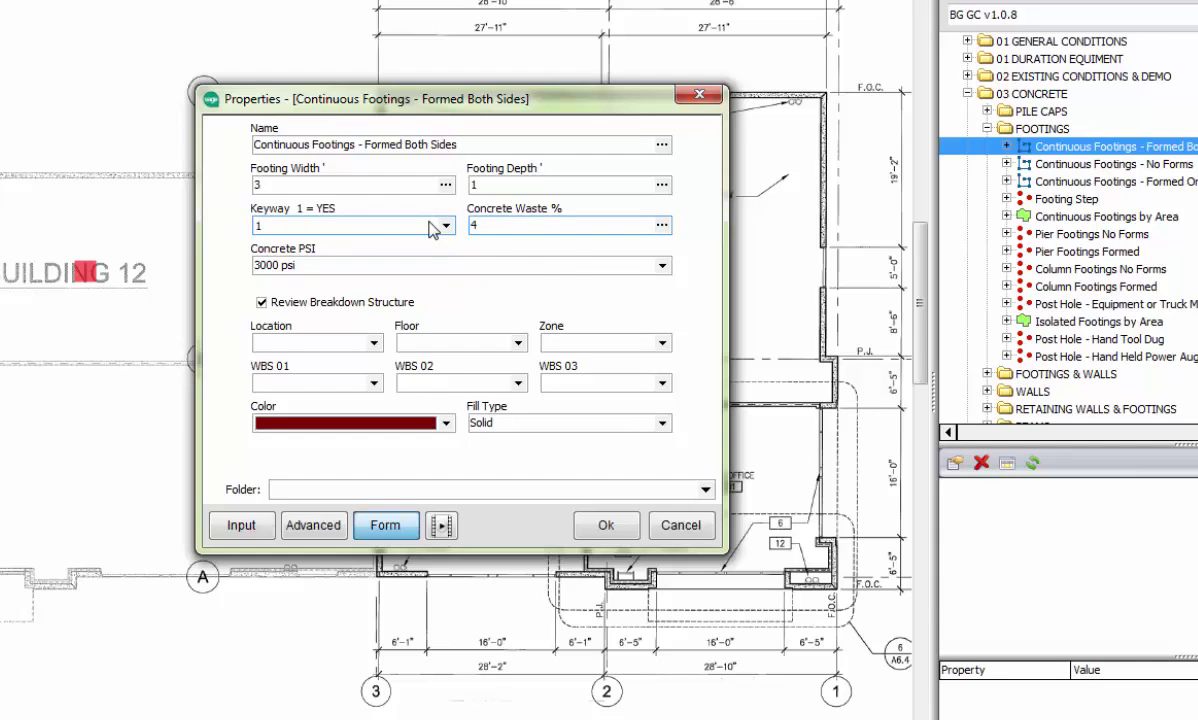
{"action": "key", "text": "Tab"}
{"action": "left_click", "coordinate": [620, 263]}
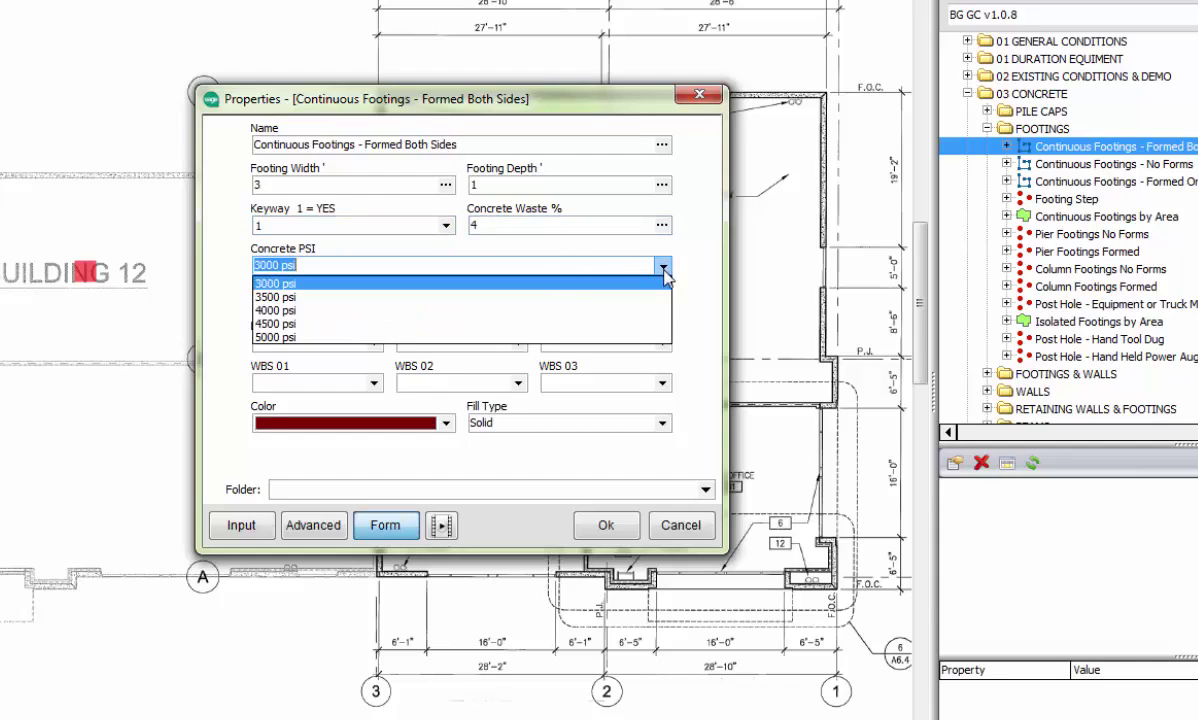
{"action": "left_click", "coordinate": [297, 298]}
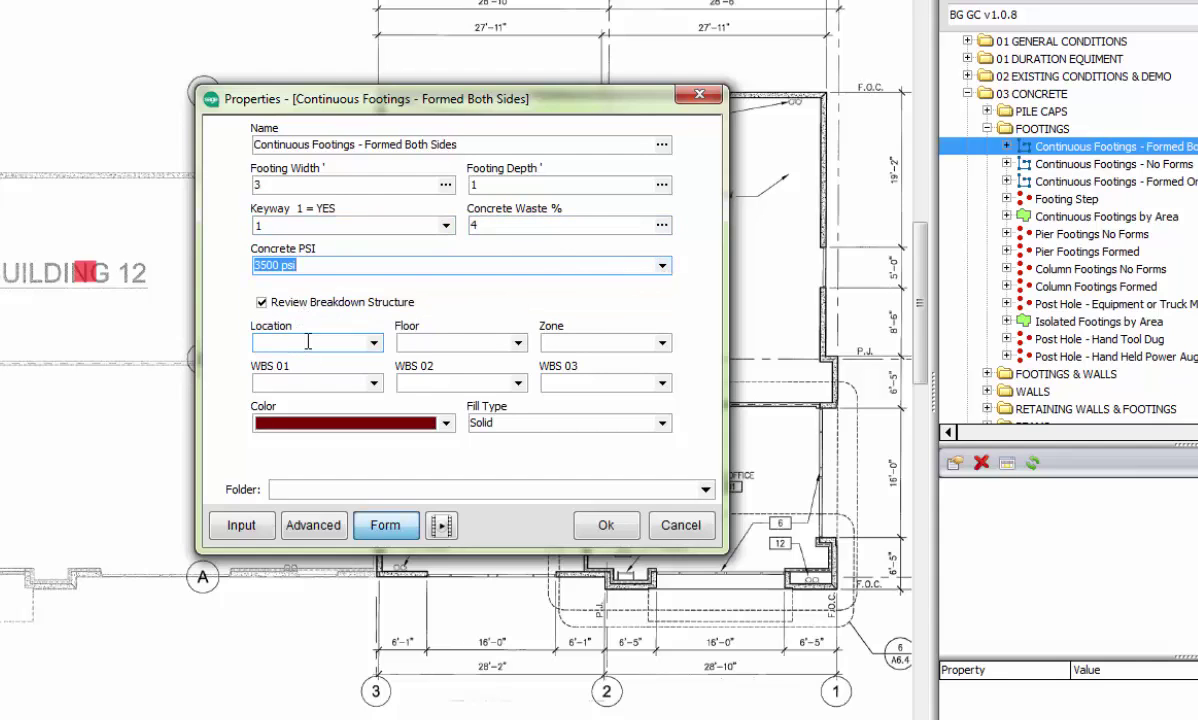
{"action": "left_click", "coordinate": [446, 424]}
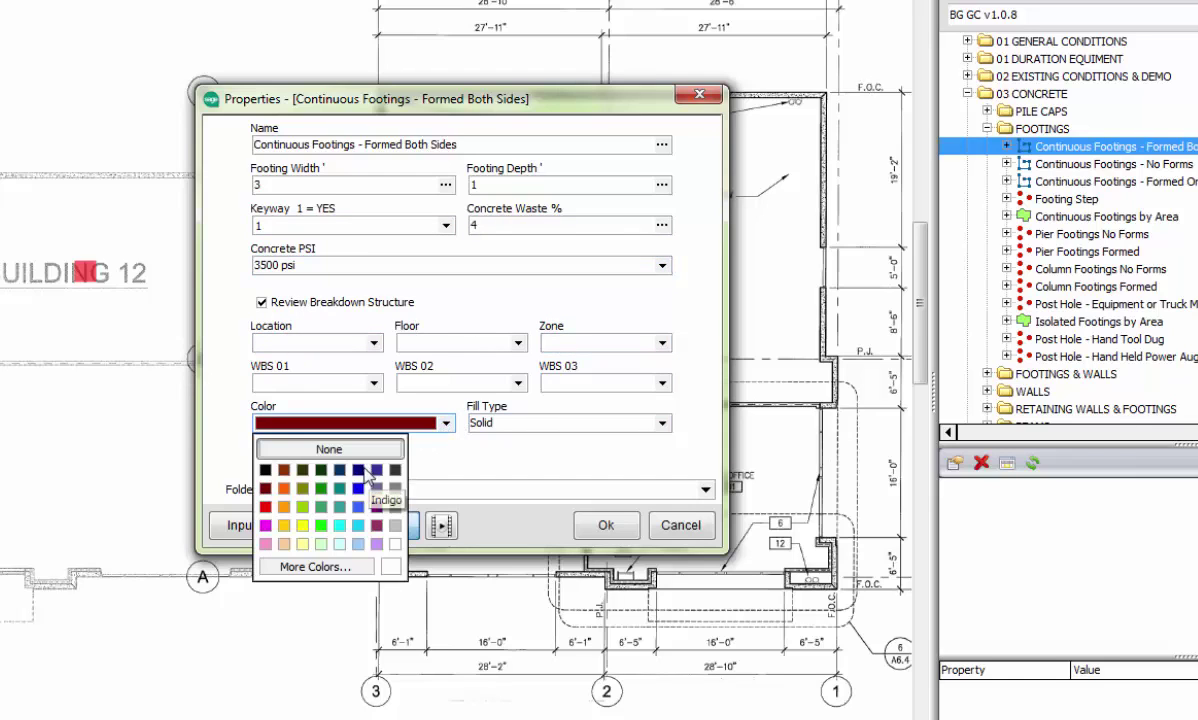
{"action": "left_click", "coordinate": [265, 525]}
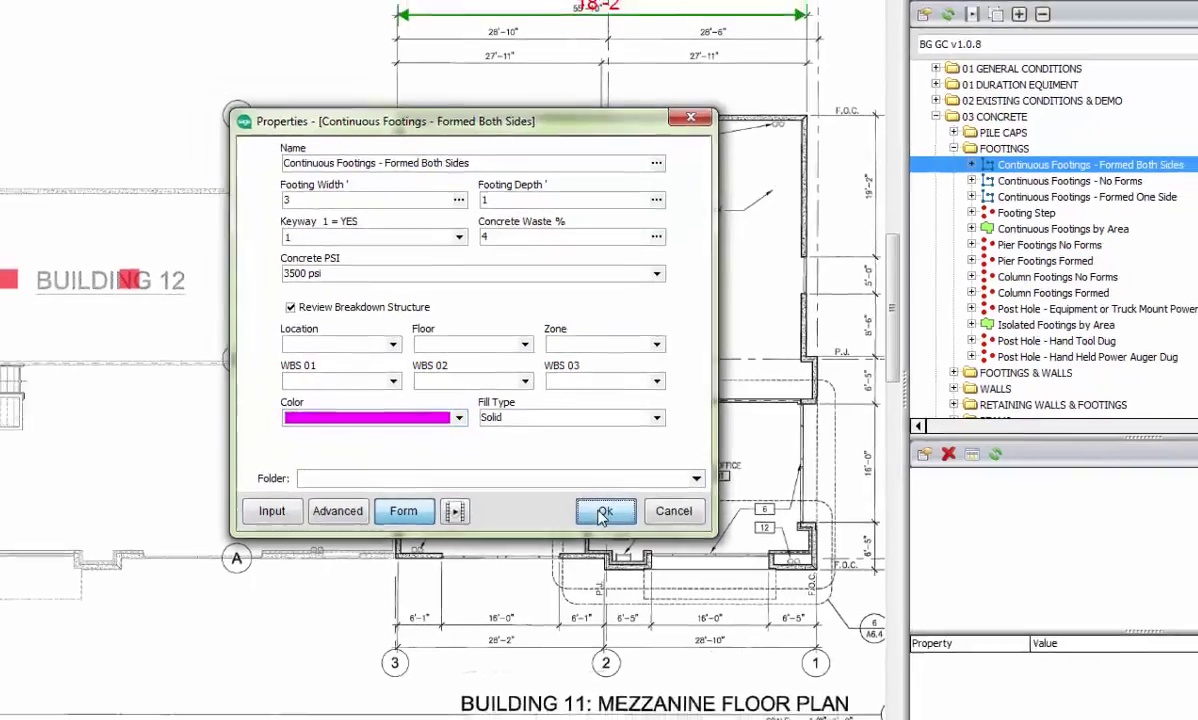
{"action": "left_click", "coordinate": [606, 525]}
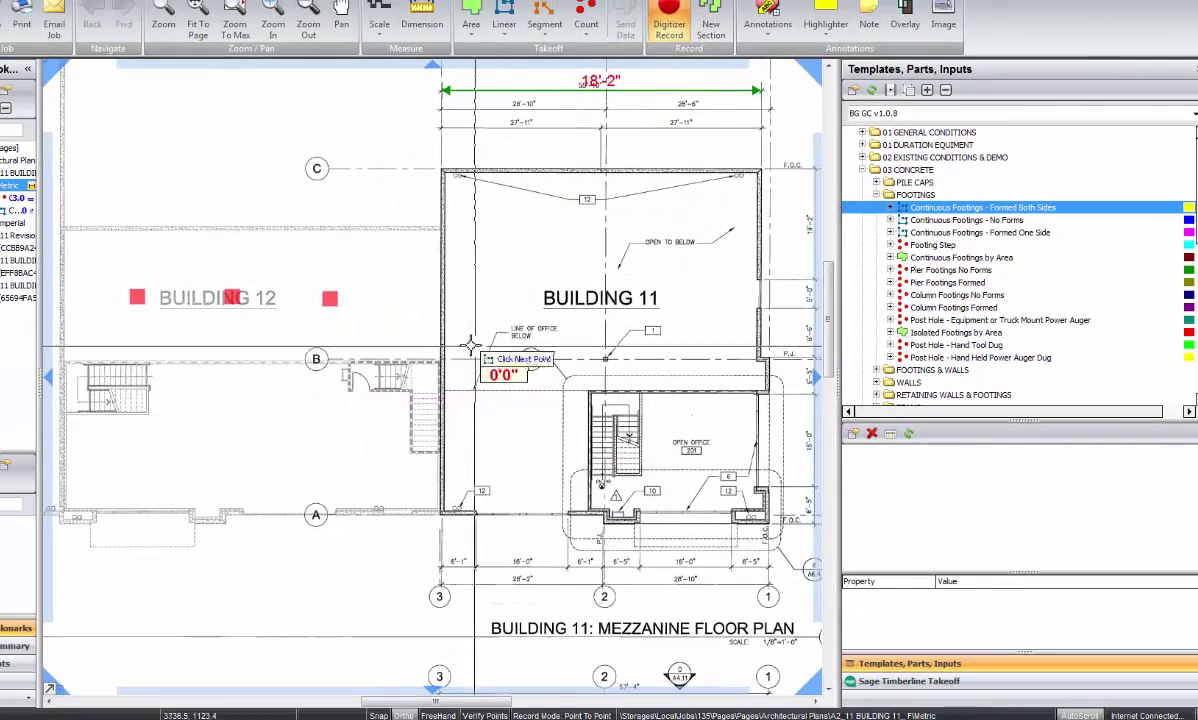
Trace the continuous footing along three sides of the upper Building 12 area, about 21'6" by 7'6", and end the takeoff
{"action": "left_click", "coordinate": [441, 230]}
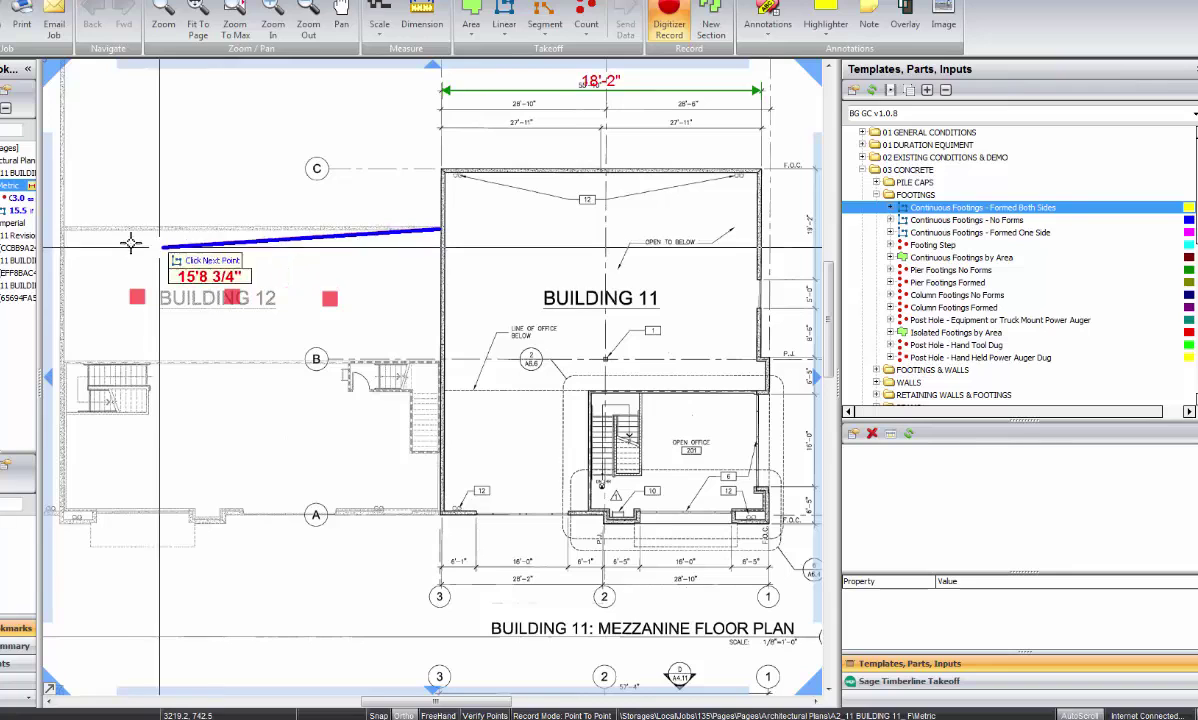
{"action": "left_click", "coordinate": [61, 229]}
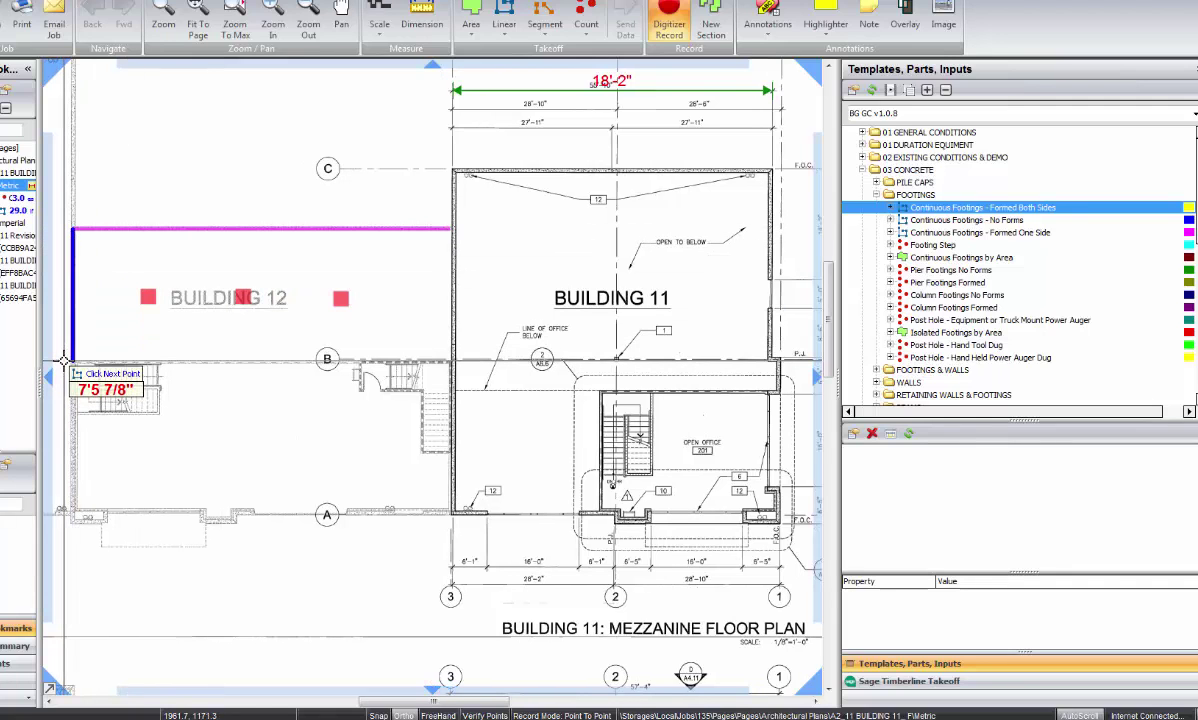
{"action": "left_click", "coordinate": [64, 362]}
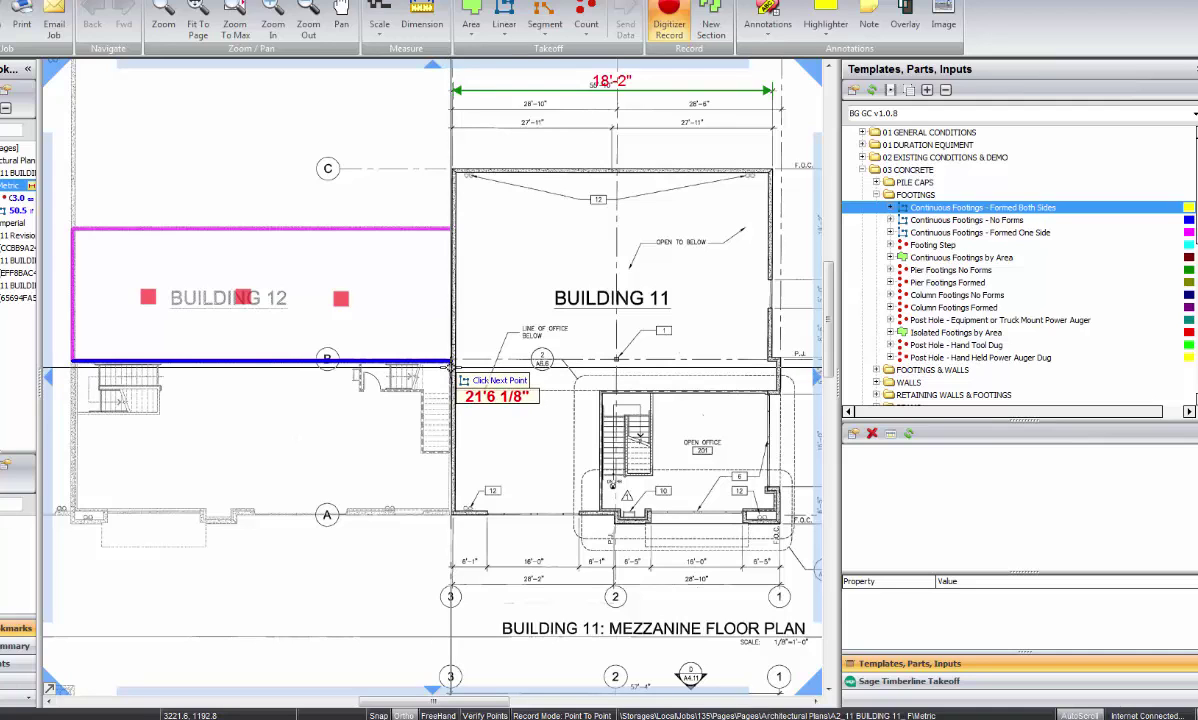
{"action": "double_click", "coordinate": [450, 367]}
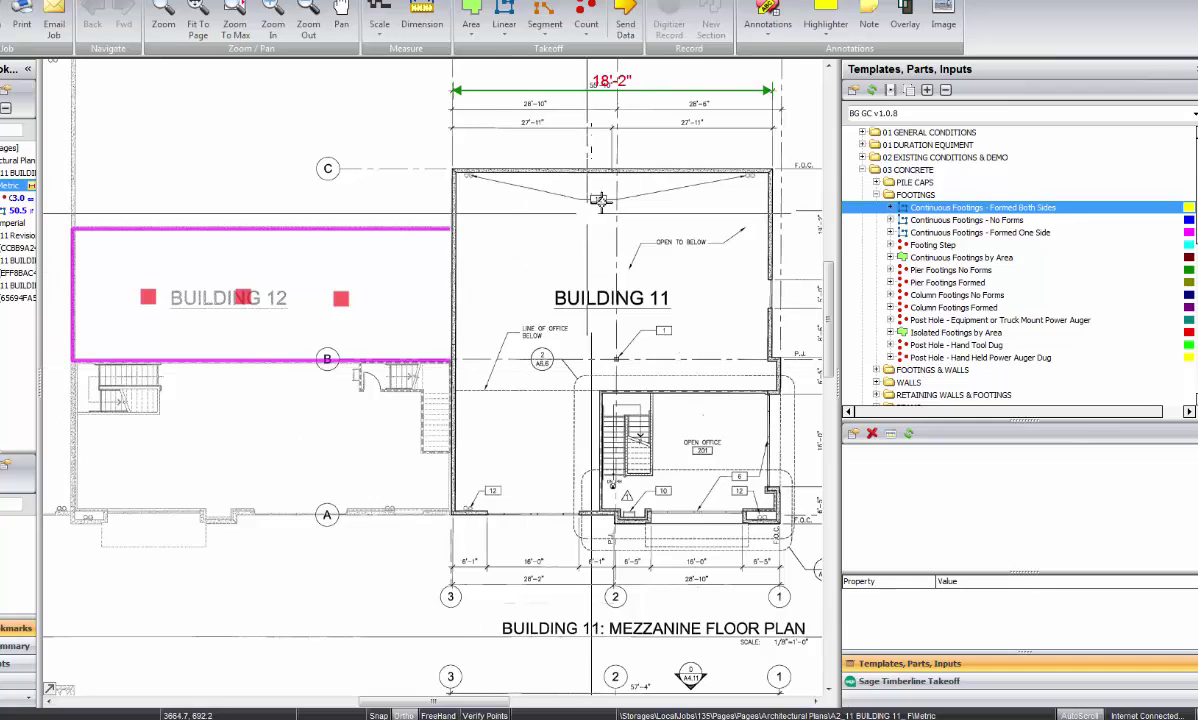
Collapse the Footings templates and expand the Slab on Grade folder to review its slab templates
{"action": "left_click", "coordinate": [876, 194]}
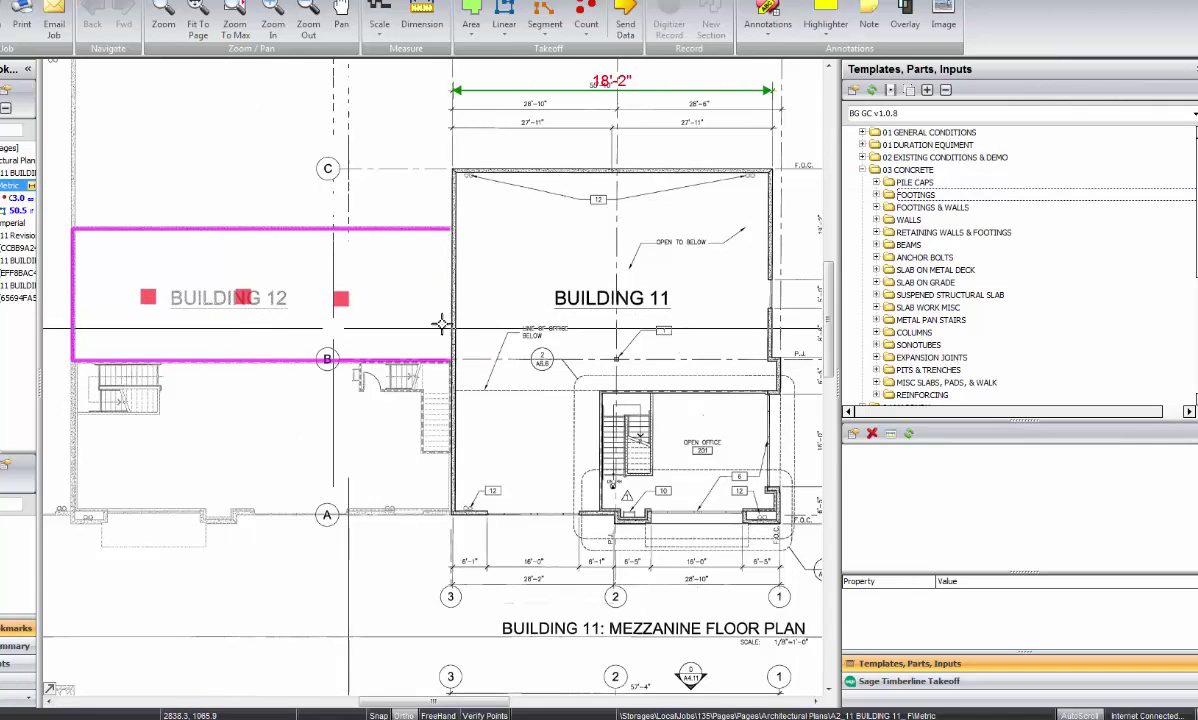
{"action": "left_click", "coordinate": [890, 283]}
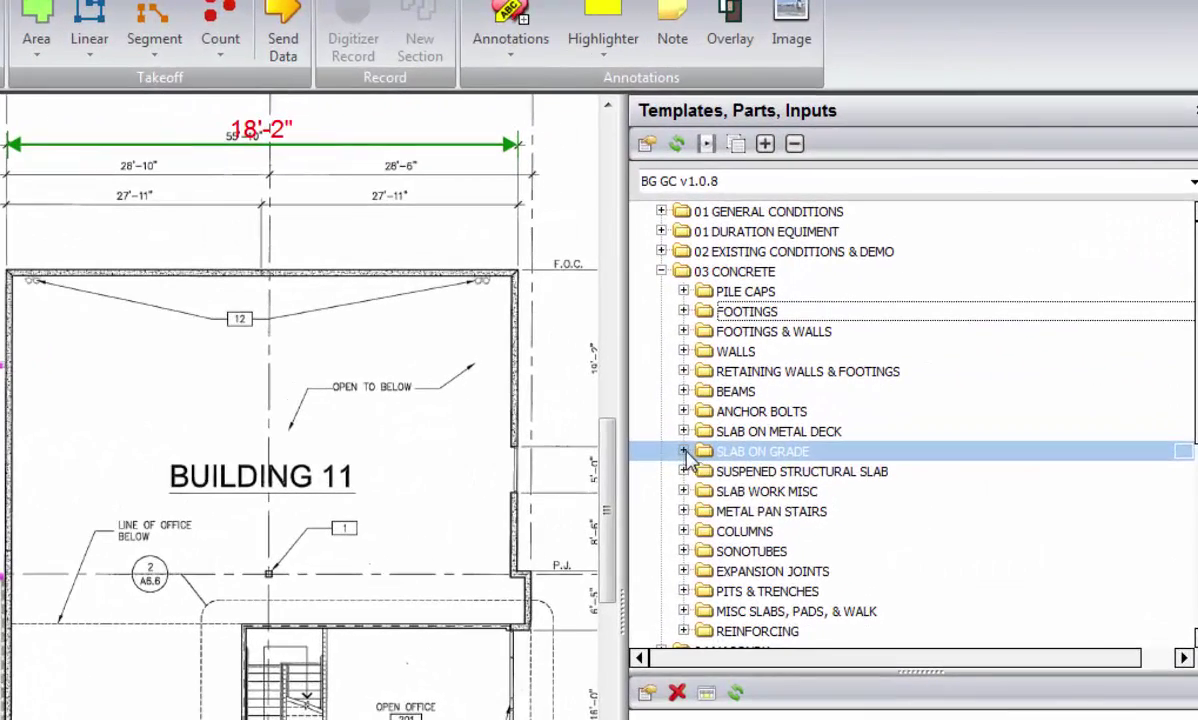
{"action": "left_click", "coordinate": [799, 349]}
{"action": "left_click", "coordinate": [954, 364]}
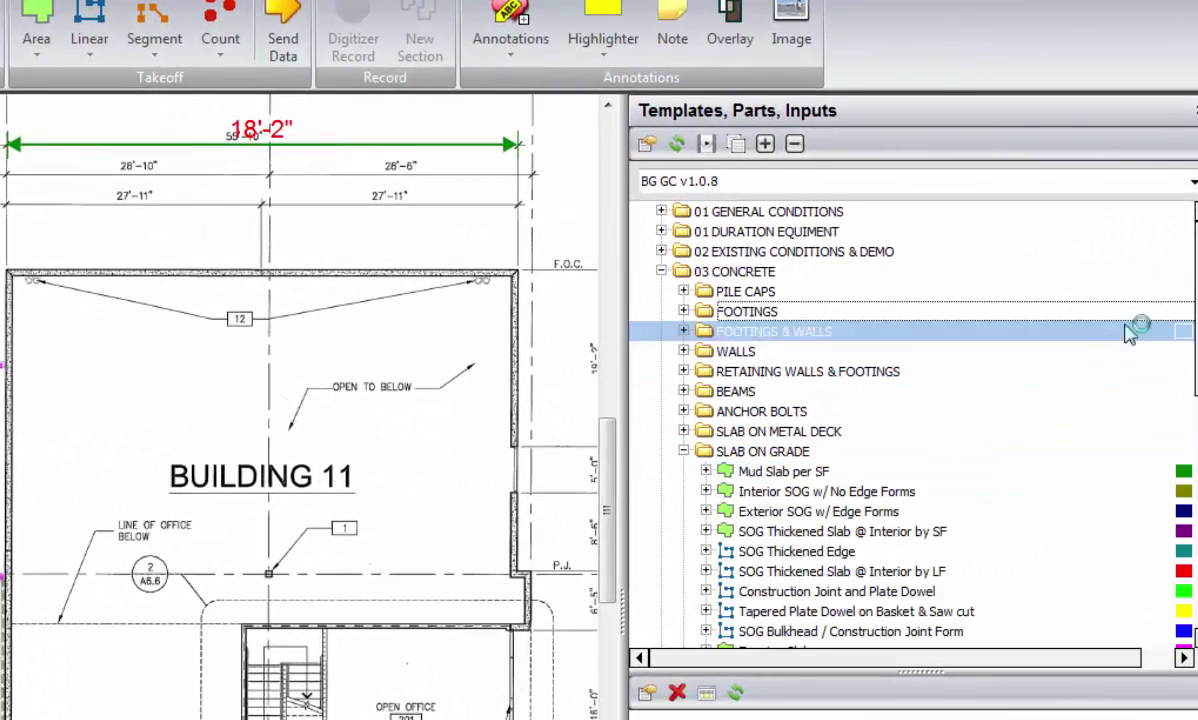
{"action": "scroll", "coordinate": [1185, 290], "scroll_direction": "down", "scroll_amount": 1}
{"action": "scroll", "coordinate": [870, 400], "scroll_direction": "down", "scroll_amount": 1}
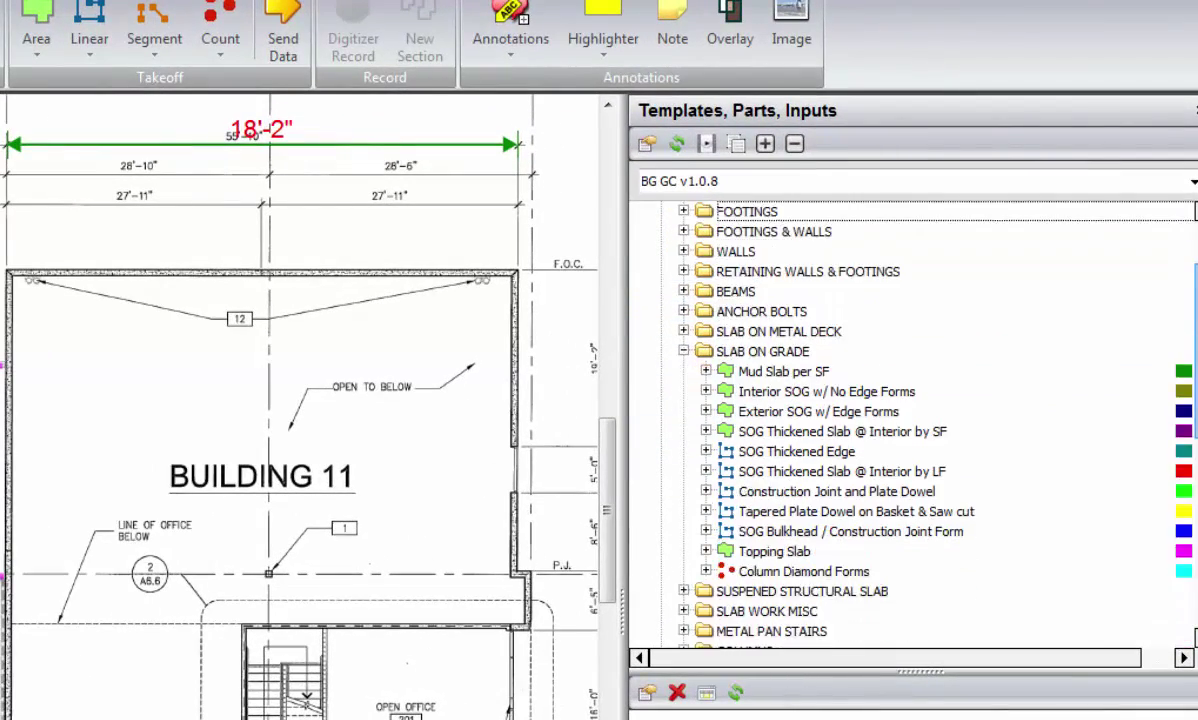
{"action": "left_click", "coordinate": [1085, 393]}
{"action": "left_click", "coordinate": [1086, 375]}
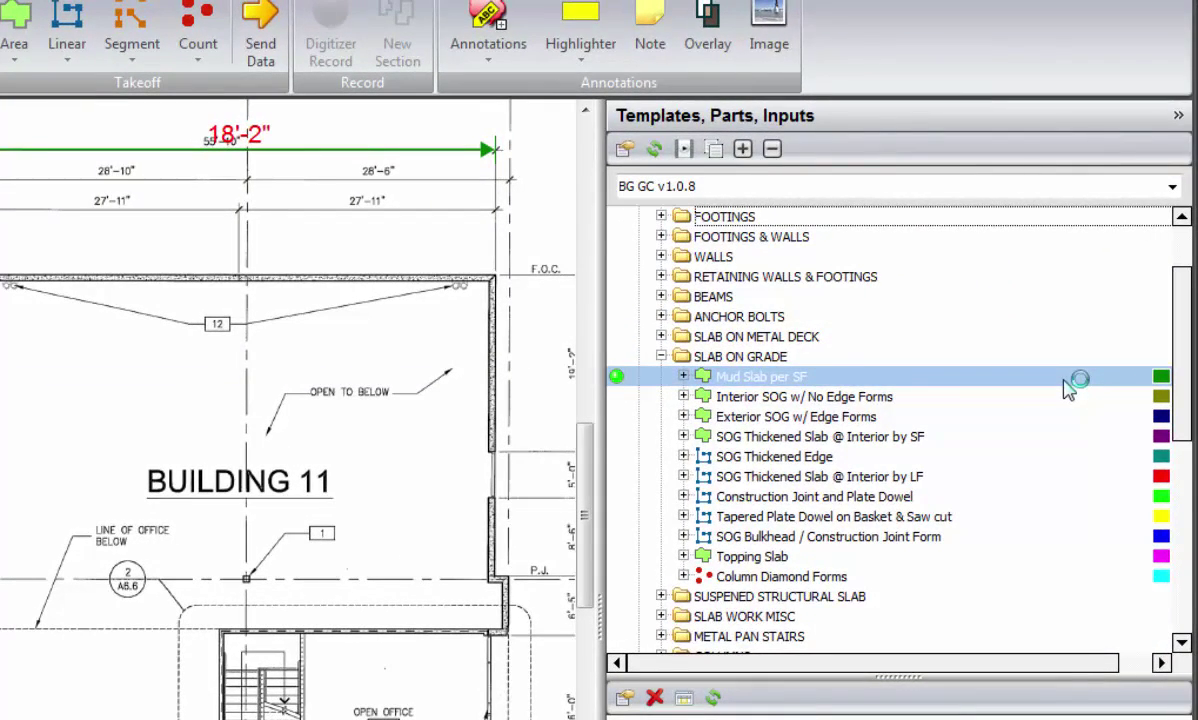
Set up the Interior SOG w/ No Edge Forms takeoff with 3% concrete waste, keeping 3000 psi concrete
{"action": "left_click", "coordinate": [1058, 397]}
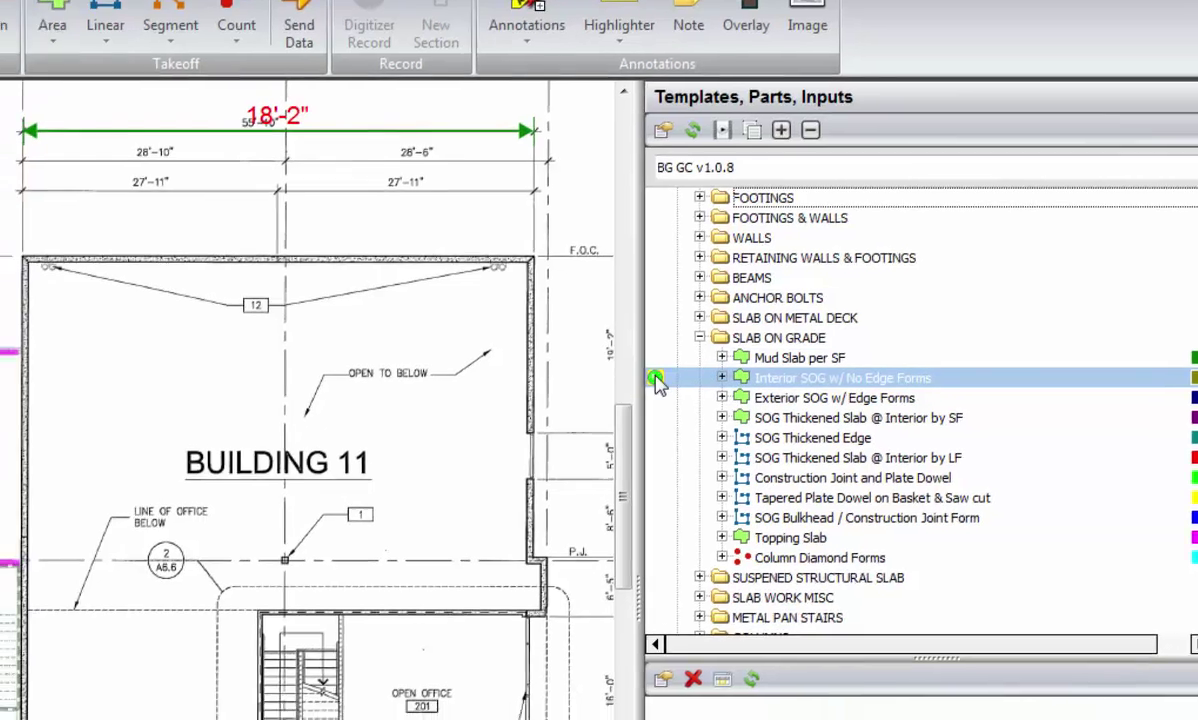
{"action": "double_click", "coordinate": [618, 398]}
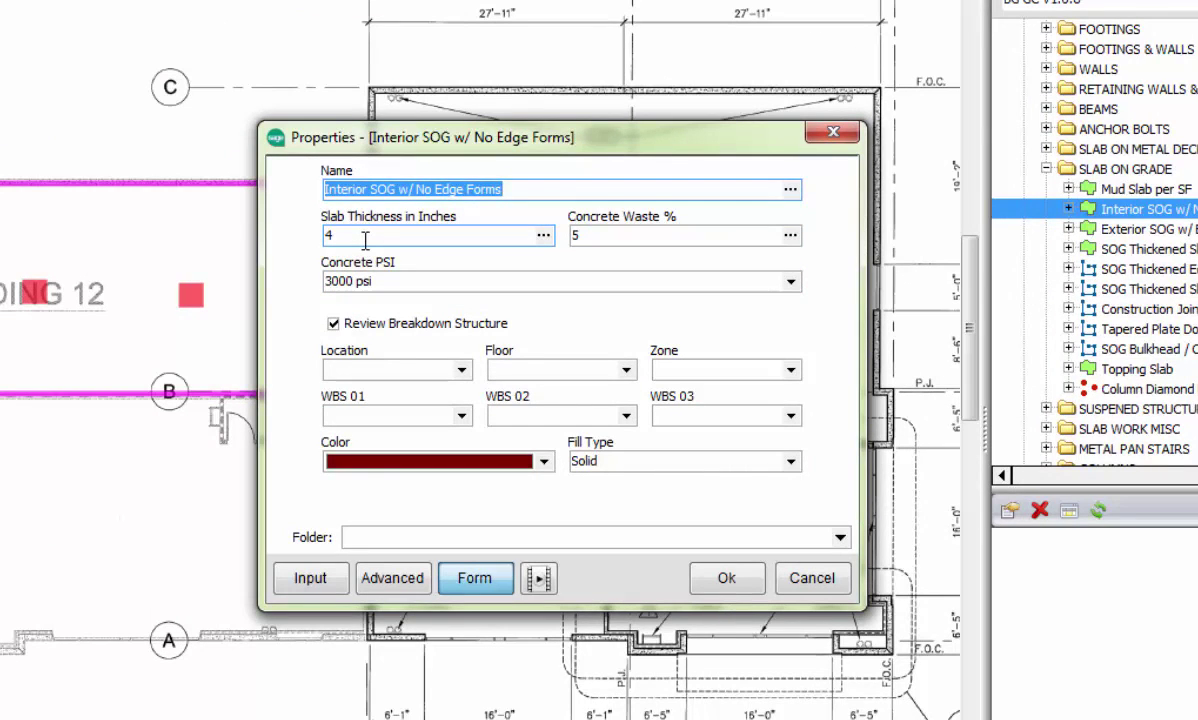
{"action": "left_click", "coordinate": [590, 235]}
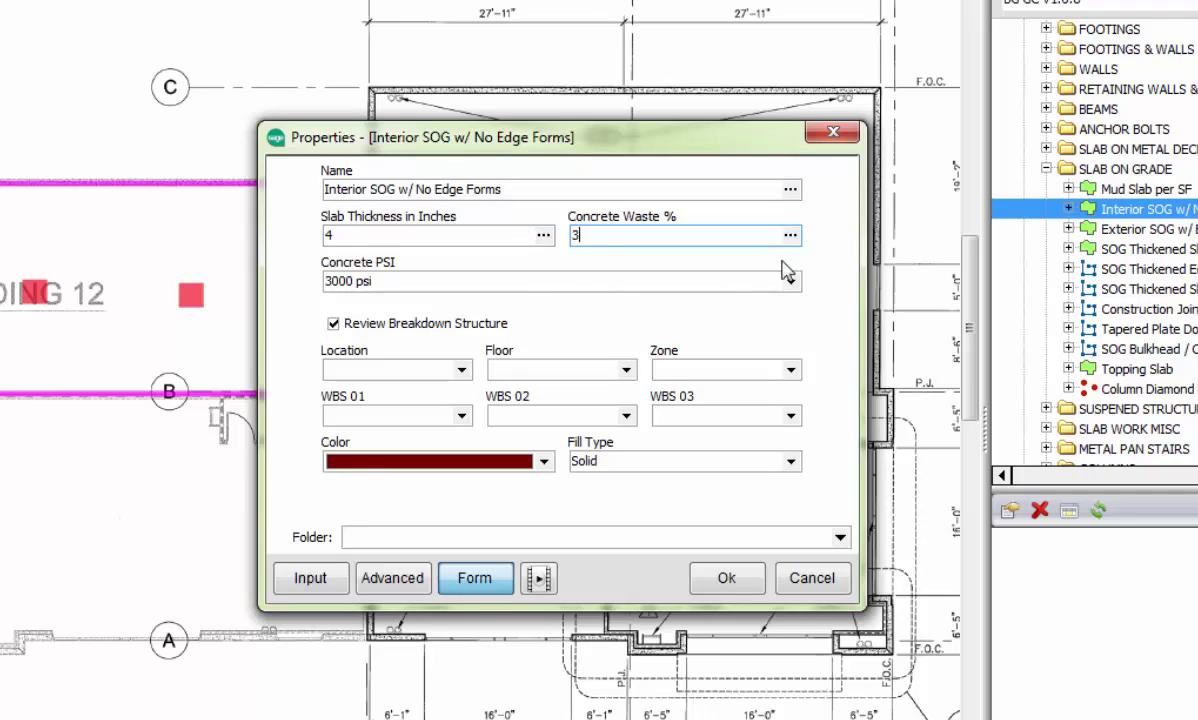
{"action": "left_click", "coordinate": [791, 281]}
{"action": "left_click", "coordinate": [795, 283]}
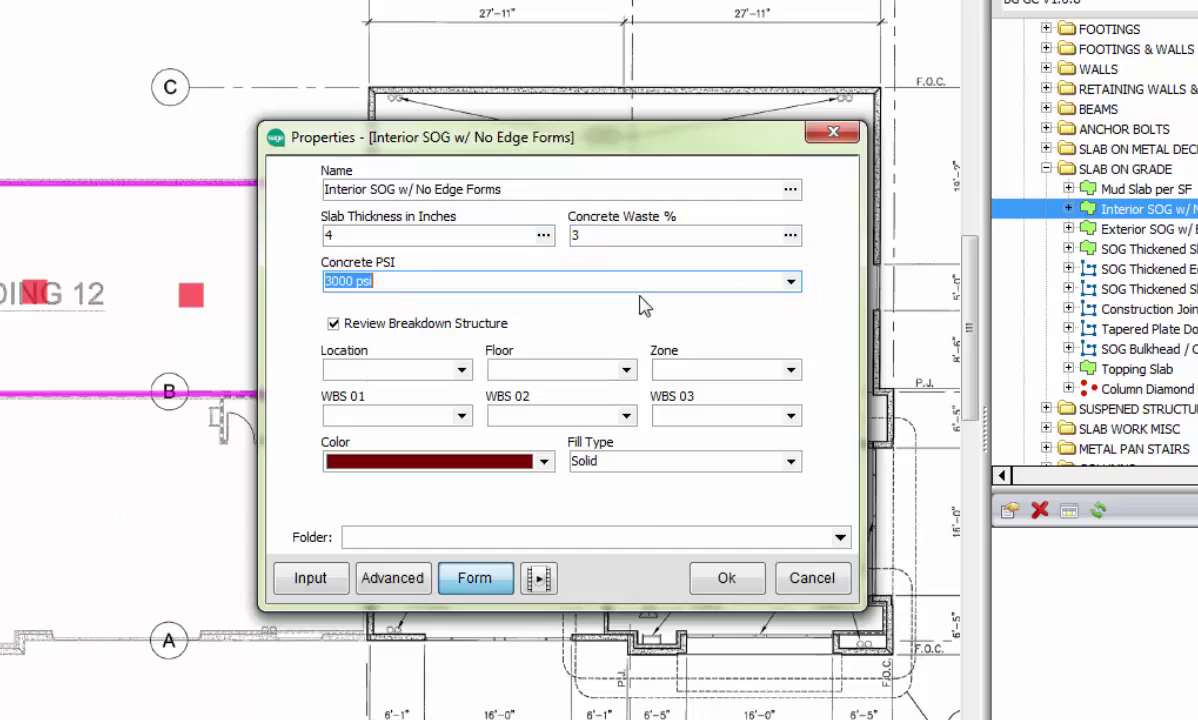
{"action": "left_click", "coordinate": [718, 577]}
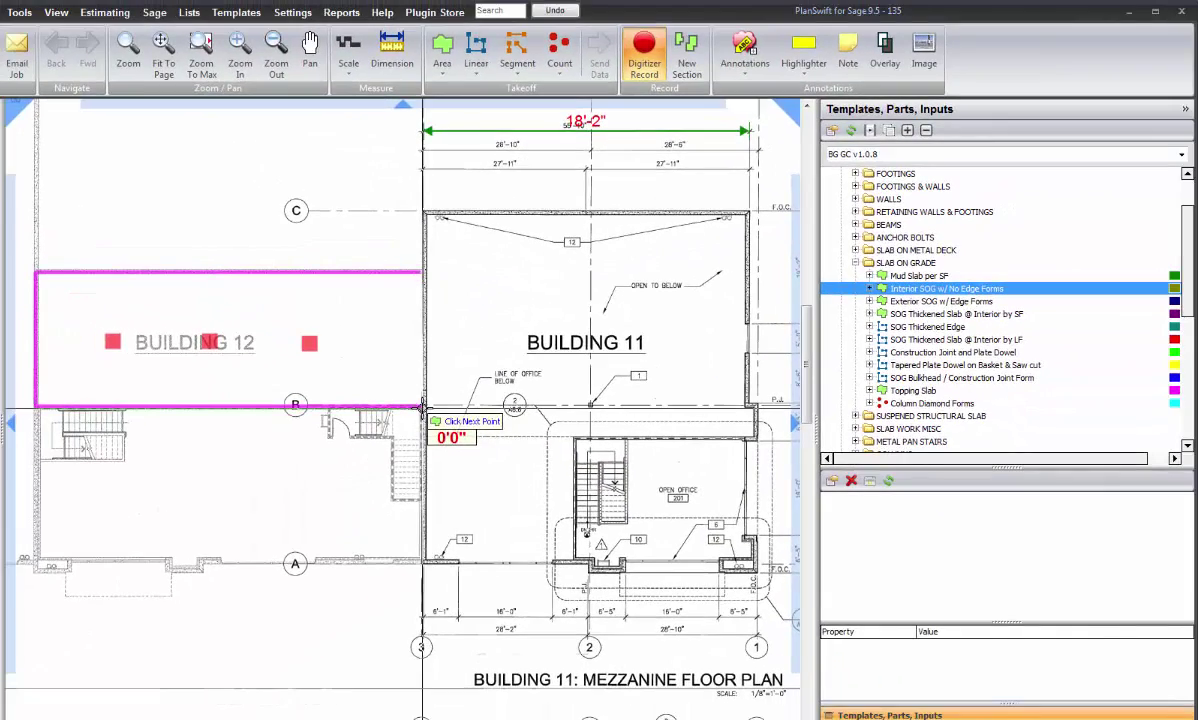
Outline the interior slab area over the upper Building 12 rectangle enclosed by the footing lines and end the takeoff
{"action": "left_click", "coordinate": [422, 271]}
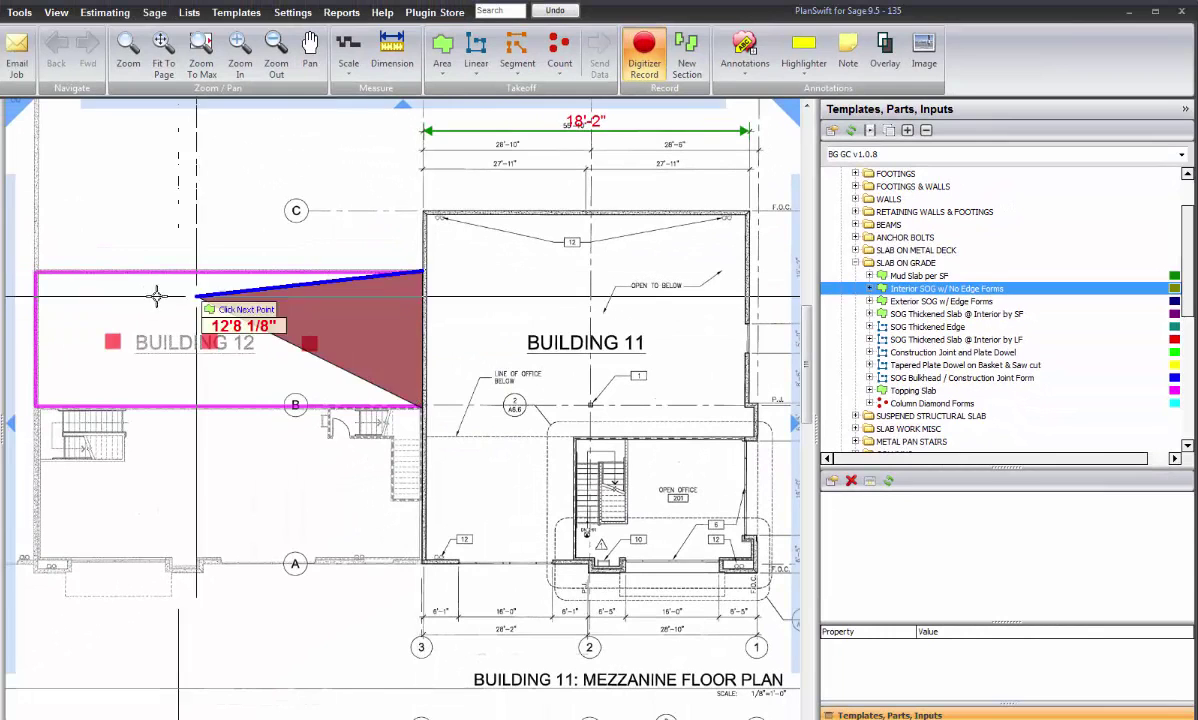
{"action": "left_click", "coordinate": [35, 272]}
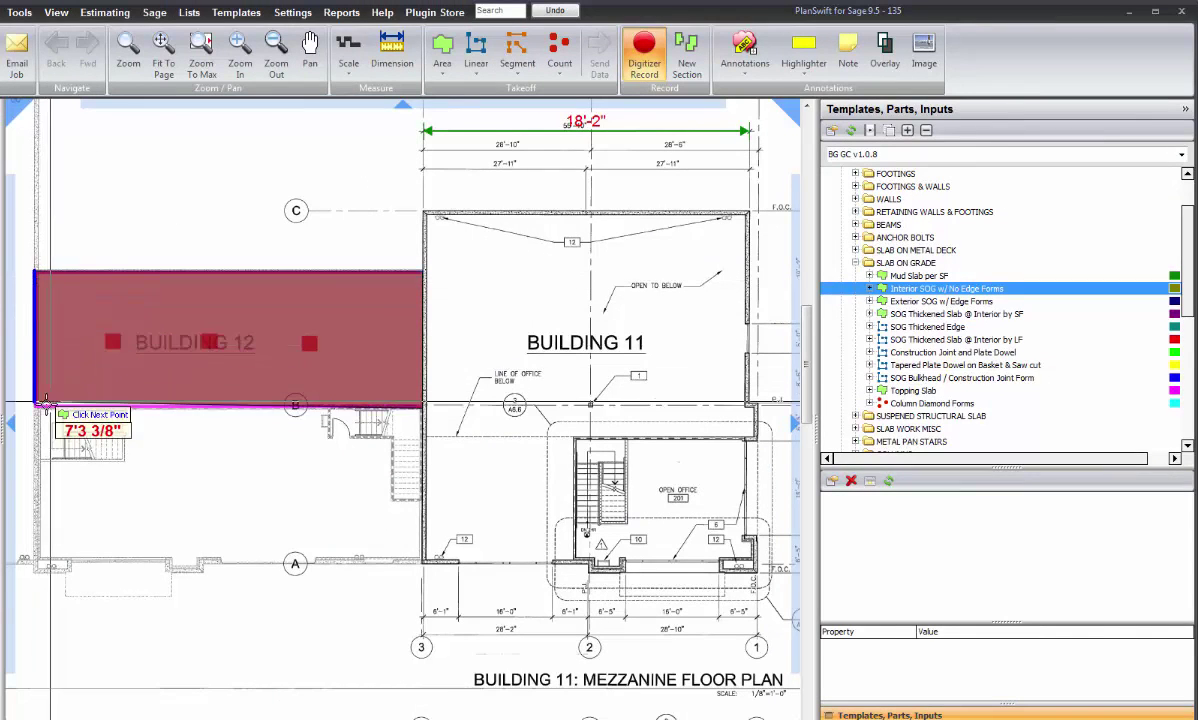
{"action": "left_click", "coordinate": [43, 404]}
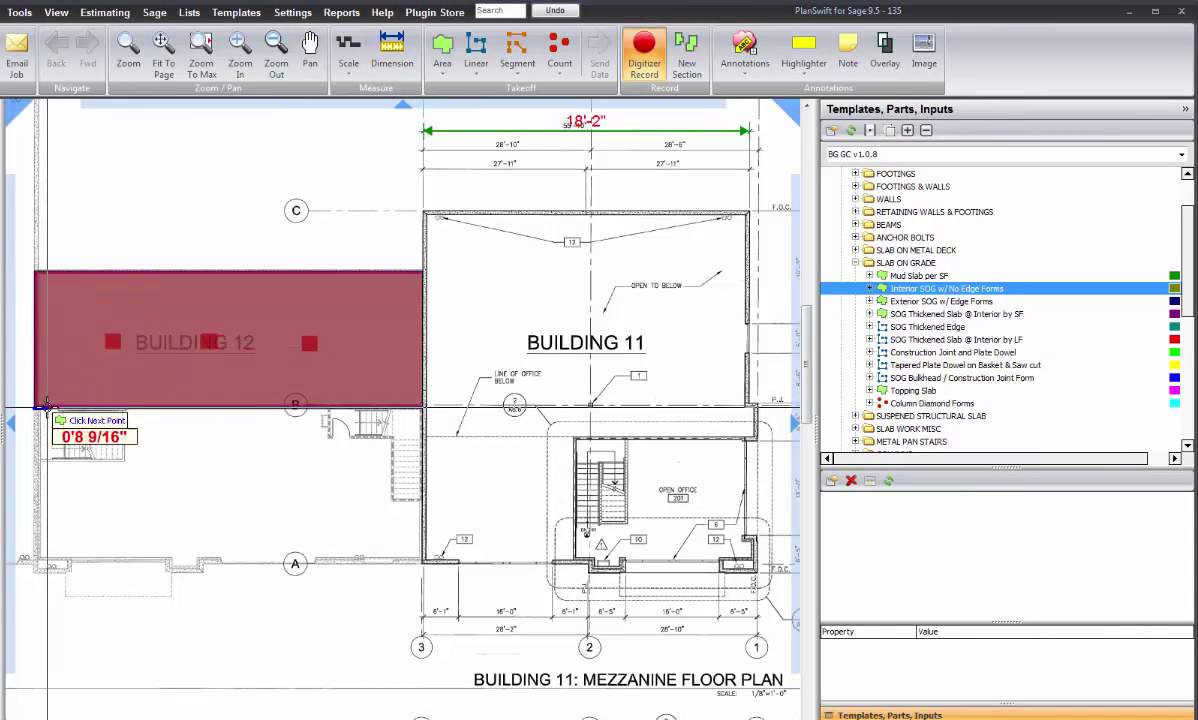
{"action": "double_click", "coordinate": [46, 404]}
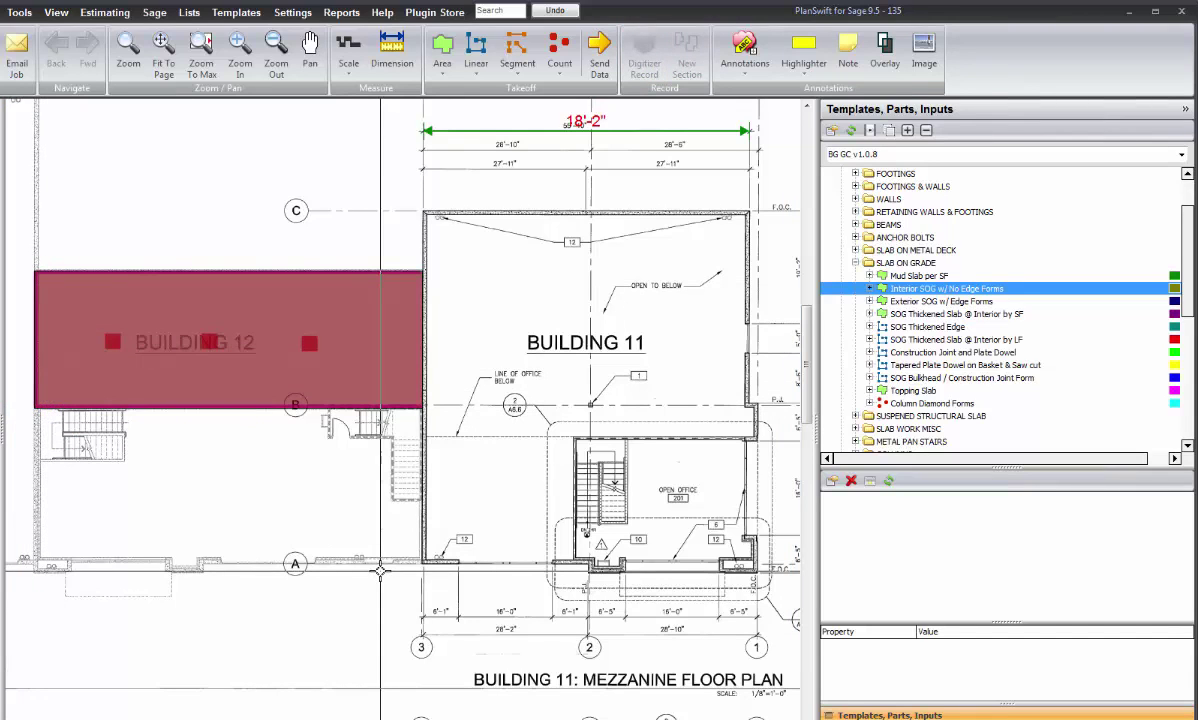
Change the Building 12 slab's color to light yellow from the basic colors and accept its properties
{"action": "left_click", "coordinate": [112, 316]}
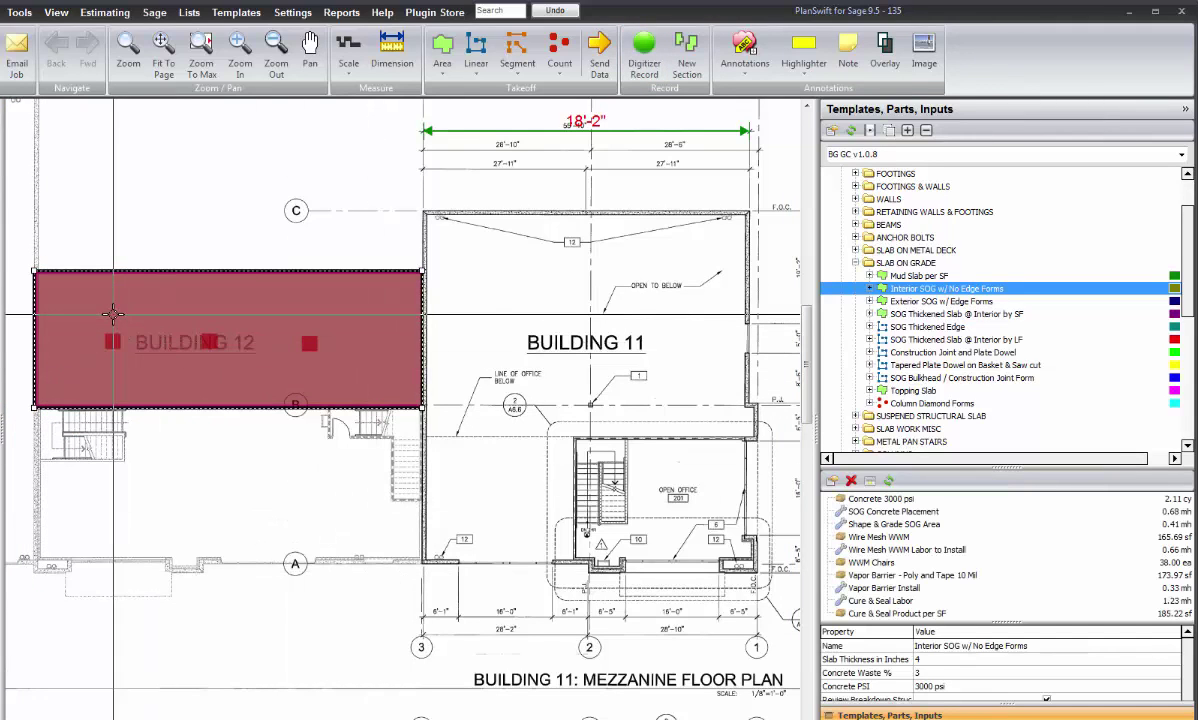
{"action": "right_click", "coordinate": [112, 314]}
{"action": "left_click", "coordinate": [155, 326]}
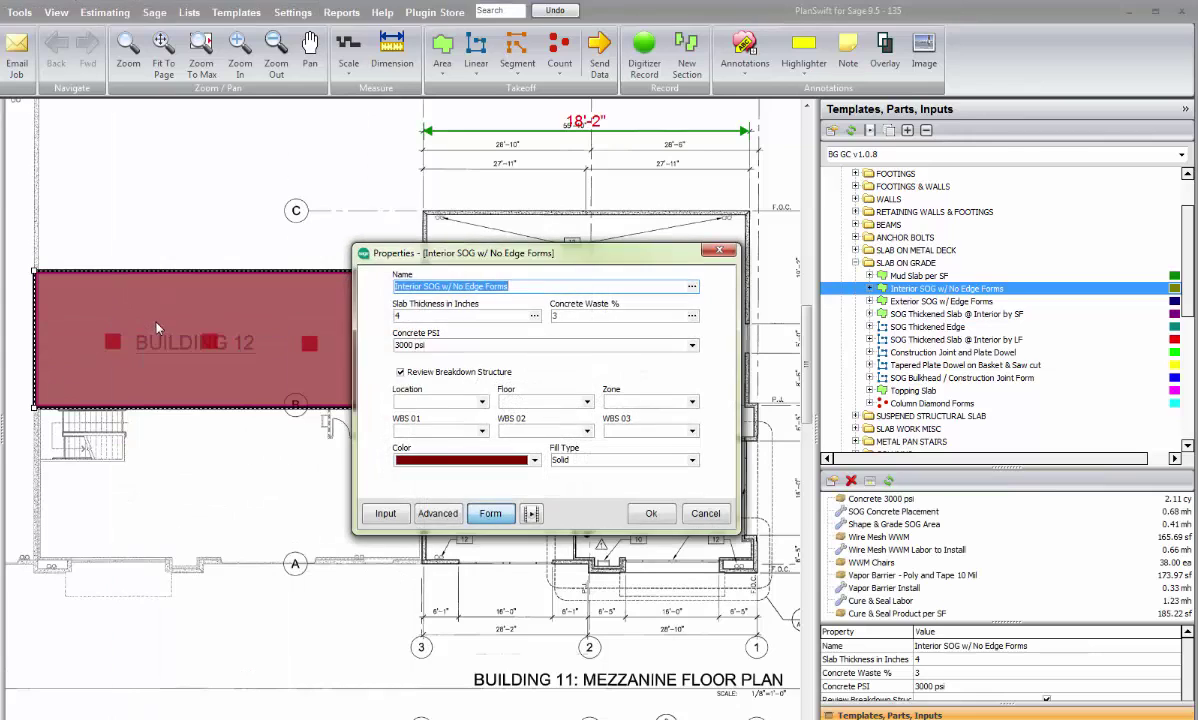
{"action": "left_click", "coordinate": [535, 460]}
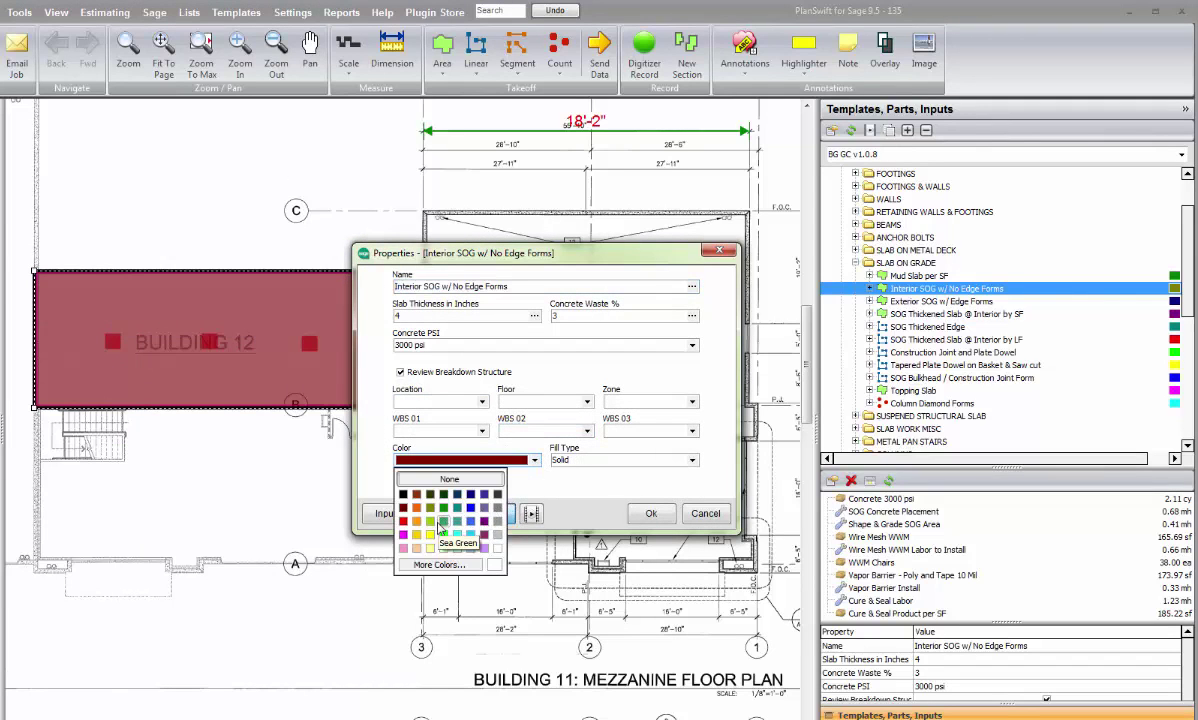
{"action": "left_click", "coordinate": [440, 566]}
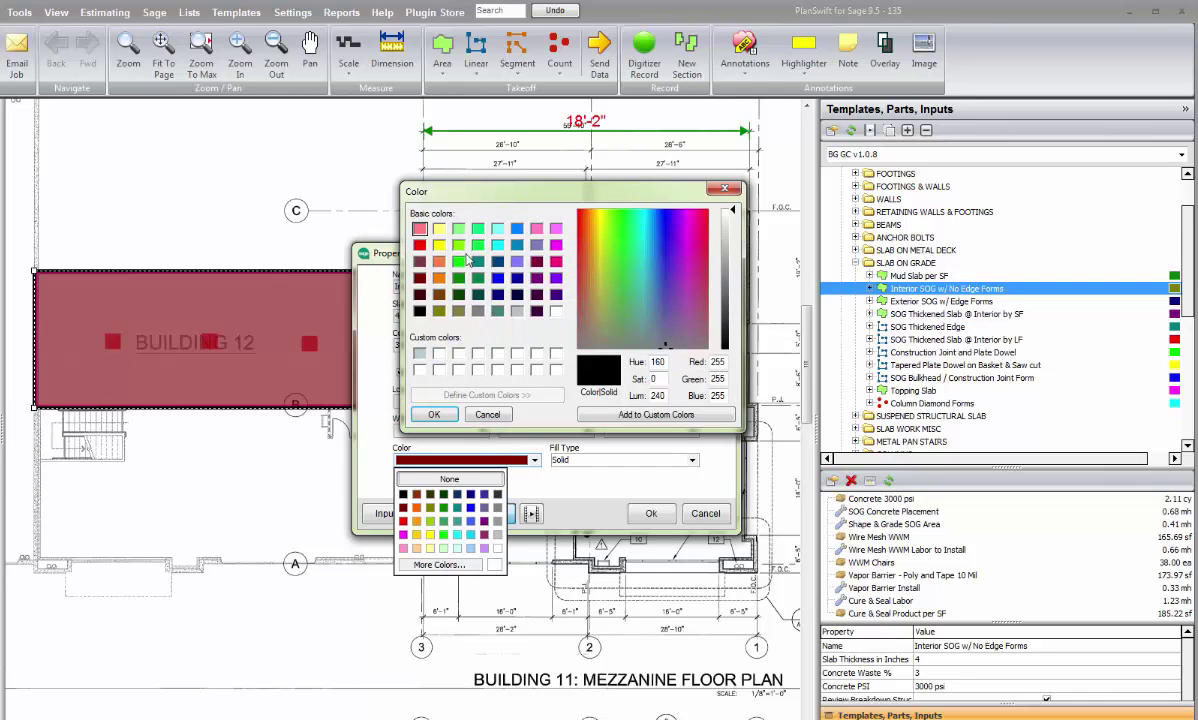
{"action": "left_click", "coordinate": [439, 229]}
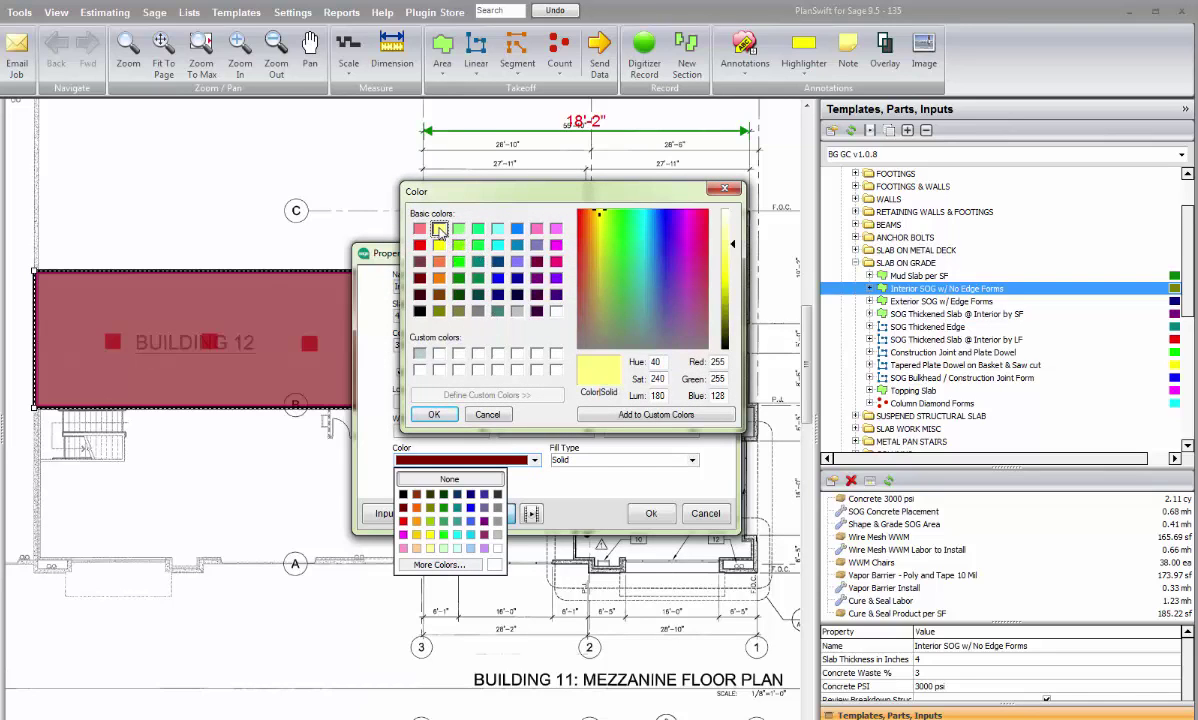
{"action": "left_click", "coordinate": [434, 414]}
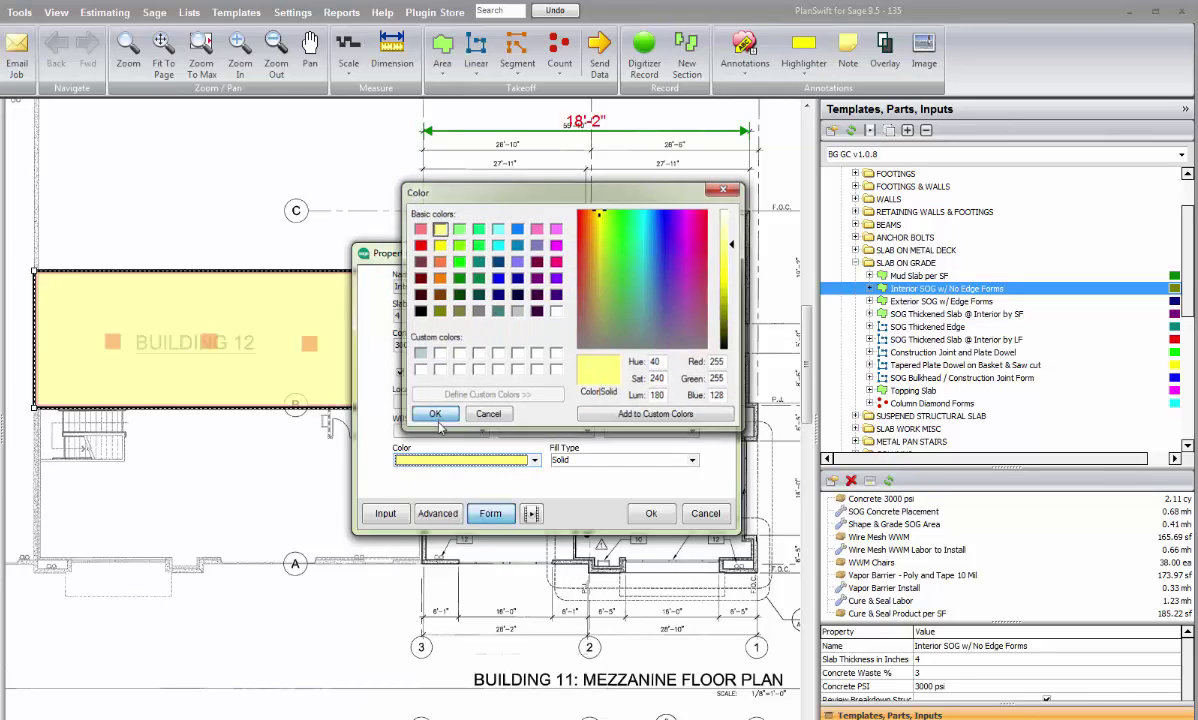
{"action": "left_click", "coordinate": [643, 512]}
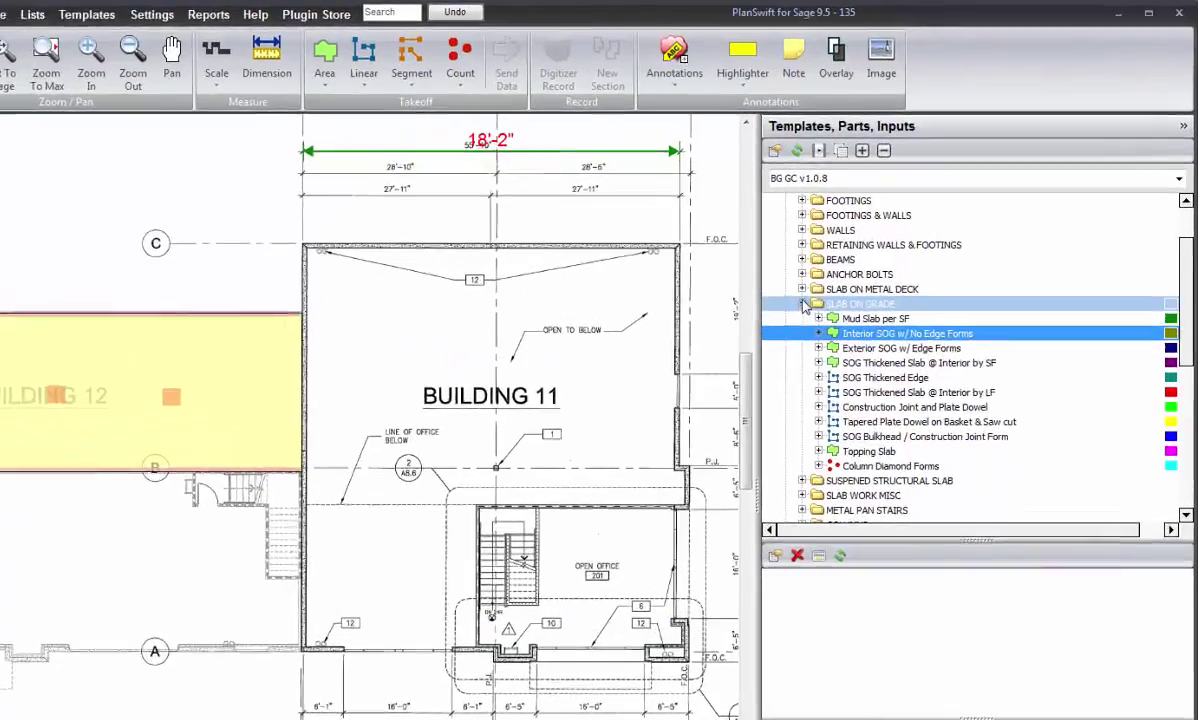
Collapse the Slab on Grade and 03 Concrete folders and expand the 09 Finishes template folder
{"action": "left_click", "coordinate": [856, 263]}
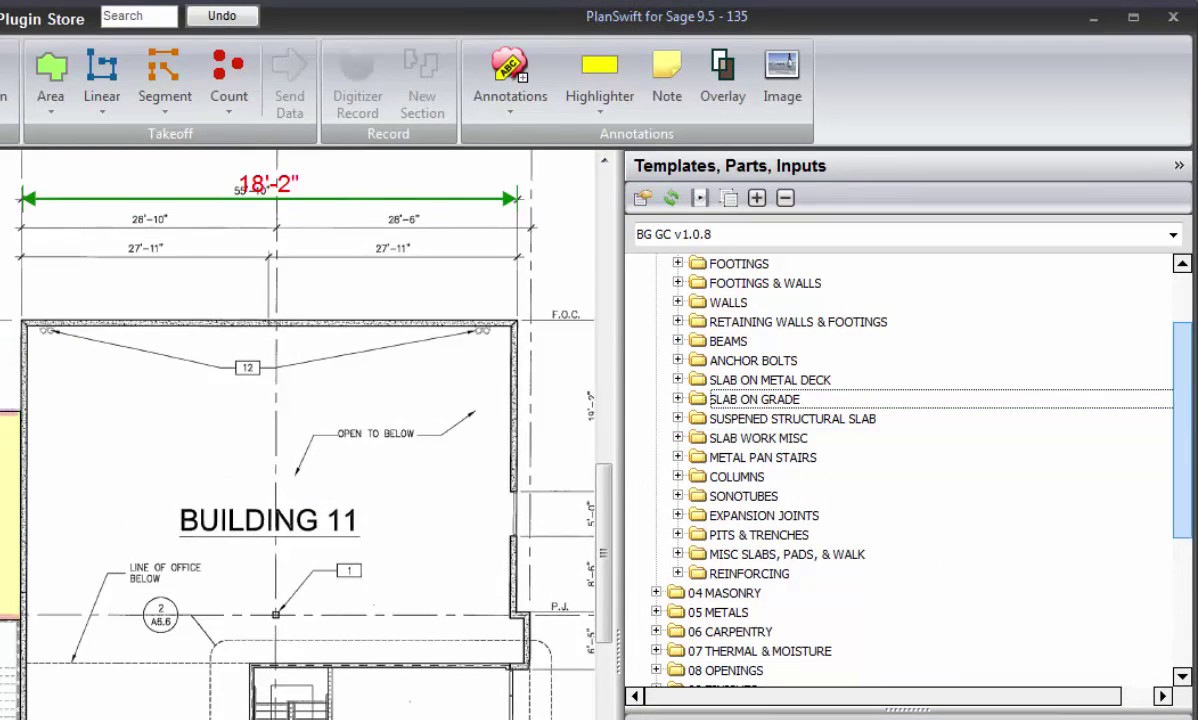
{"action": "left_click_drag", "start_coordinate": [1180, 415], "coordinate": [1177, 366]}
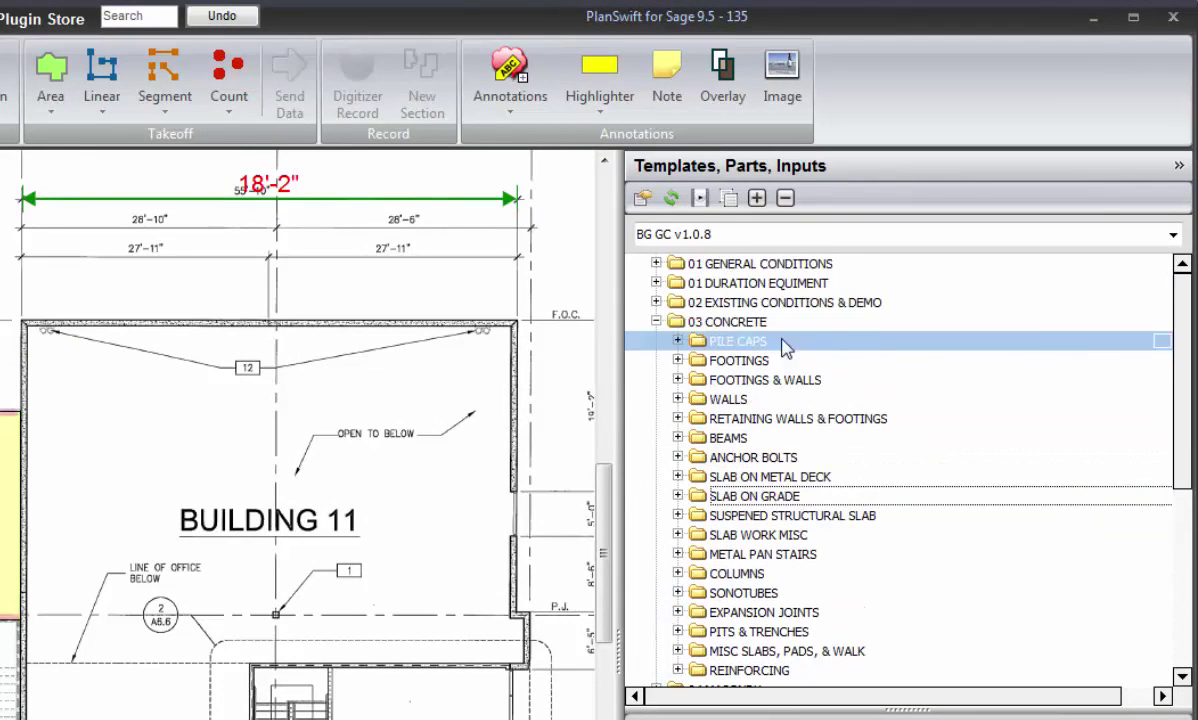
{"action": "left_click", "coordinate": [656, 321]}
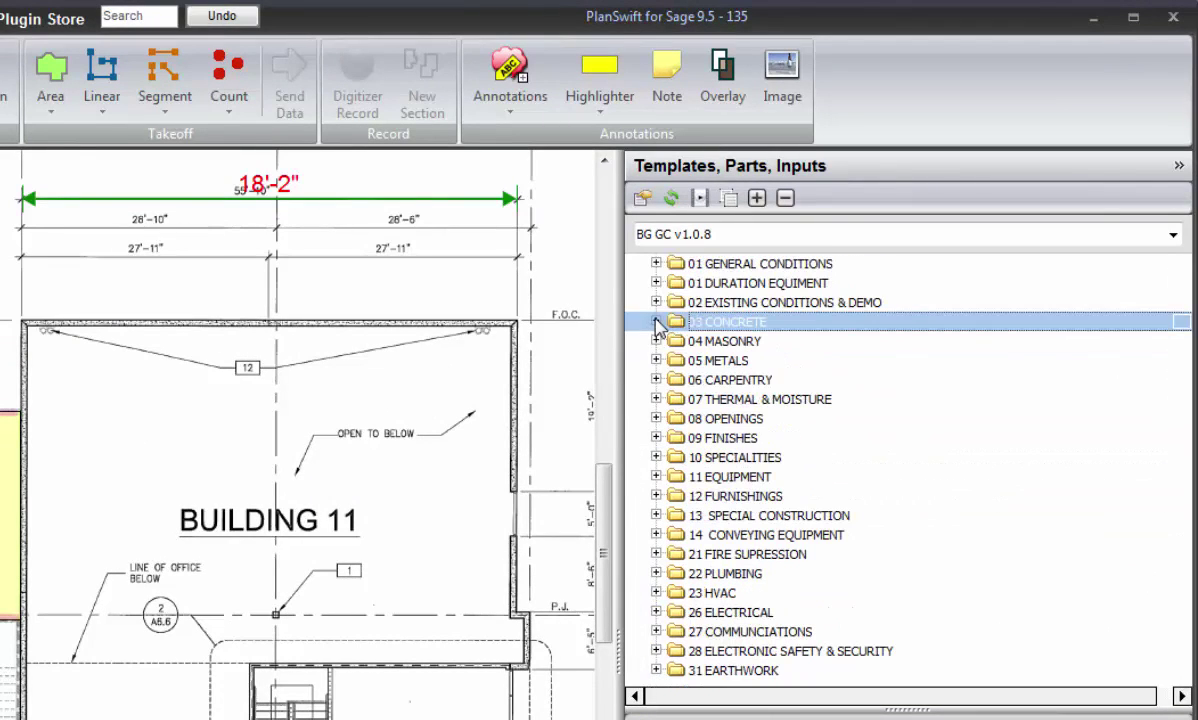
{"action": "left_click", "coordinate": [656, 438]}
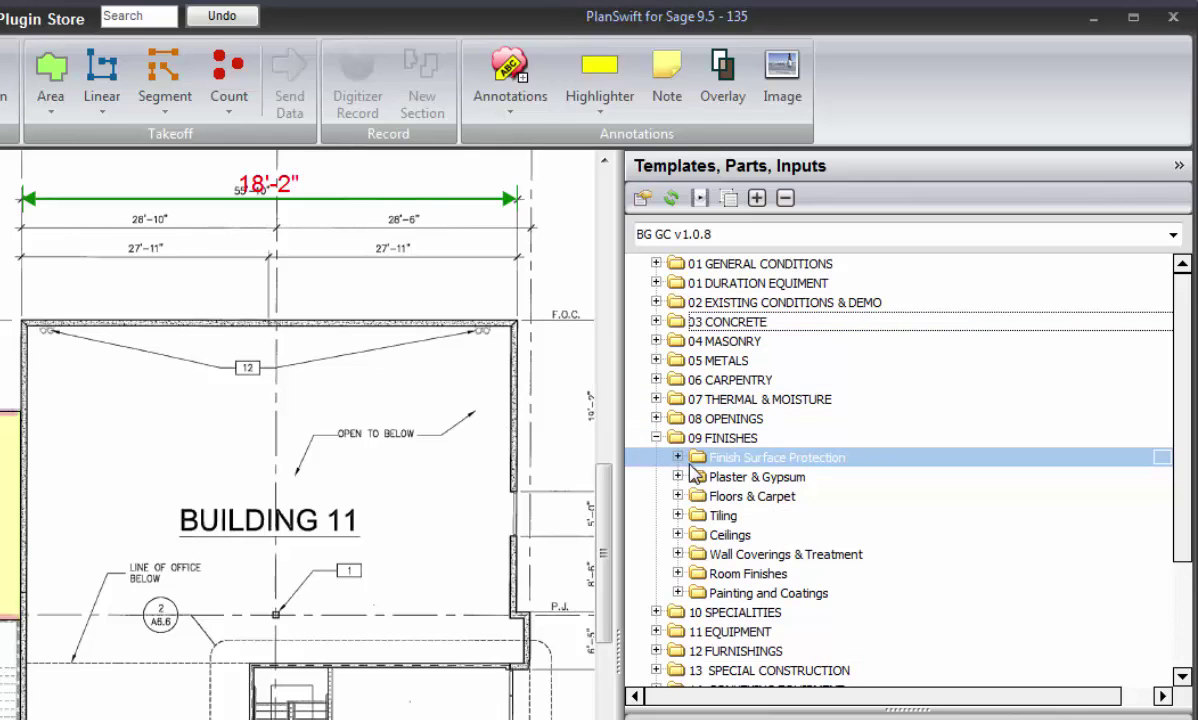
Start the Framing & GWB with 3-5/8" Studs takeoff from the Non Structural Framing & GWB templates under Plaster & Gypsum
{"action": "left_click", "coordinate": [678, 477]}
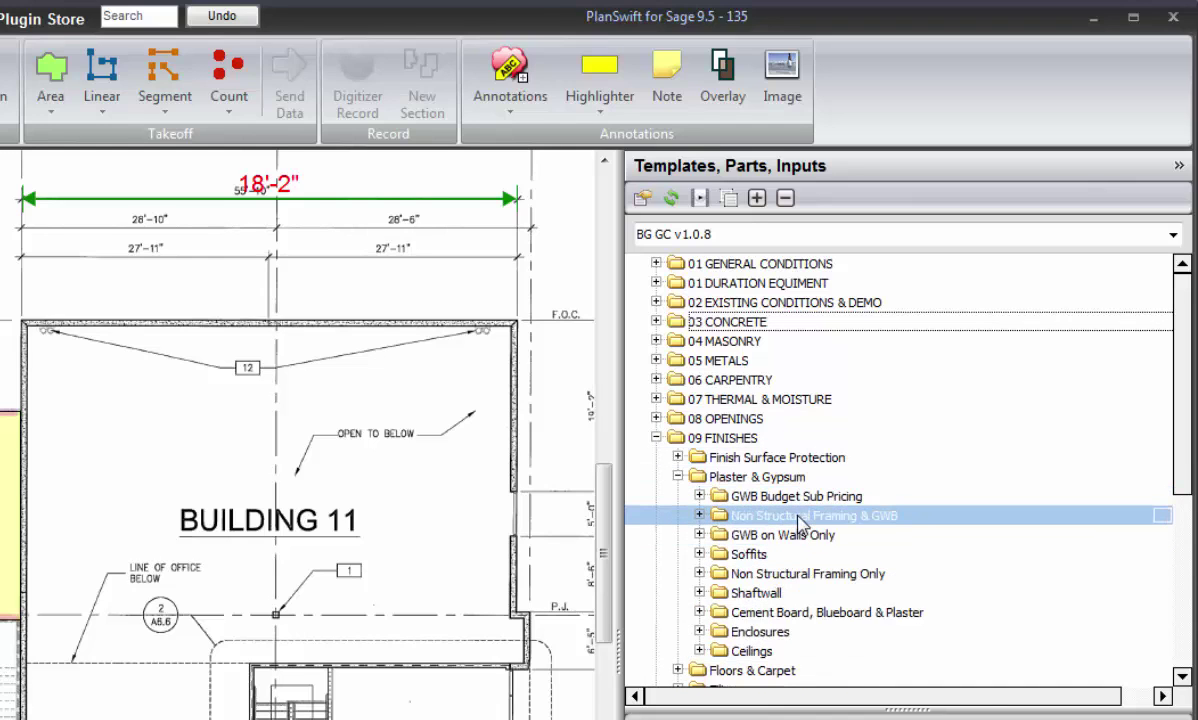
{"action": "left_click", "coordinate": [699, 516]}
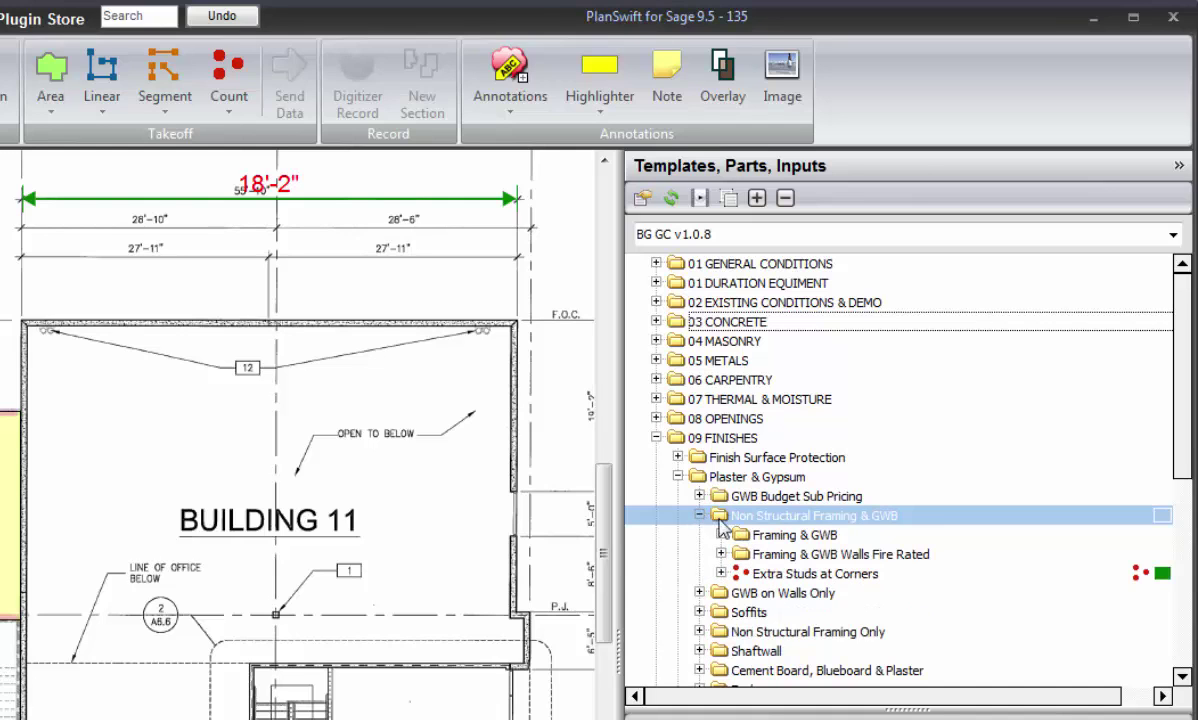
{"action": "left_click", "coordinate": [721, 535]}
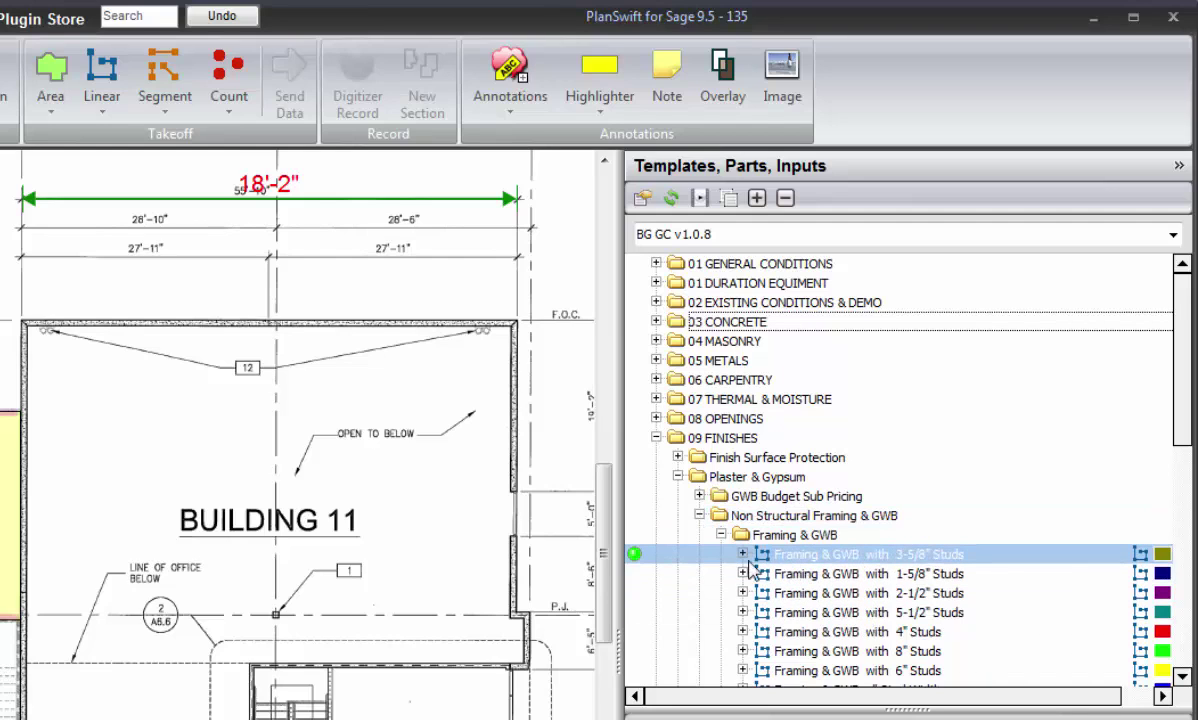
{"action": "left_click", "coordinate": [637, 557]}
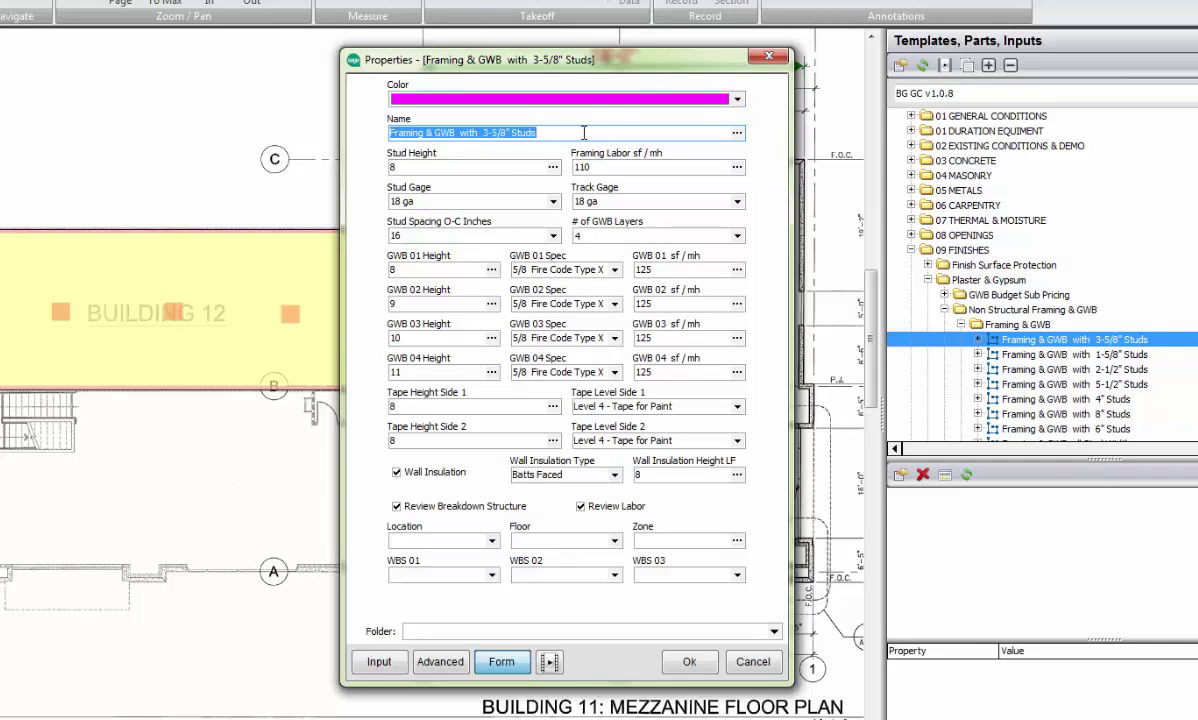
Set the stud height to 9 and framing labor to 120 sf/mh, keeping the stud gage at 18 ga
{"action": "key", "text": "Tab"}
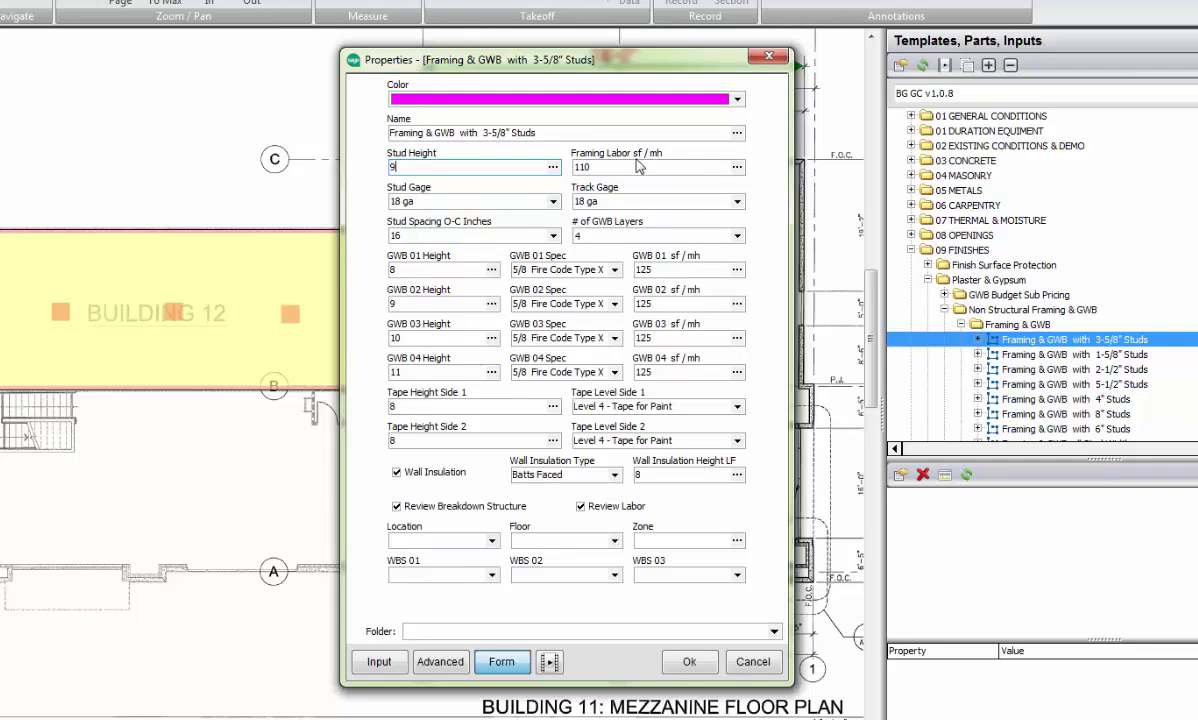
{"action": "key", "text": "Tab"}
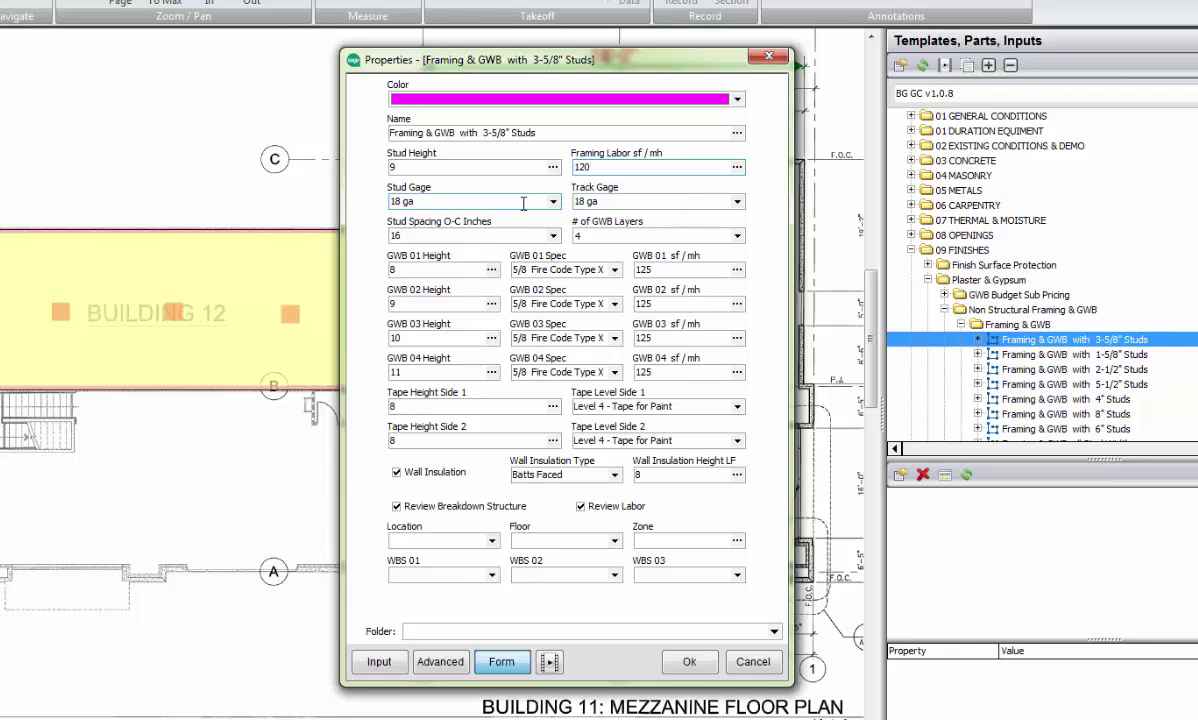
{"action": "left_click", "coordinate": [421, 202]}
{"action": "left_click", "coordinate": [553, 201]}
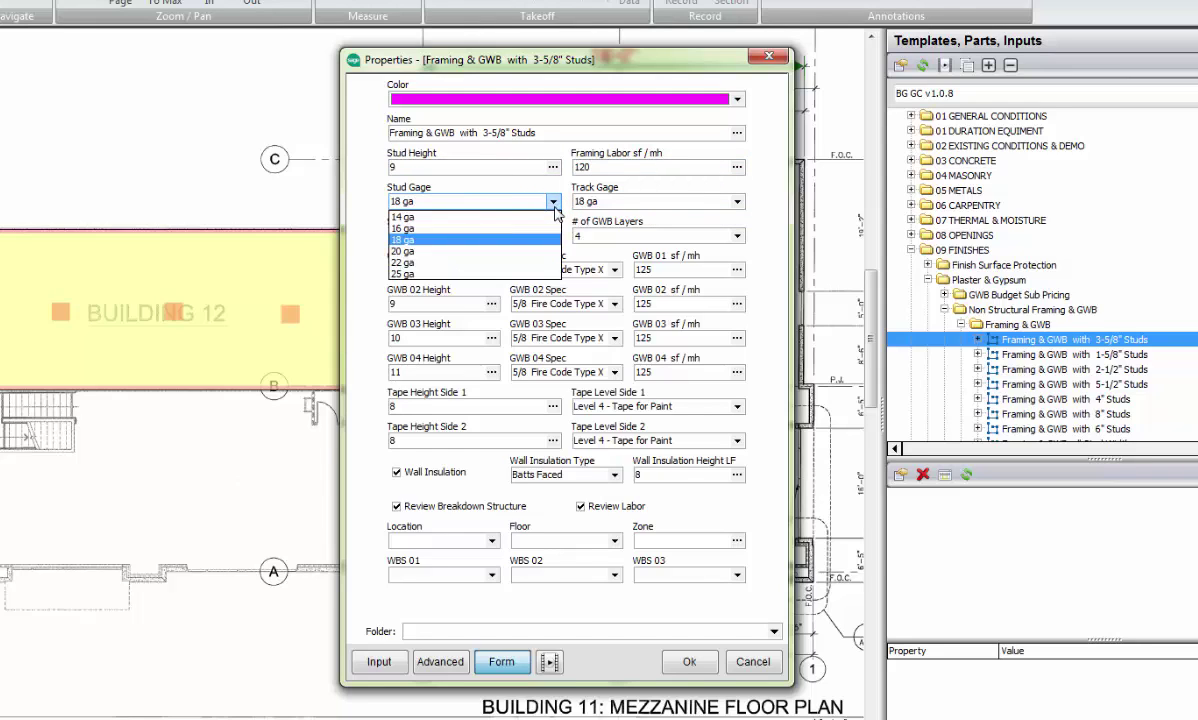
{"action": "left_click", "coordinate": [425, 241]}
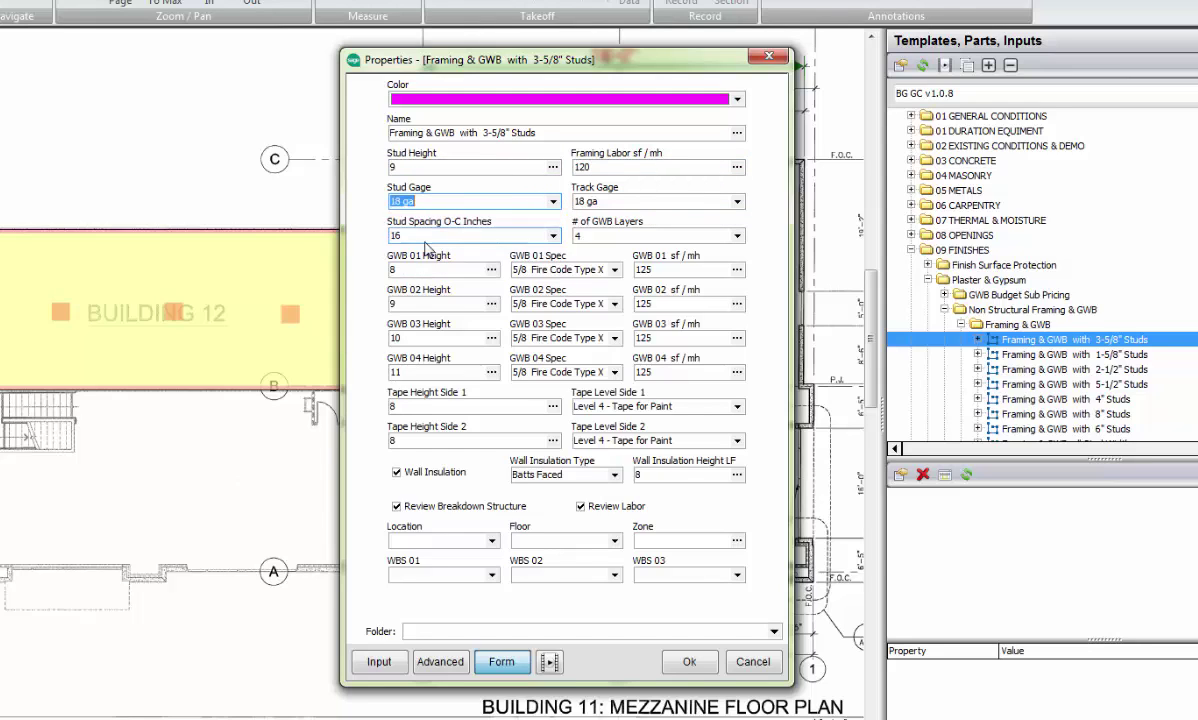
Set the track gage to 20 ga and keep the stud spacing at 16 inches on center
{"action": "left_click", "coordinate": [700, 200]}
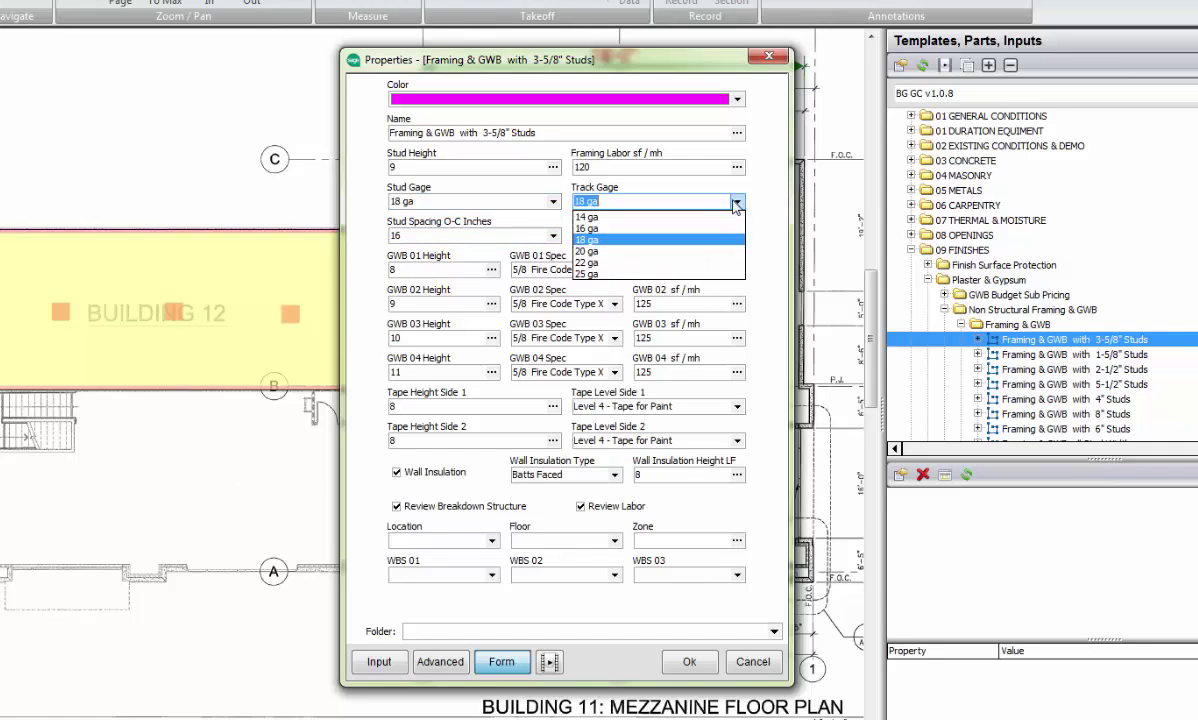
{"action": "left_click", "coordinate": [651, 251]}
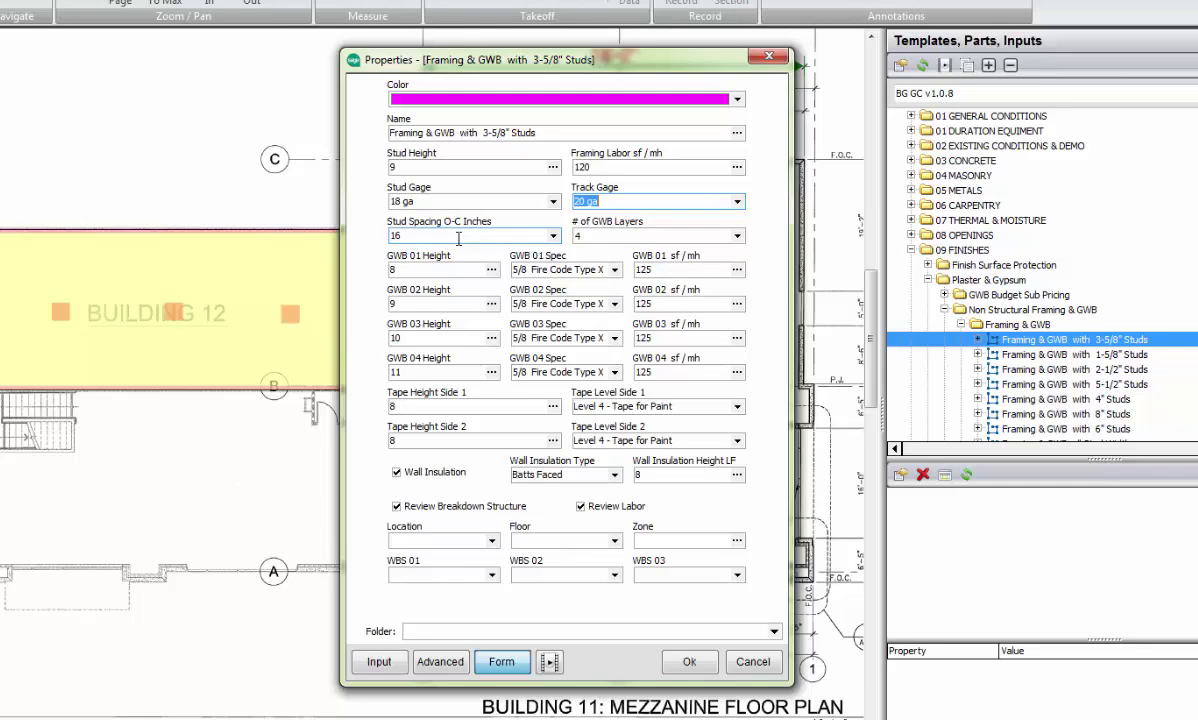
{"action": "left_click", "coordinate": [518, 230]}
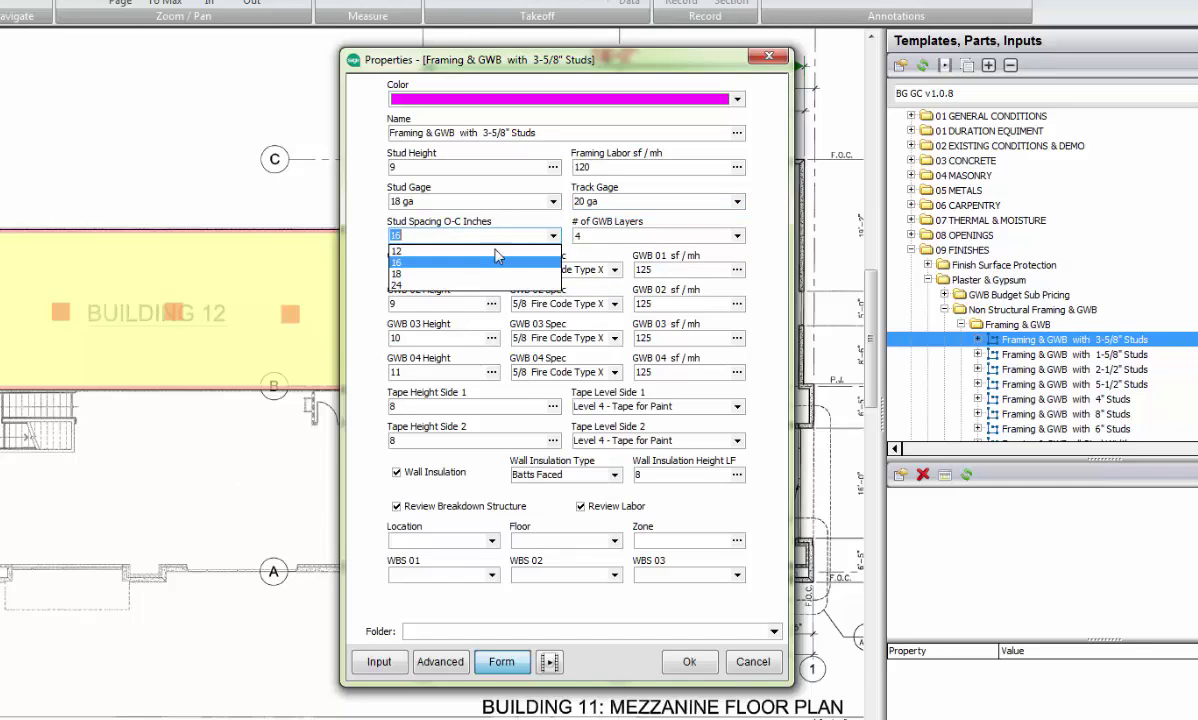
{"action": "left_click", "coordinate": [408, 266]}
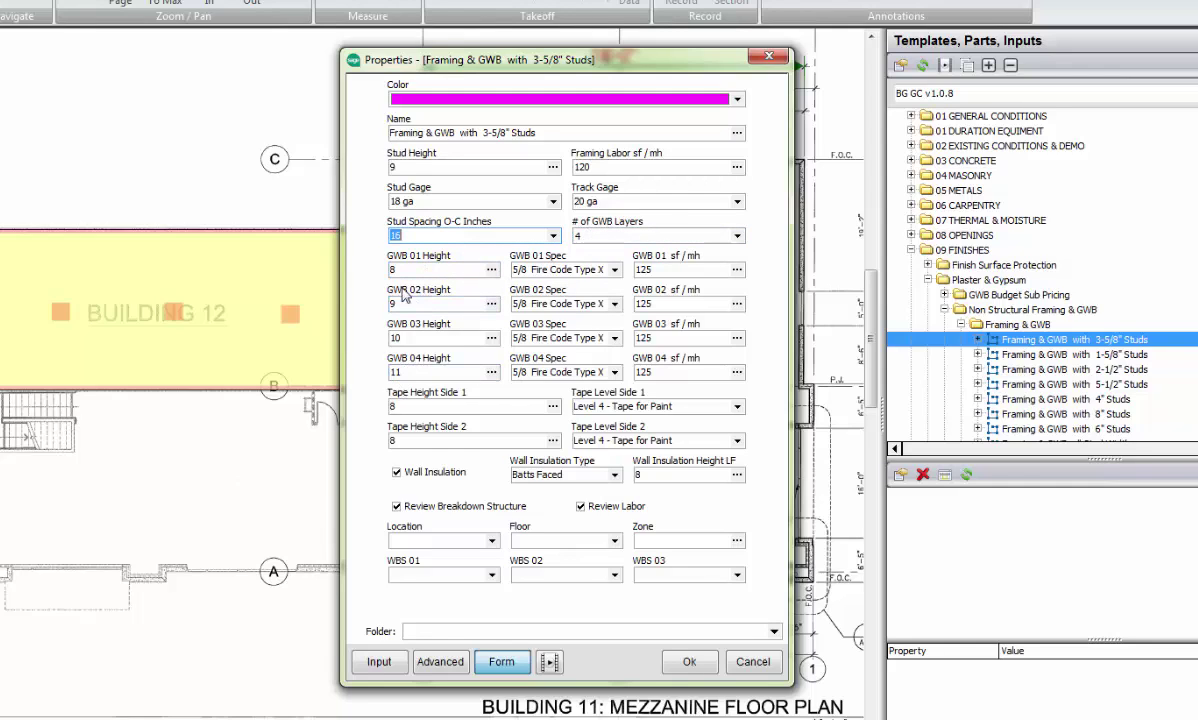
Reduce the number of GWB layers to 2 and set the GWB 01 height to 9
{"action": "left_click", "coordinate": [741, 236]}
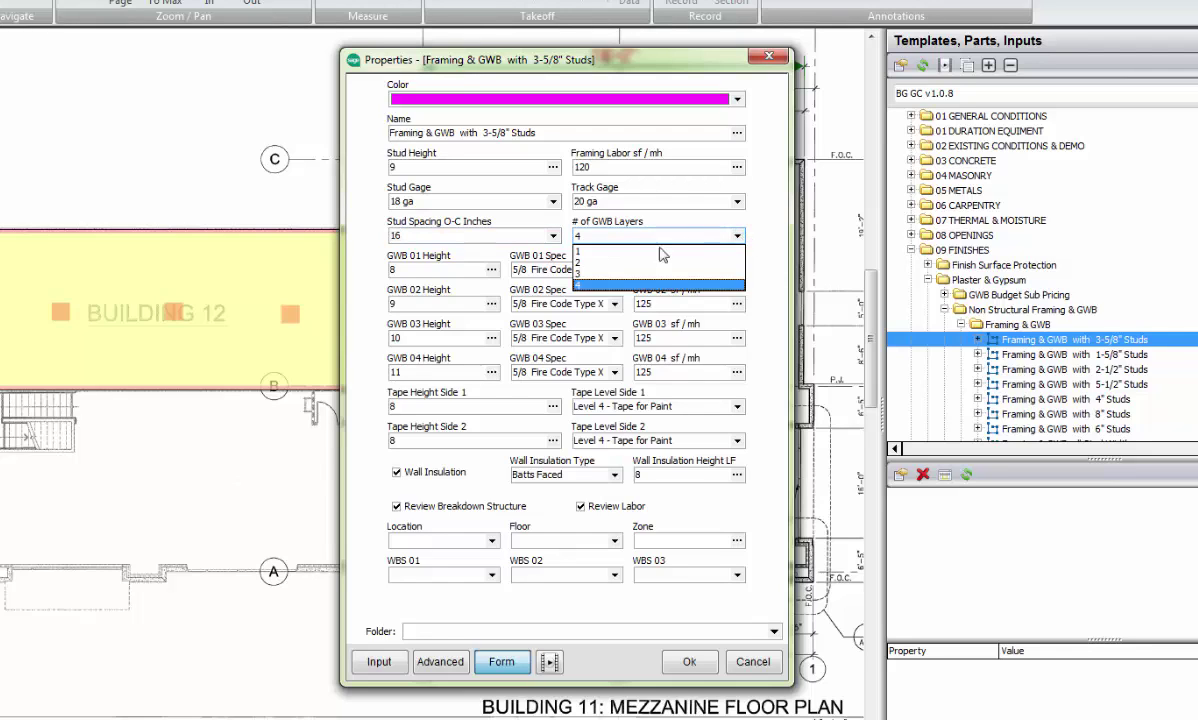
{"action": "left_click", "coordinate": [617, 255]}
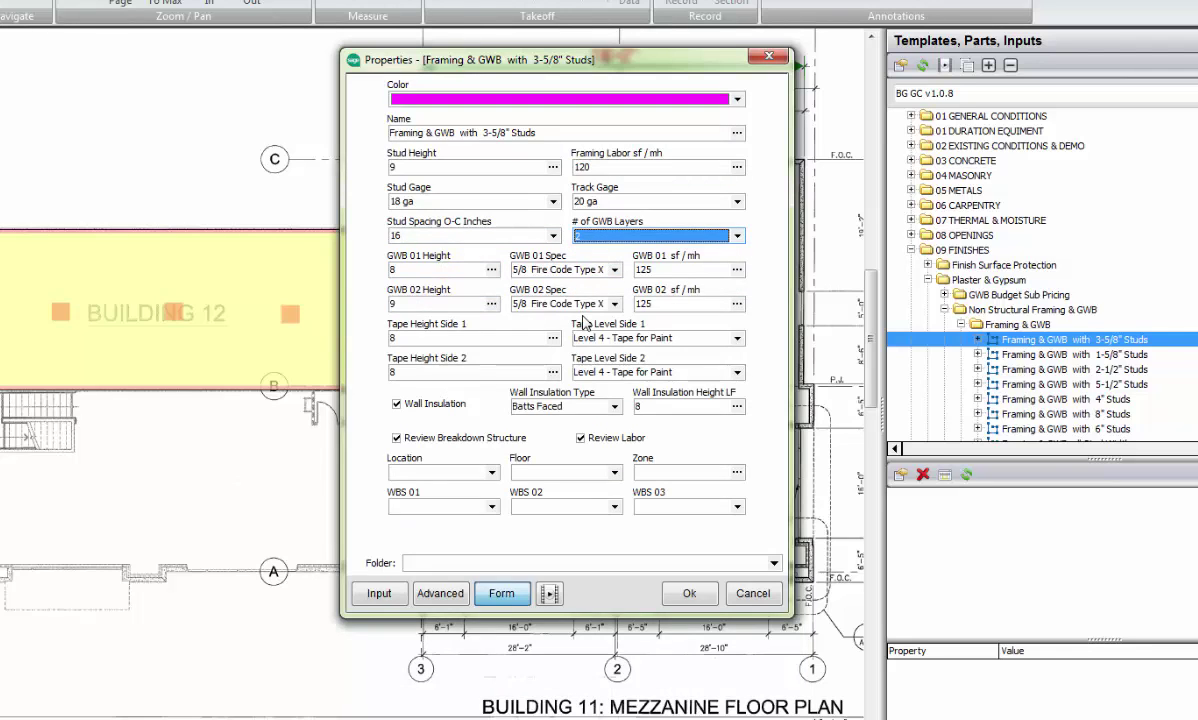
{"action": "double_click", "coordinate": [413, 270]}
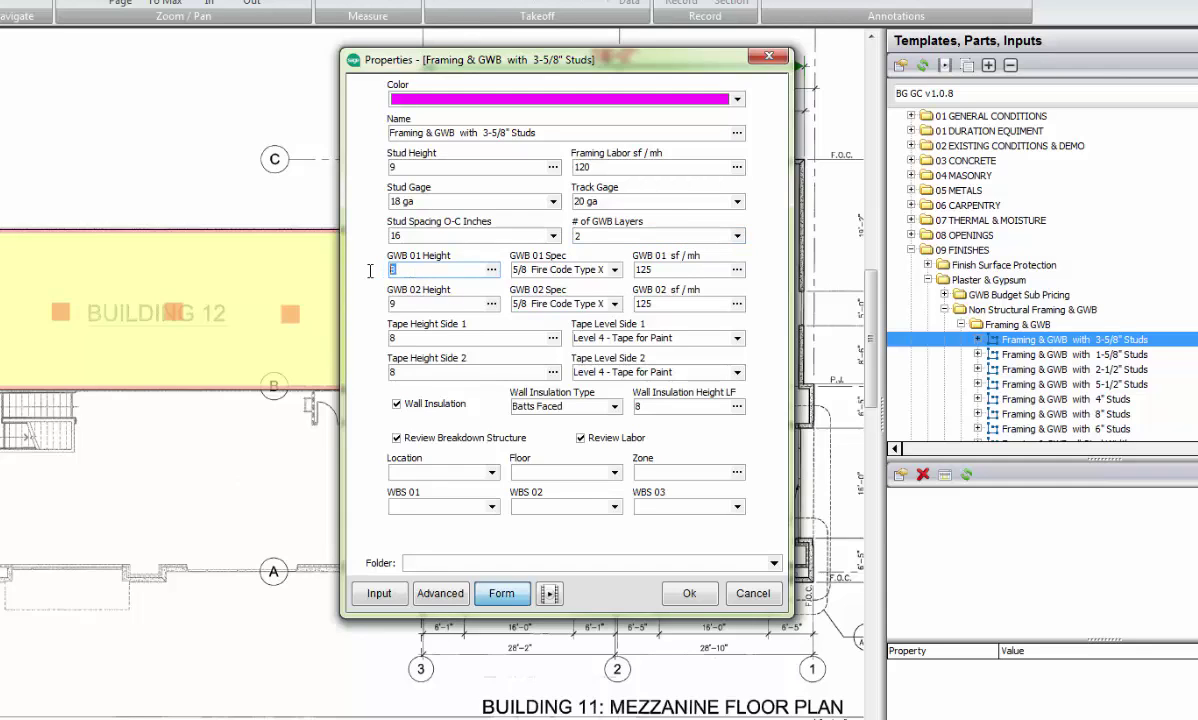
{"action": "type", "text": "9"}
Keep both GWB layers as 5/8 Fire Code Type X at 115 sf/mh, with Level 4 - Tape for Paint on side 1
{"action": "left_click", "coordinate": [615, 271]}
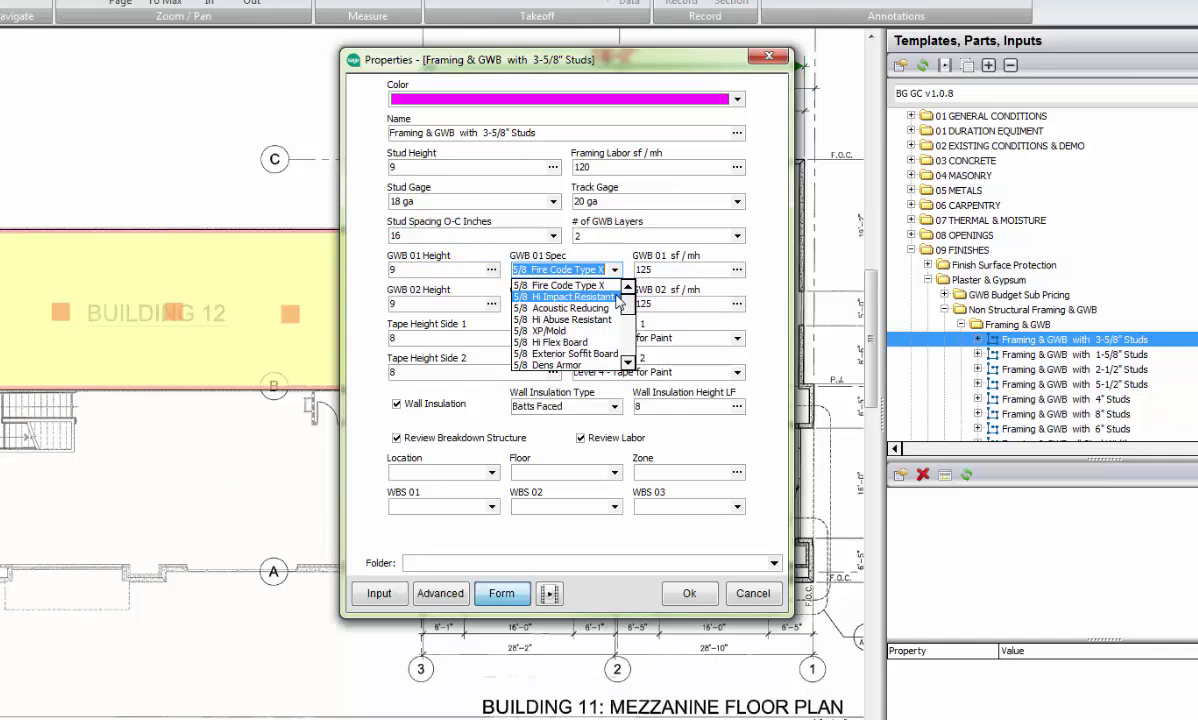
{"action": "left_click", "coordinate": [575, 286]}
{"action": "left_click", "coordinate": [612, 304]}
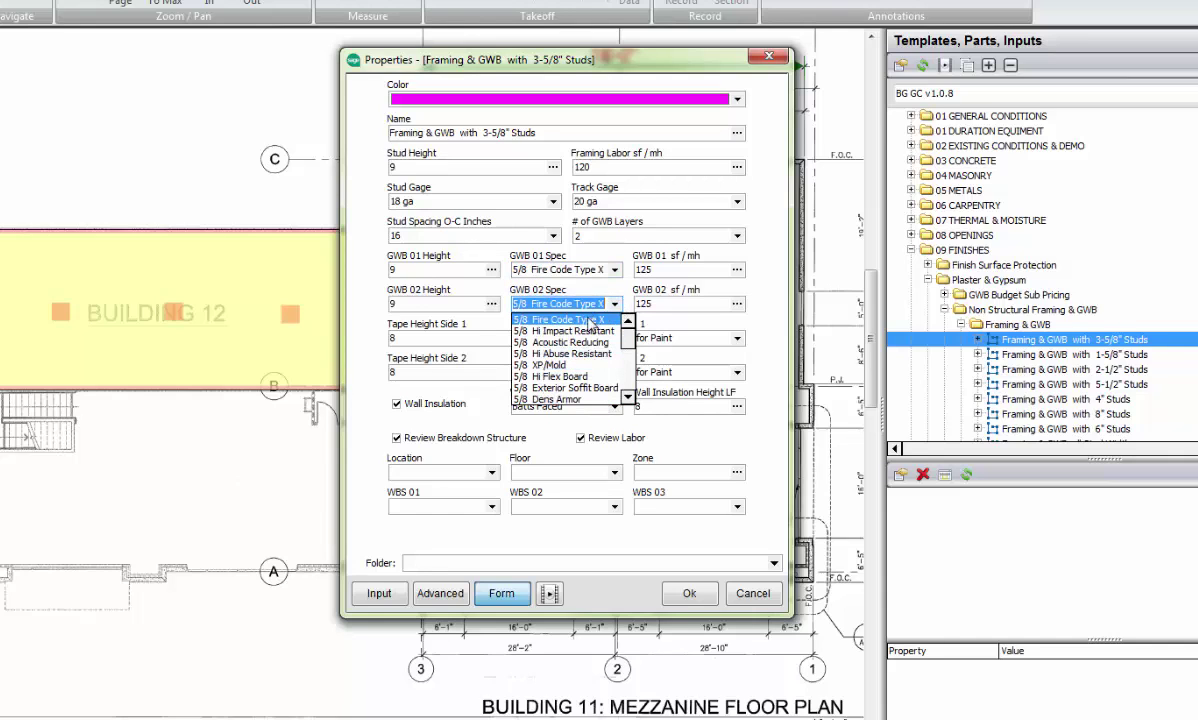
{"action": "left_click", "coordinate": [592, 320]}
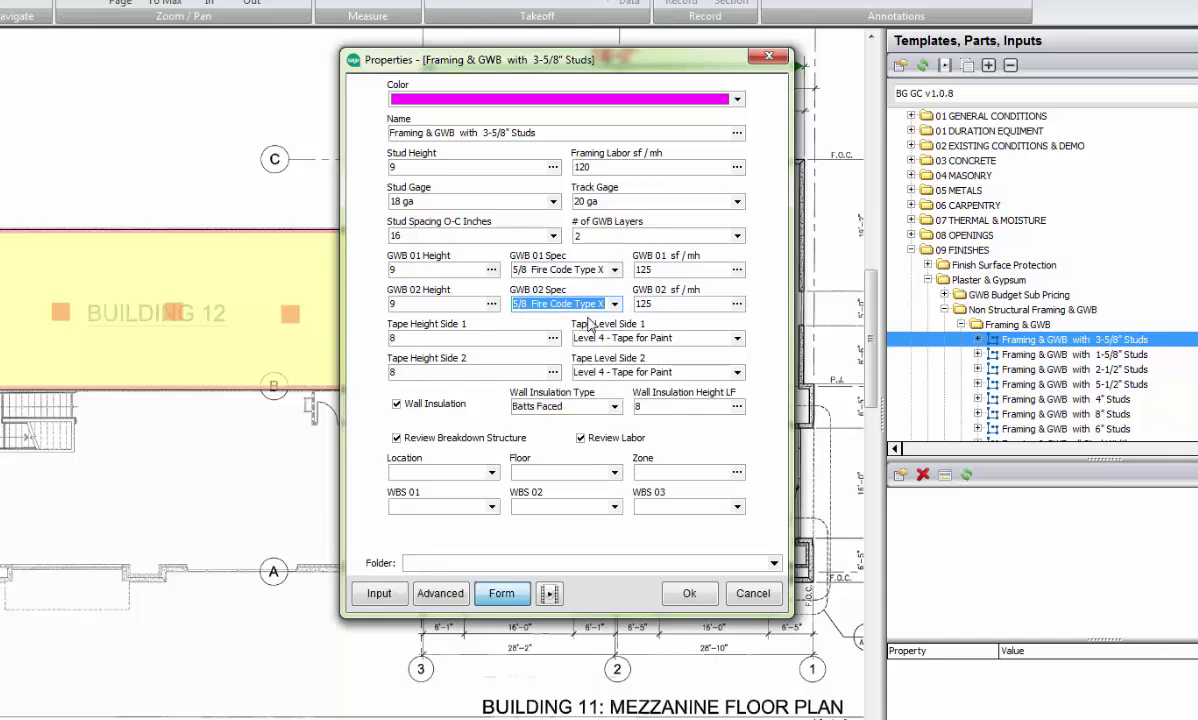
{"action": "left_click", "coordinate": [661, 270]}
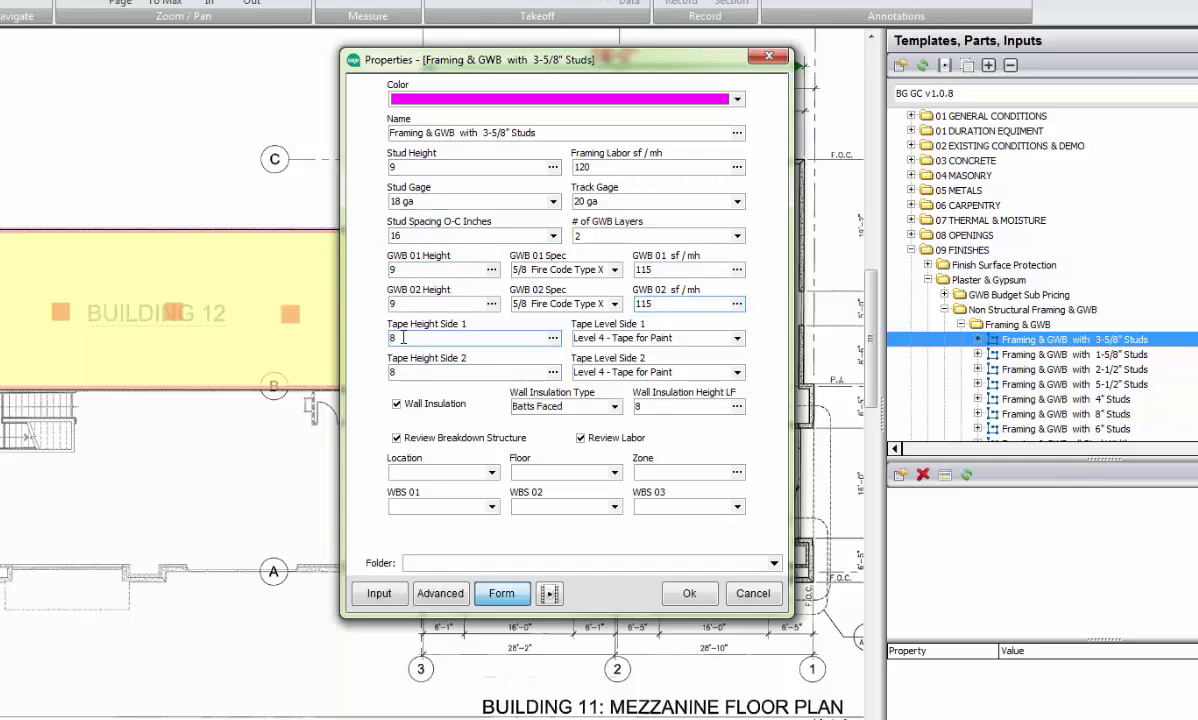
{"action": "left_click", "coordinate": [737, 340]}
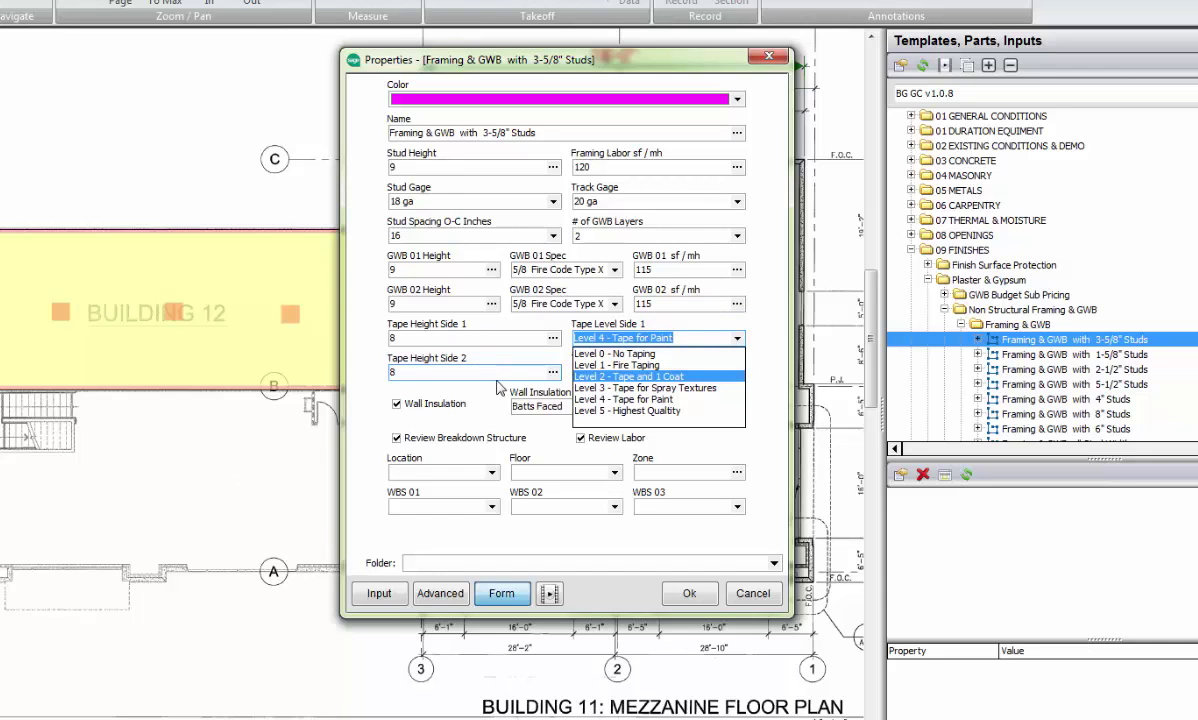
{"action": "left_click", "coordinate": [664, 401]}
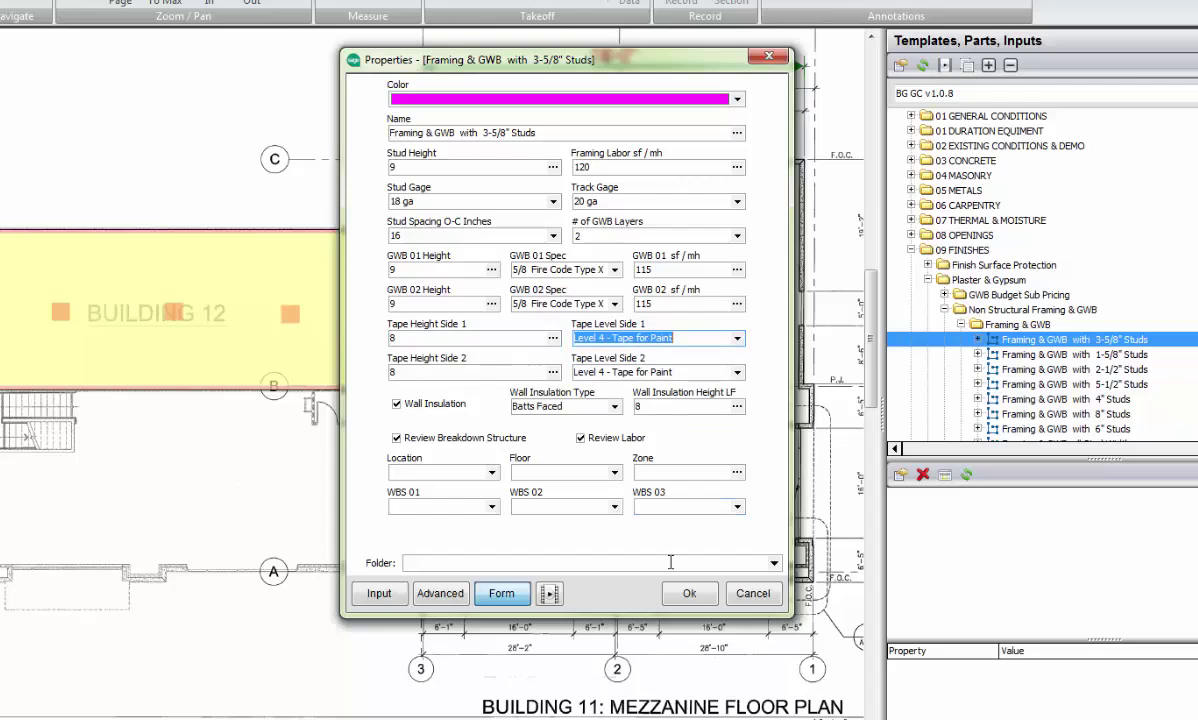
Accept the wall properties and draw an L-shaped partition about 15.9 lf long from the Building 12 slab's upper edge to grid line 3
{"action": "left_click", "coordinate": [686, 593]}
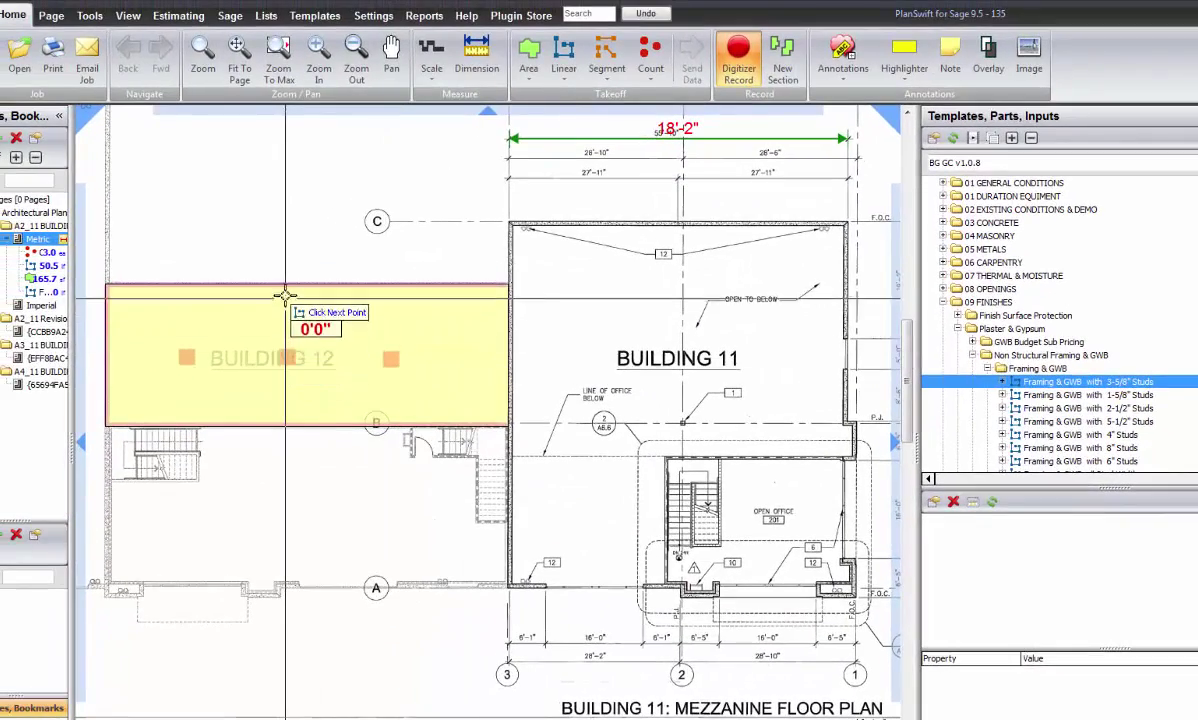
{"action": "left_click", "coordinate": [285, 360]}
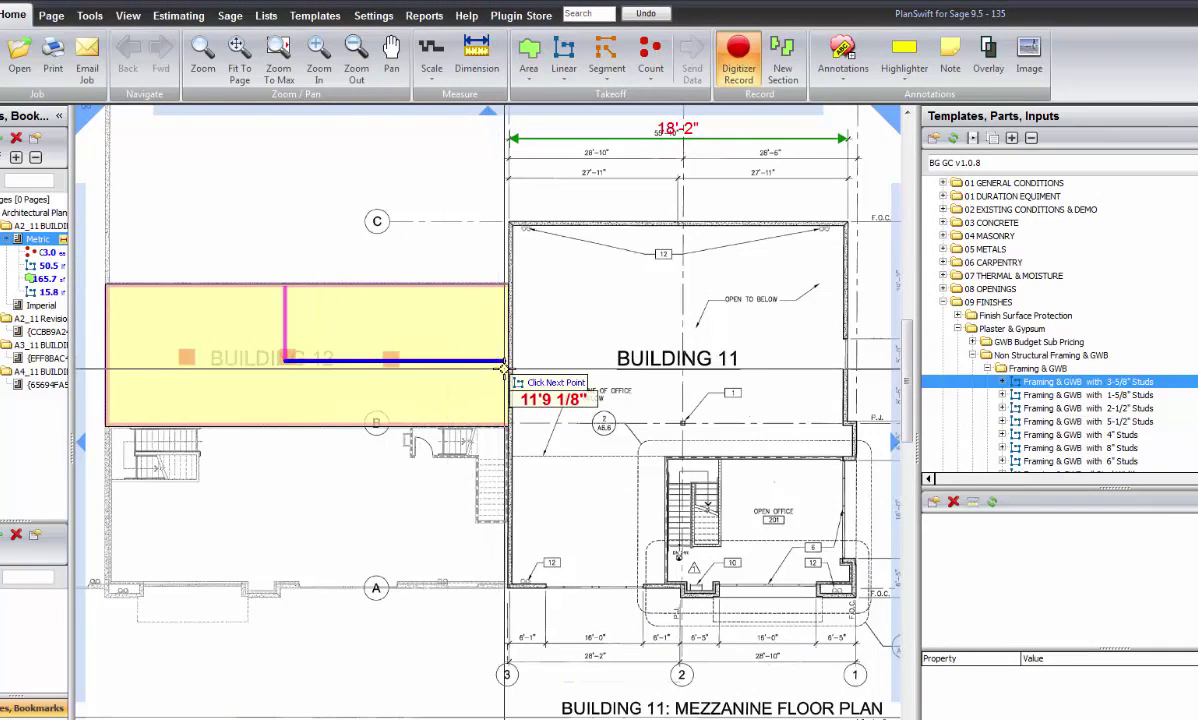
{"action": "double_click", "coordinate": [506, 364]}
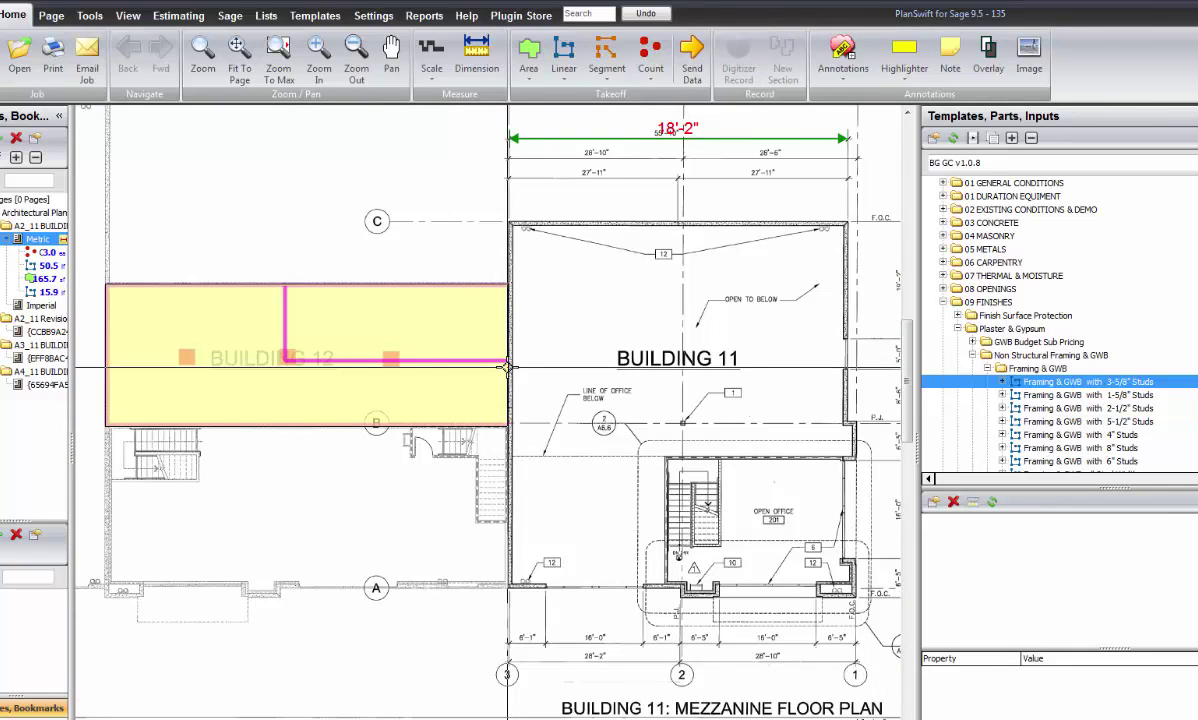
Switch to the estimating view and review the names and quantities of the footing, slab and framing takeoff items
{"action": "left_click", "coordinate": [192, 22]}
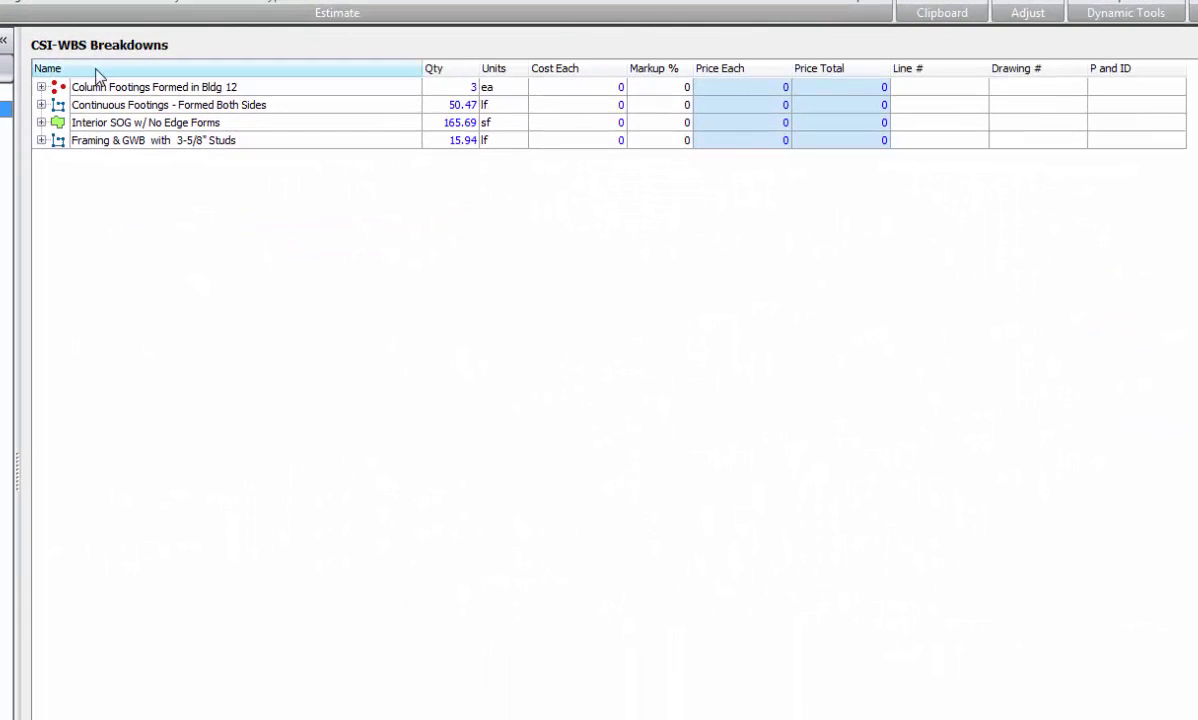
{"action": "left_click", "coordinate": [120, 128]}
{"action": "left_click", "coordinate": [110, 141]}
{"action": "left_click", "coordinate": [112, 104]}
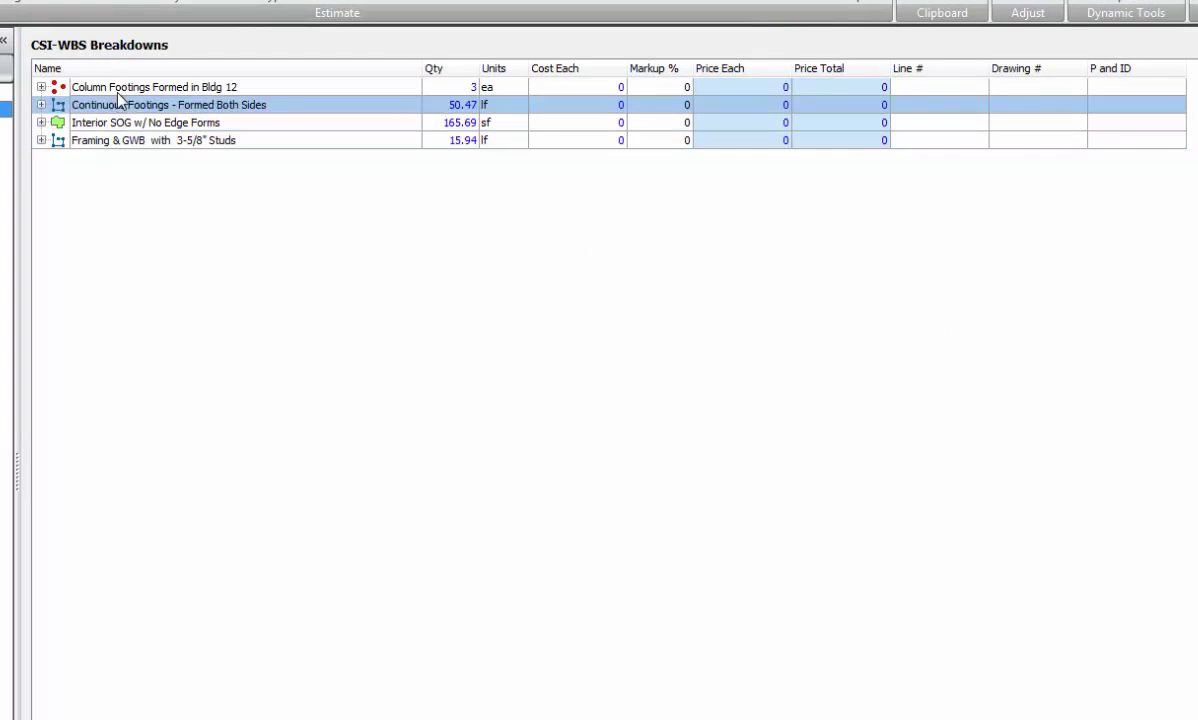
{"action": "left_click", "coordinate": [115, 87]}
{"action": "left_click", "coordinate": [118, 105]}
{"action": "left_click", "coordinate": [125, 141]}
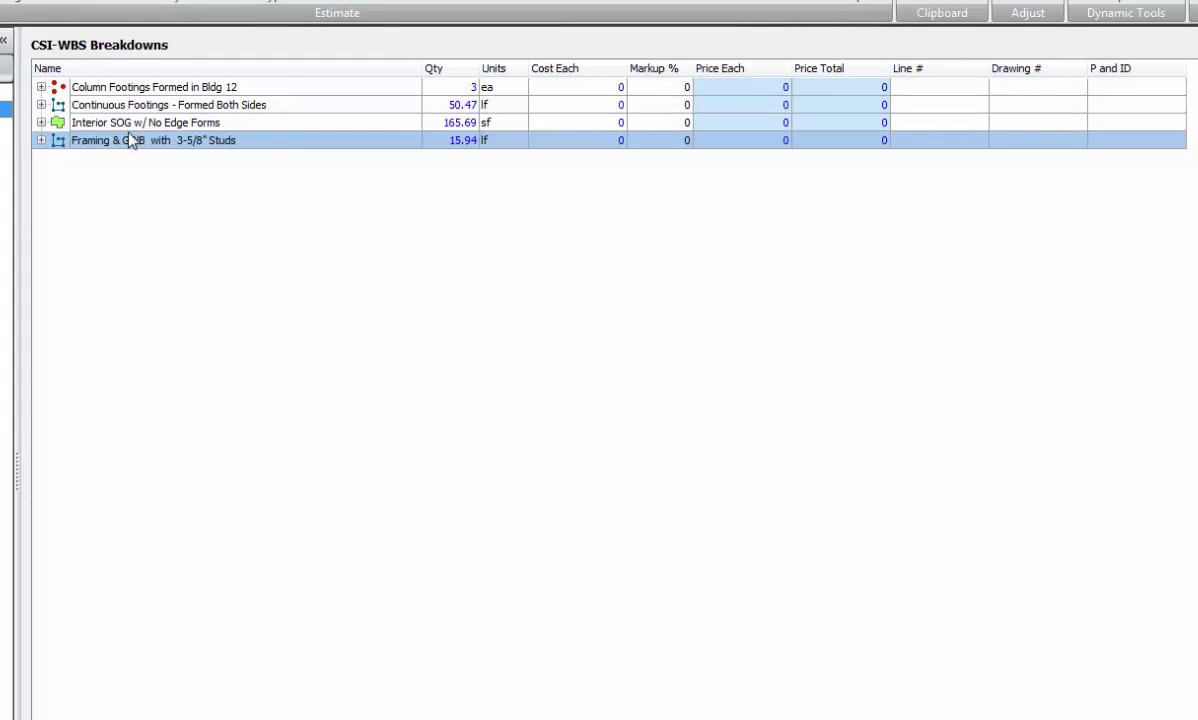
{"action": "left_click", "coordinate": [120, 104]}
{"action": "left_click", "coordinate": [414, 90]}
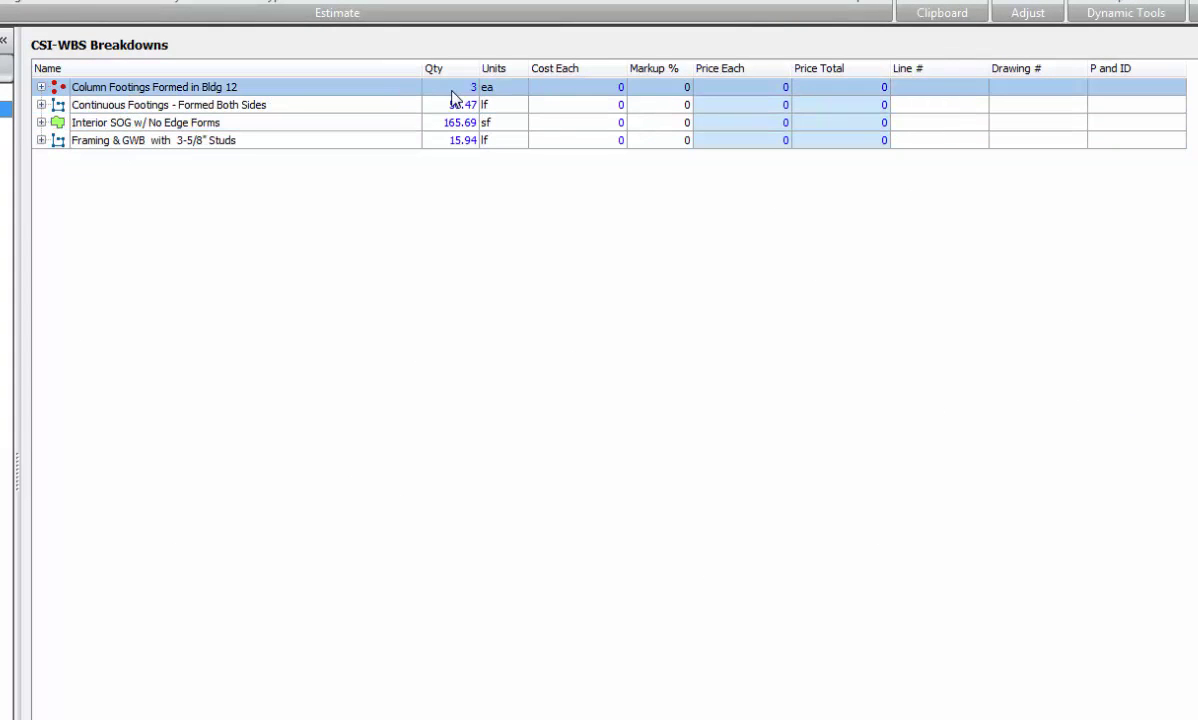
{"action": "left_click", "coordinate": [450, 104]}
{"action": "left_click", "coordinate": [452, 122]}
{"action": "left_click", "coordinate": [434, 140]}
{"action": "left_click", "coordinate": [432, 122]}
{"action": "left_click", "coordinate": [458, 90]}
{"action": "left_click", "coordinate": [219, 122]}
{"action": "left_click", "coordinate": [60, 104]}
{"action": "left_click", "coordinate": [46, 88]}
{"action": "left_click", "coordinate": [44, 105]}
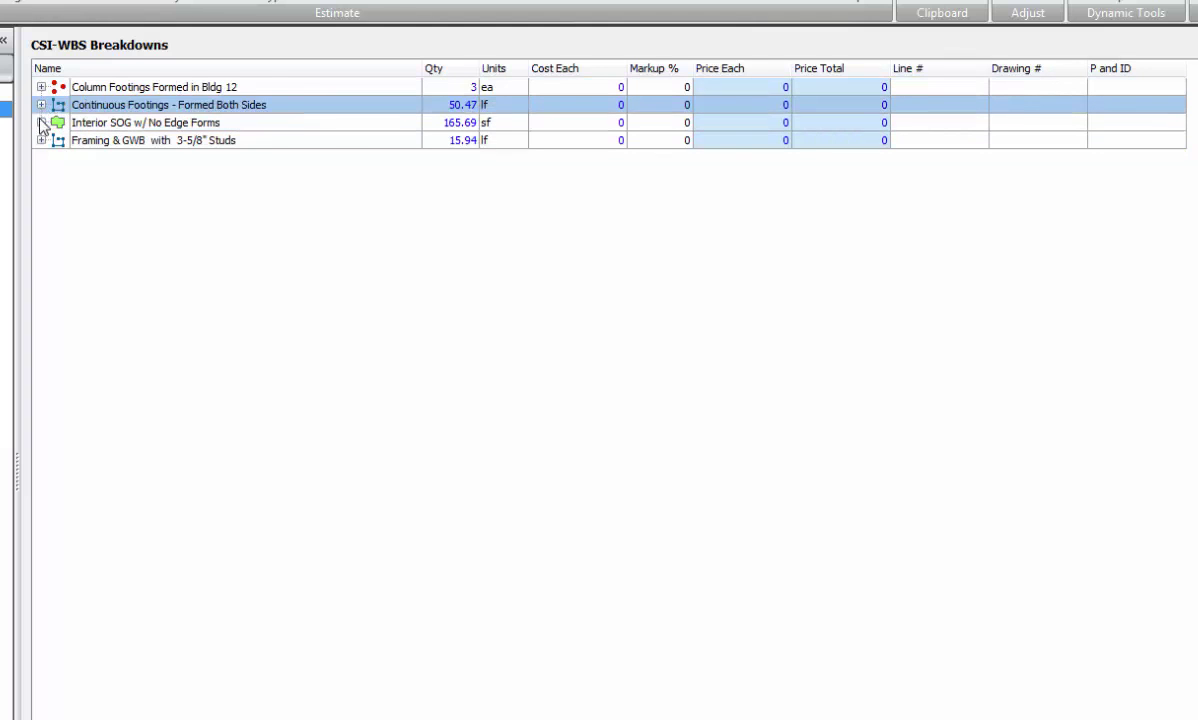
{"action": "left_click", "coordinate": [41, 122]}
{"action": "left_click", "coordinate": [45, 140]}
{"action": "left_click", "coordinate": [43, 122]}
{"action": "left_click", "coordinate": [41, 100]}
{"action": "left_click", "coordinate": [138, 89]}
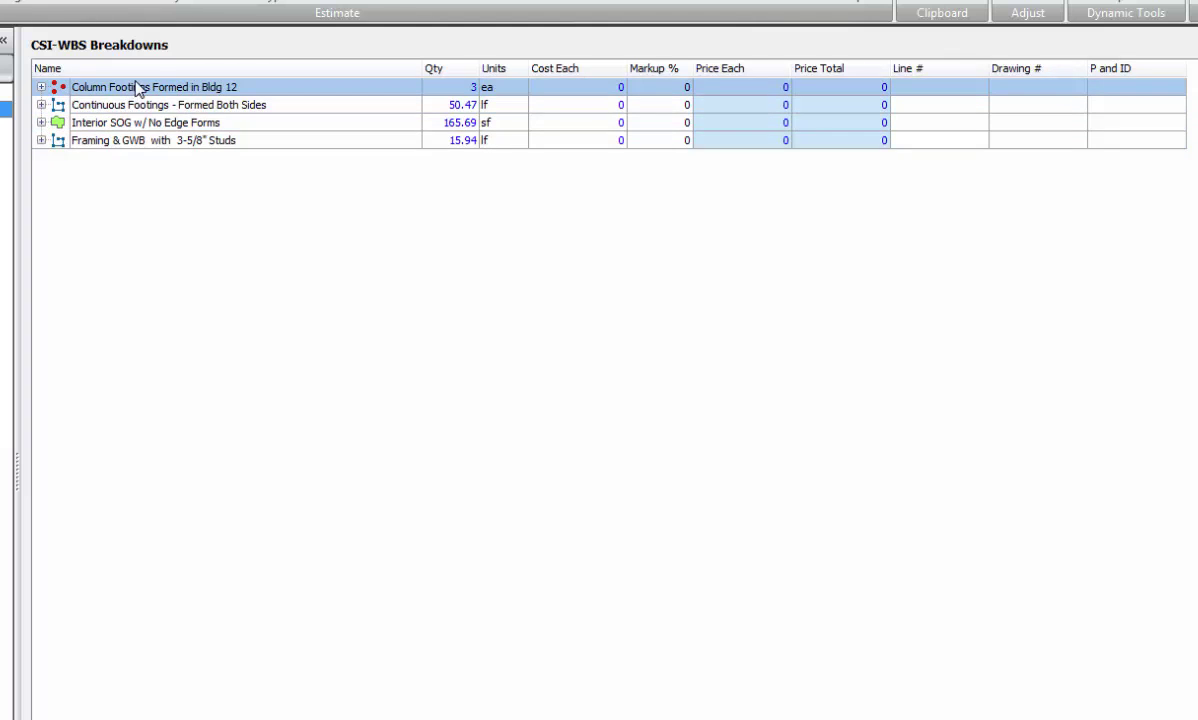
{"action": "left_click", "coordinate": [160, 104]}
{"action": "left_click", "coordinate": [141, 89]}
{"action": "left_click", "coordinate": [64, 105]}
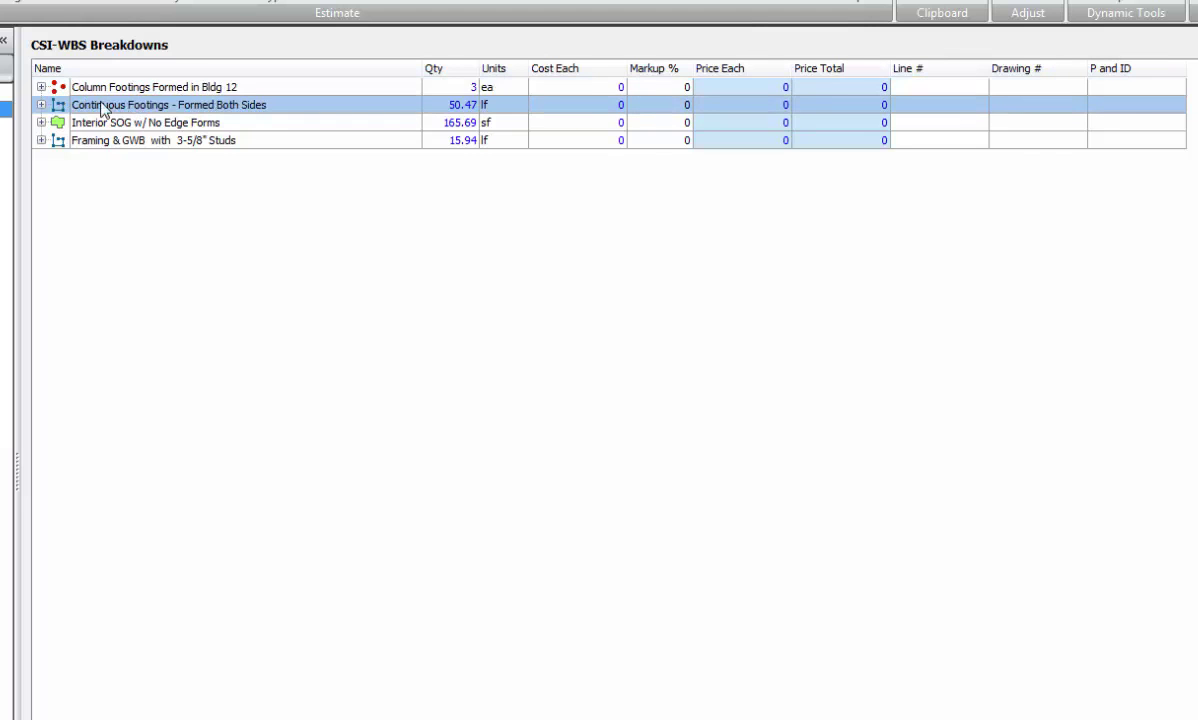
Expand Column Footings Formed in Bldg 12 and examine the quantity and cost of its 3000 PSI concrete part
{"action": "left_click", "coordinate": [45, 92]}
{"action": "left_click", "coordinate": [41, 87]}
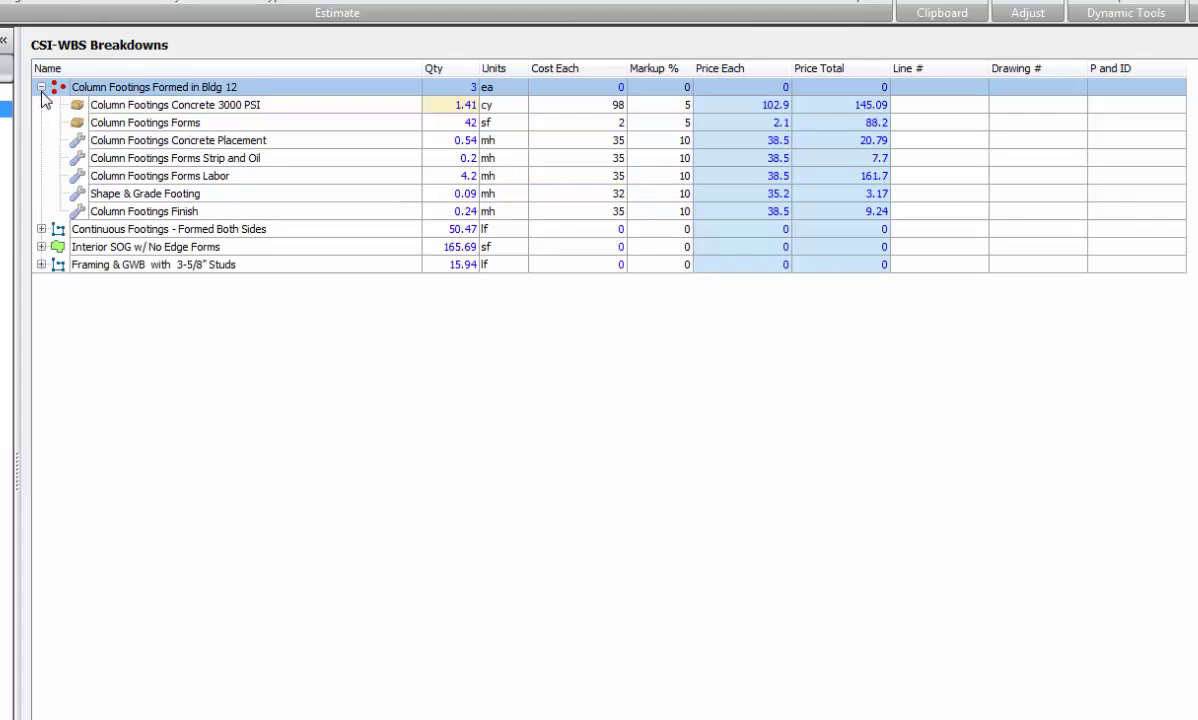
{"action": "left_click", "coordinate": [186, 105]}
{"action": "left_click_drag", "start_coordinate": [193, 107], "coordinate": [297, 112]}
{"action": "left_click", "coordinate": [297, 112]}
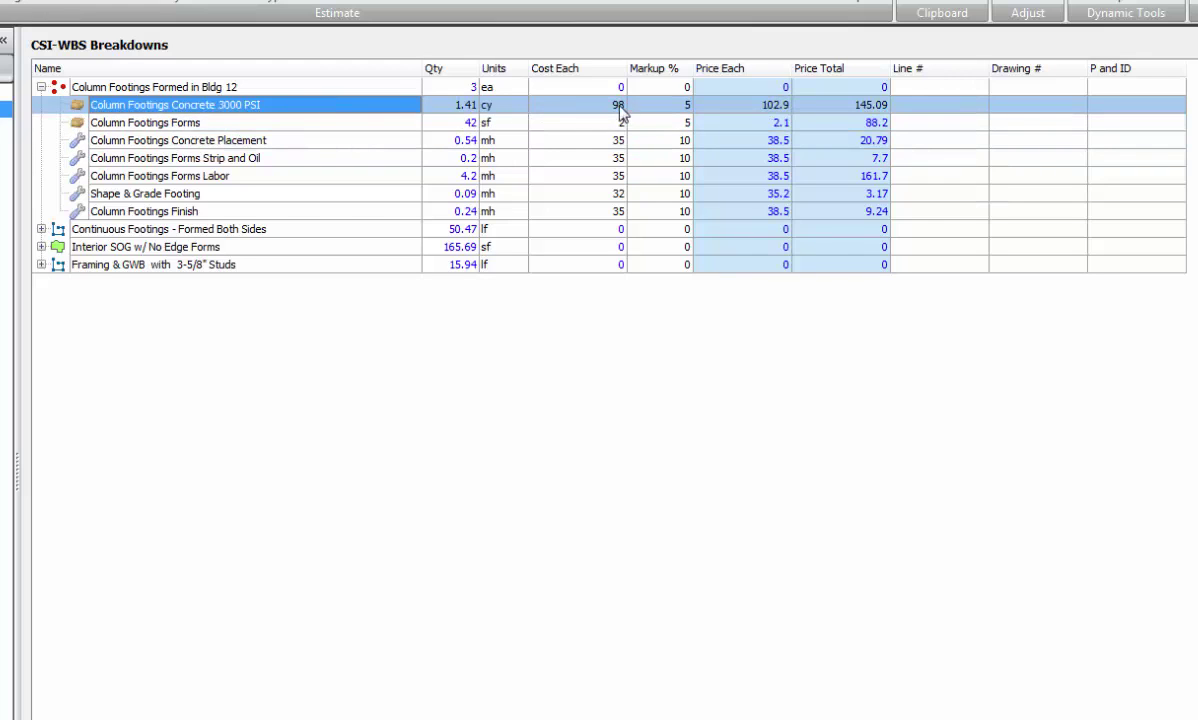
Open the properties of the Column Footings Forms part and review its quantity, cost, footing dimensions and breakdown structure
{"action": "left_click_drag", "start_coordinate": [620, 110], "coordinate": [224, 131]}
{"action": "left_click", "coordinate": [224, 128]}
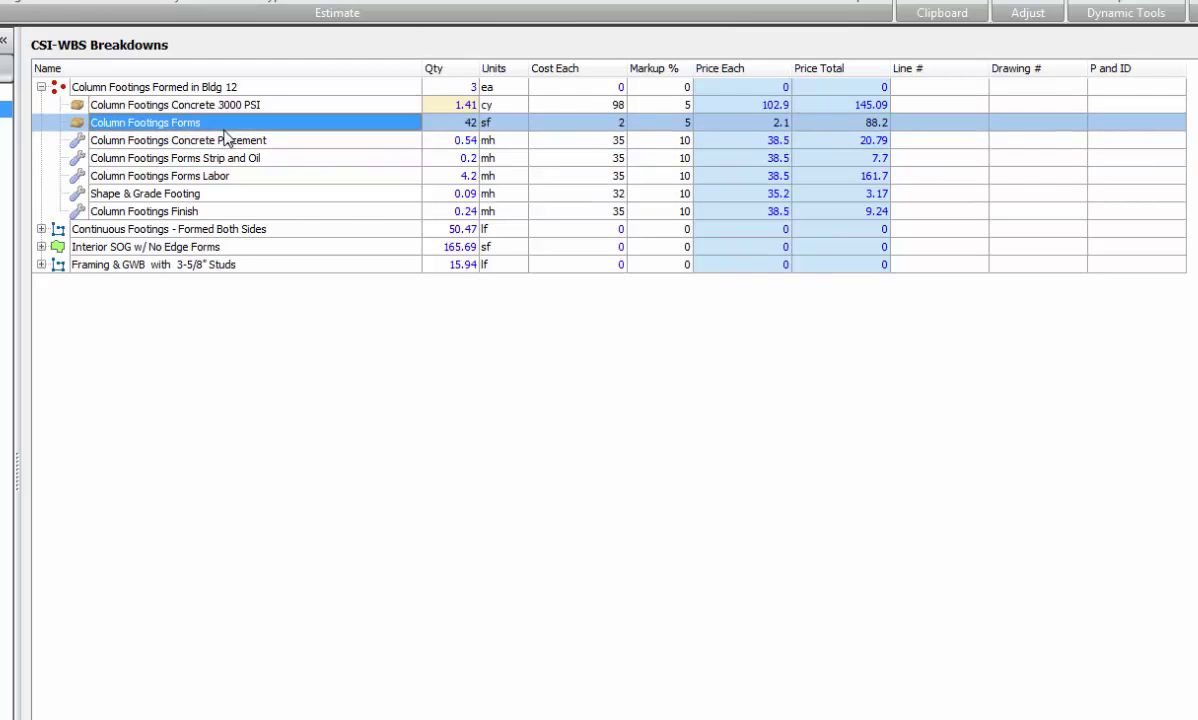
{"action": "right_click", "coordinate": [224, 132]}
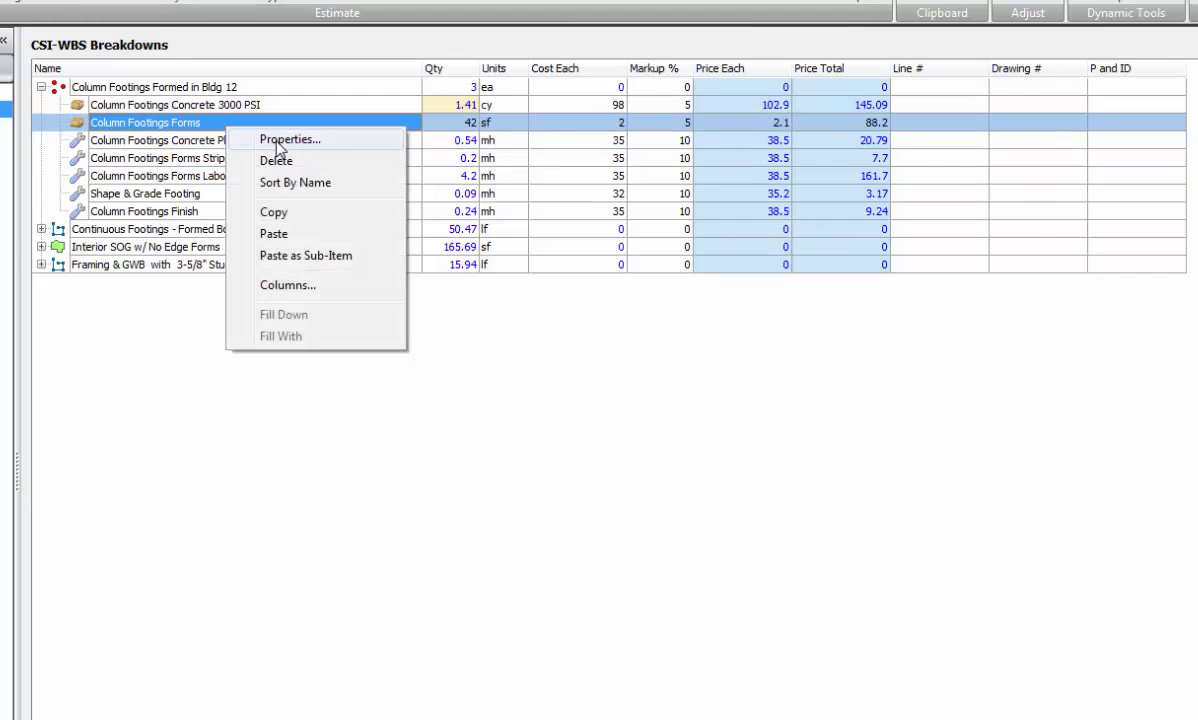
{"action": "left_click", "coordinate": [265, 136]}
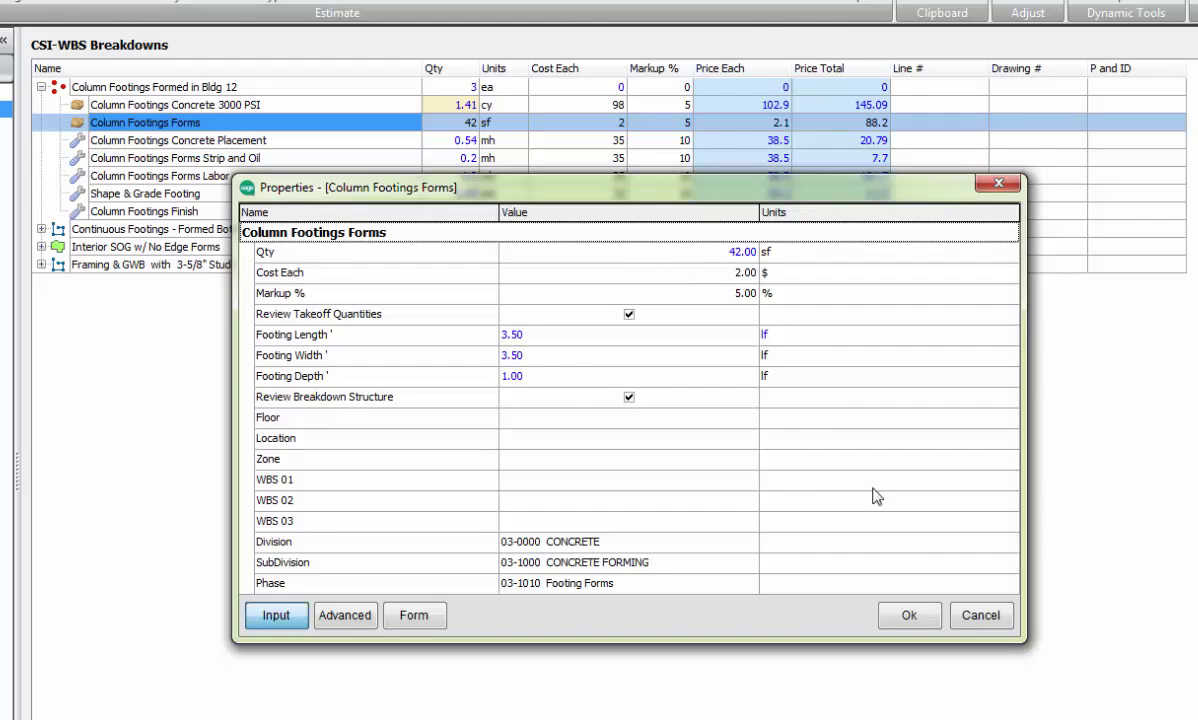
{"action": "left_click", "coordinate": [909, 615]}
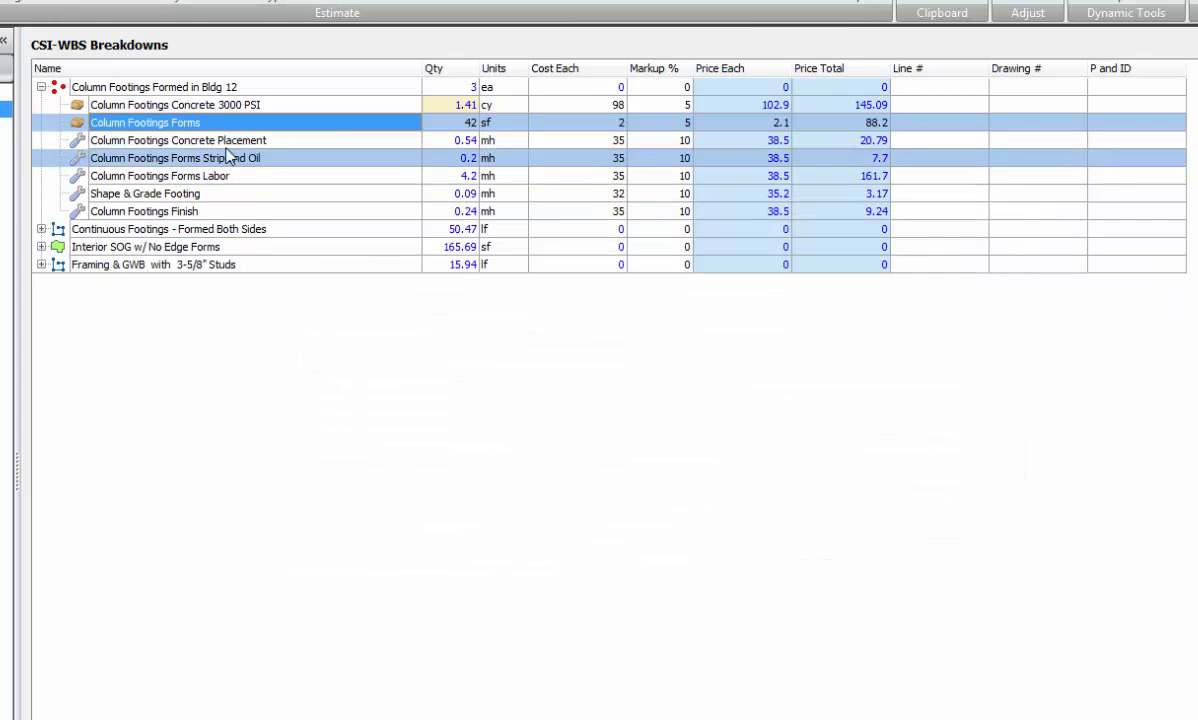
Set CY per MH for Placement to 3 in the properties of Column Footings Concrete Placement
{"action": "left_click", "coordinate": [212, 143]}
{"action": "right_click", "coordinate": [212, 143]}
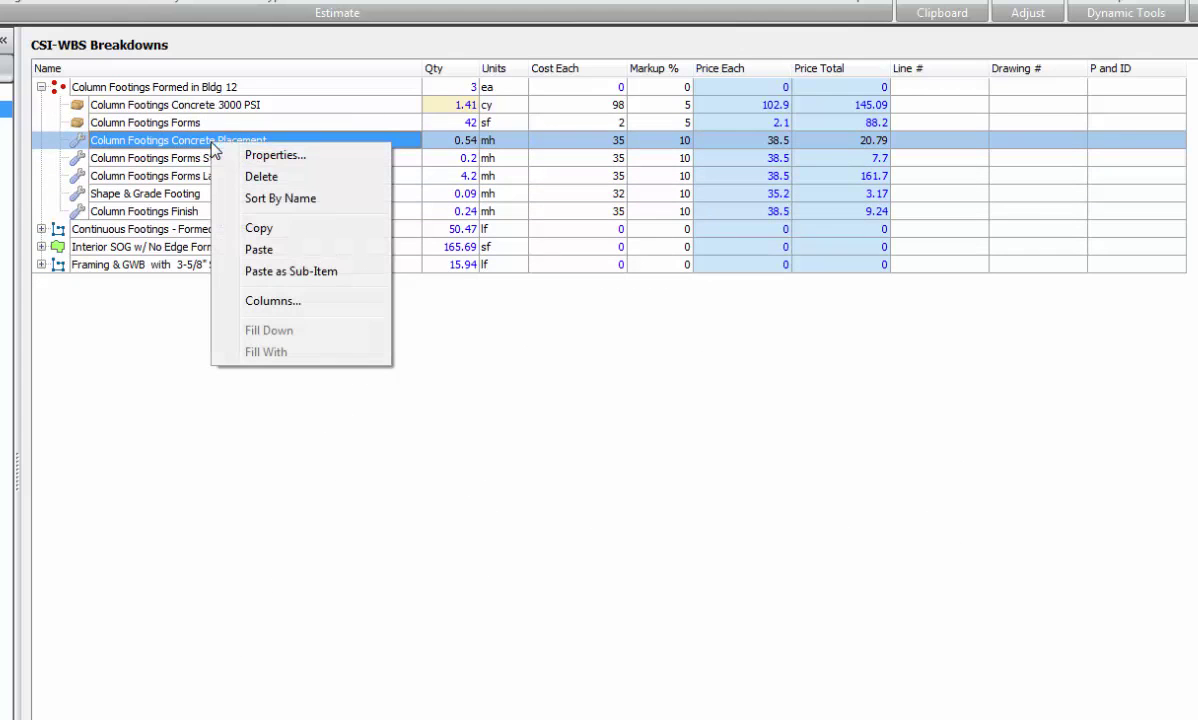
{"action": "left_click", "coordinate": [243, 153]}
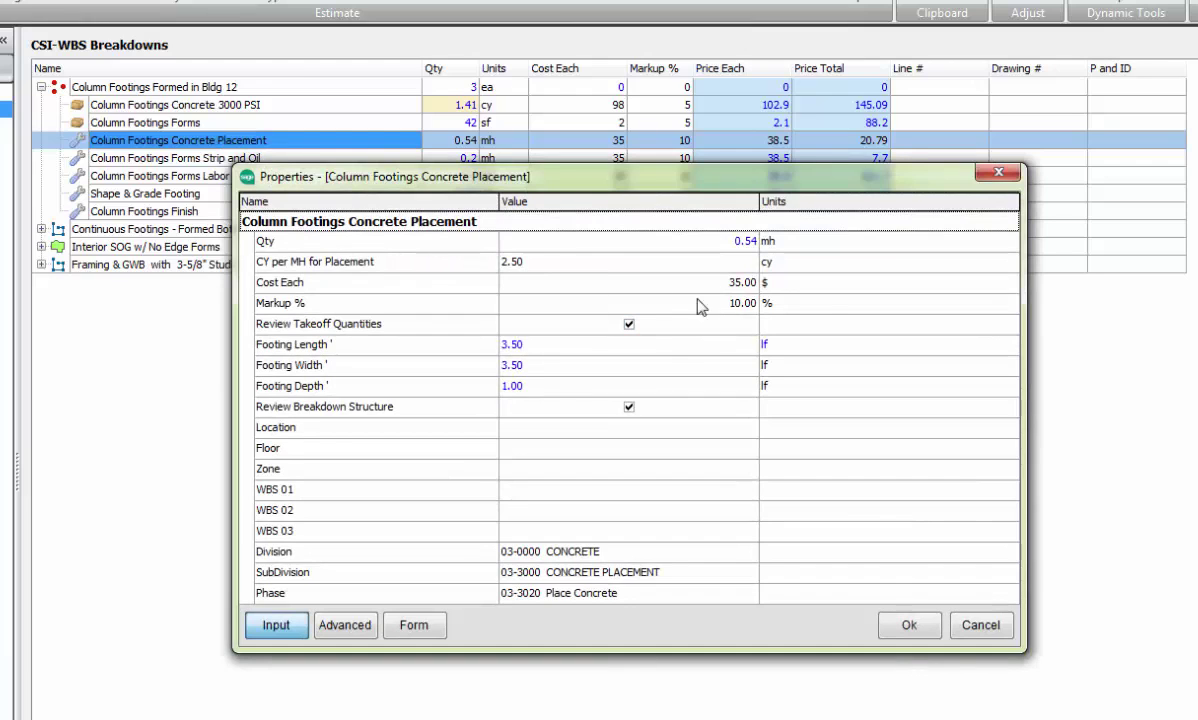
{"action": "left_click", "coordinate": [551, 266]}
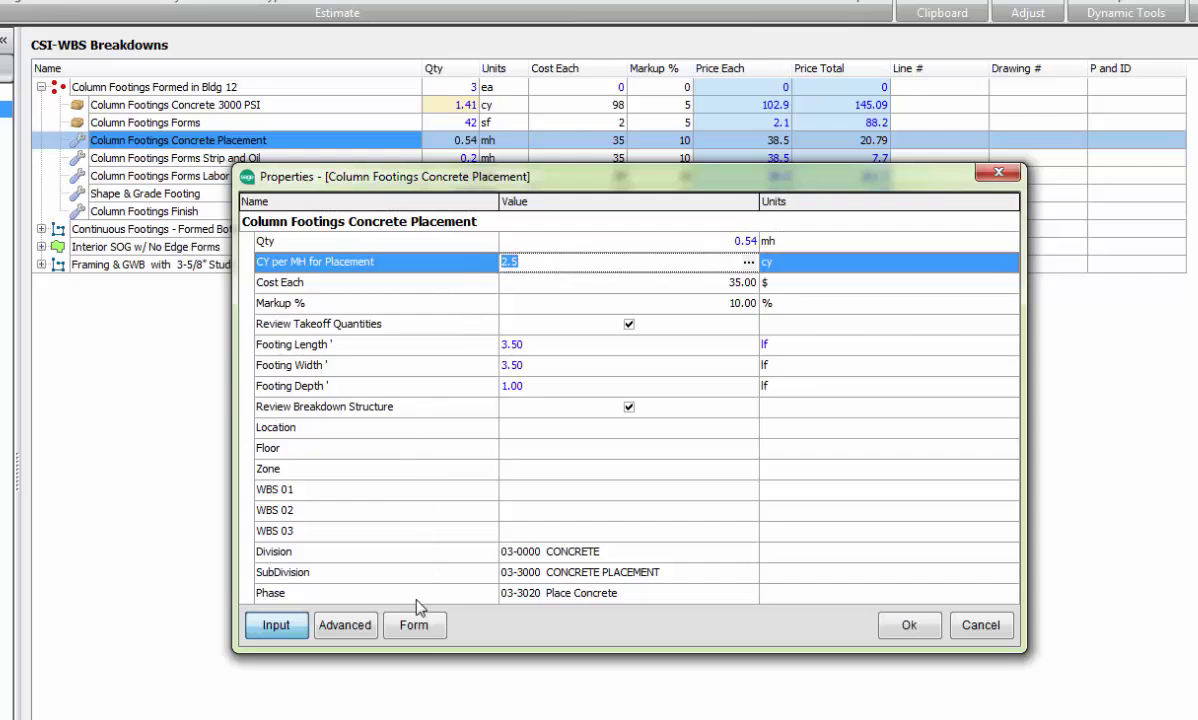
{"action": "left_click", "coordinate": [411, 630]}
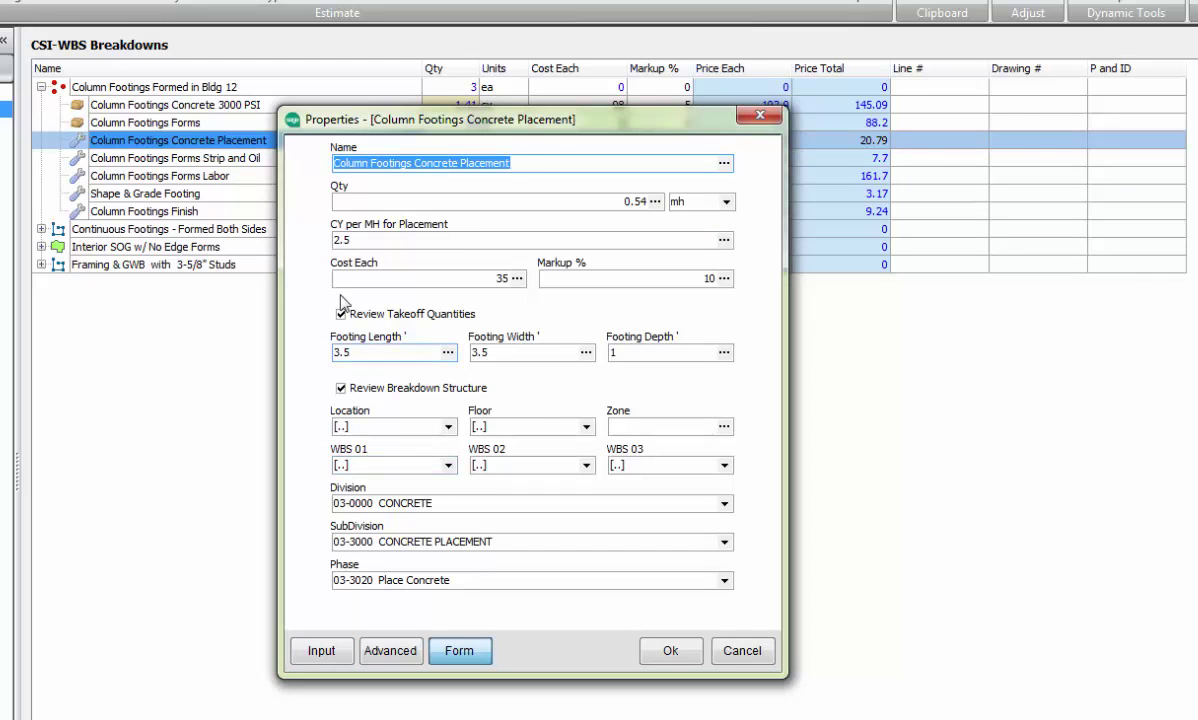
{"action": "left_click", "coordinate": [352, 240]}
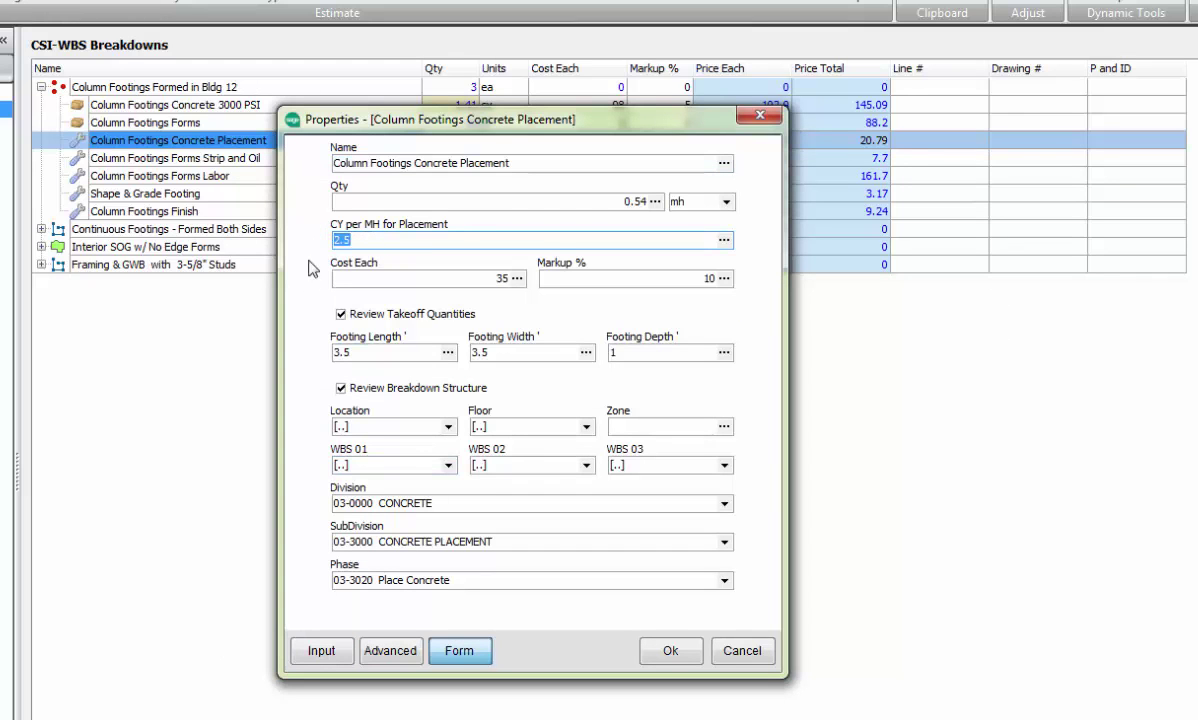
{"action": "type", "text": "3"}
{"action": "left_click_drag", "start_coordinate": [648, 128], "coordinate": [636, 177]}
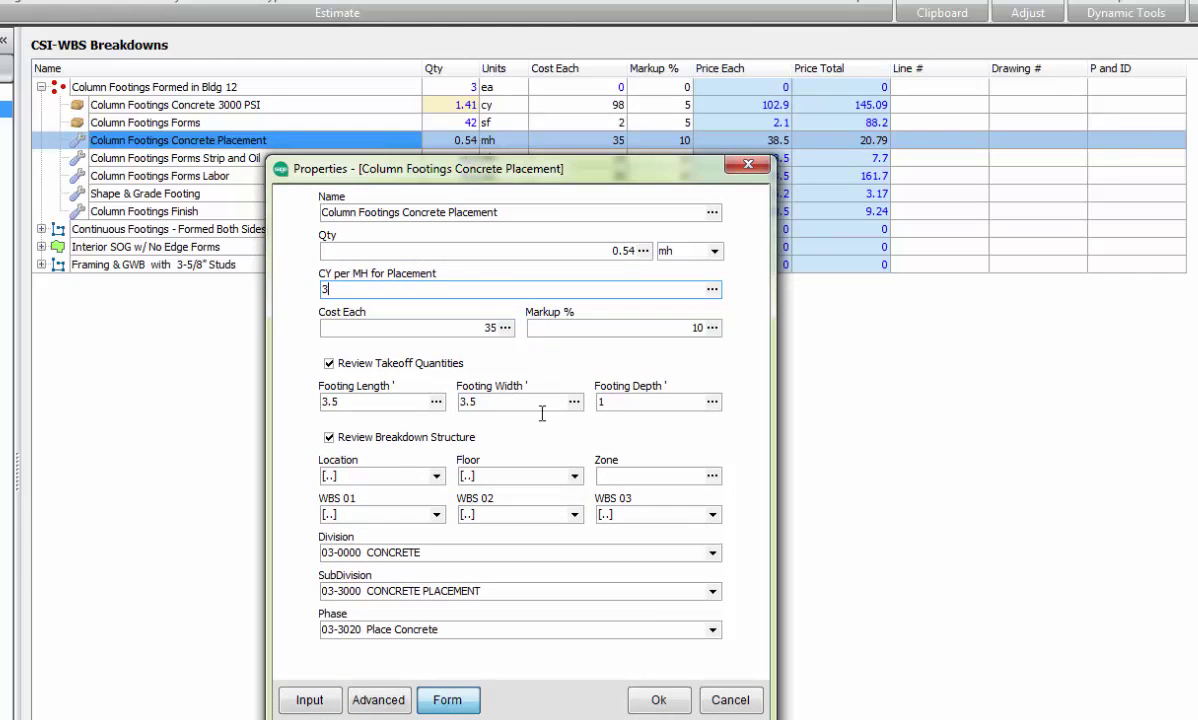
{"action": "left_click", "coordinate": [659, 700]}
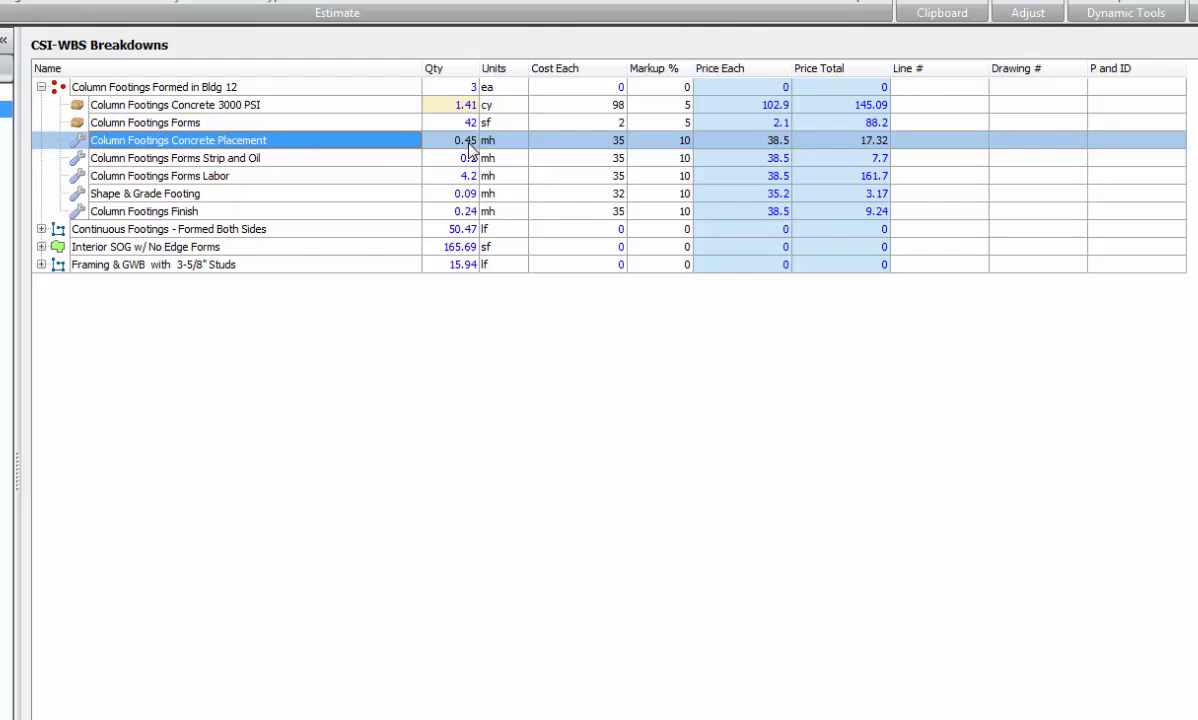
Review the remaining column footing labor parts, from Forms Strip and Oil through Column Footings Finish
{"action": "left_click", "coordinate": [387, 157]}
{"action": "left_click", "coordinate": [367, 178]}
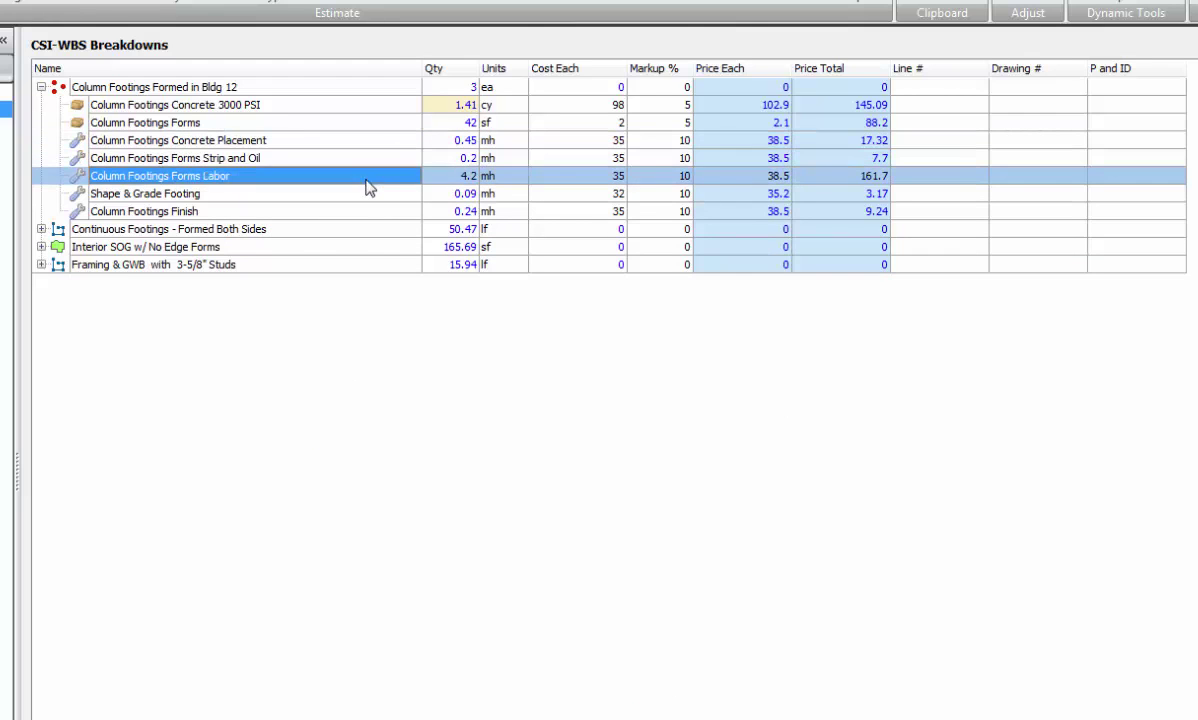
{"action": "left_click", "coordinate": [360, 195]}
{"action": "left_click", "coordinate": [352, 213]}
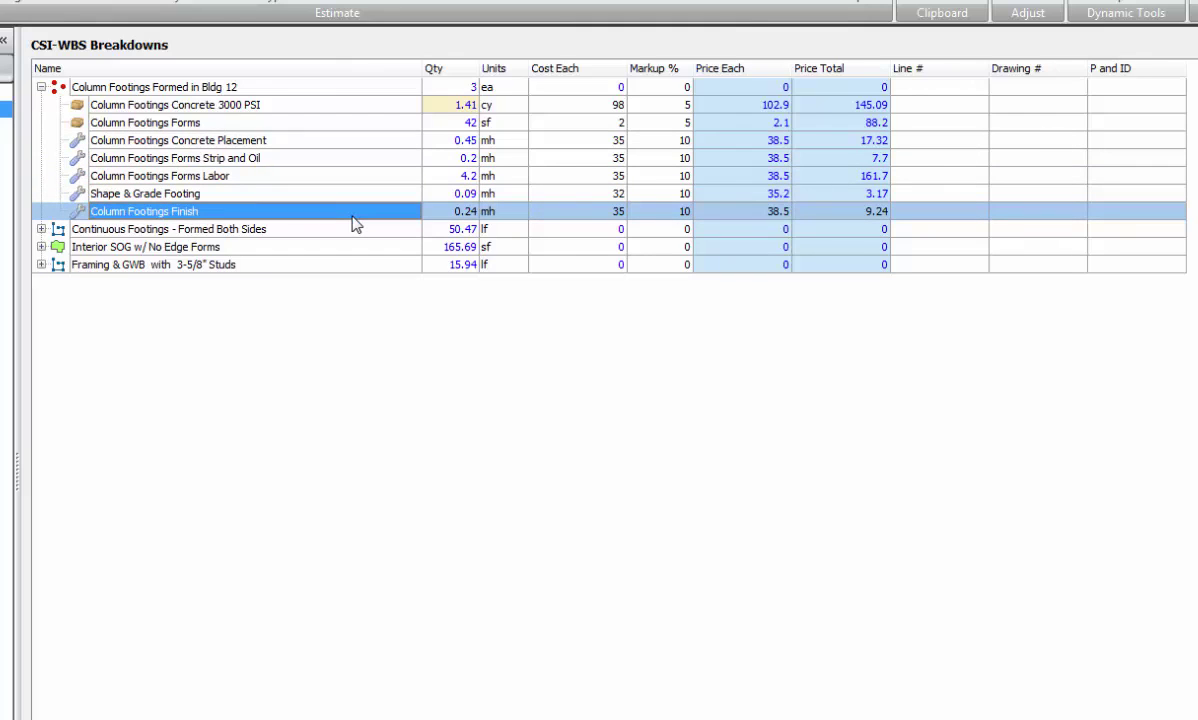
Collapse Column Footings Formed in Bldg 12 and expand Continuous Footings - Formed Both Sides to examine its parts and costs
{"action": "left_click", "coordinate": [41, 87]}
{"action": "left_click", "coordinate": [43, 105]}
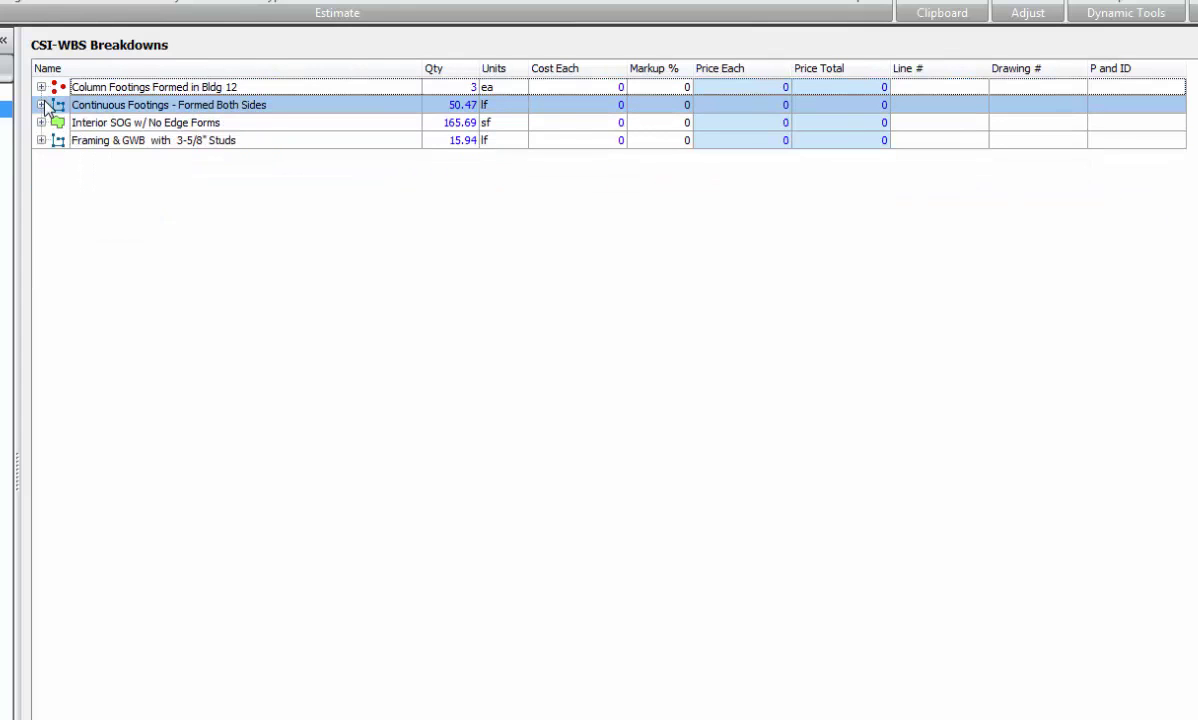
{"action": "left_click", "coordinate": [41, 105]}
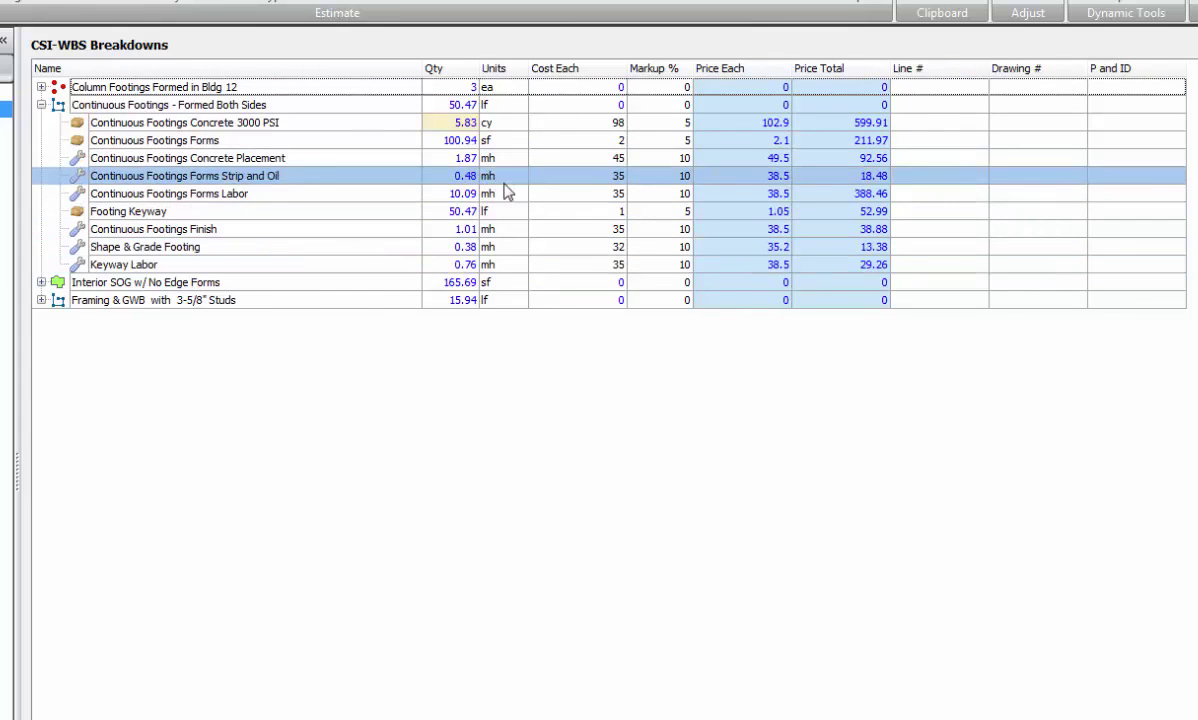
Increase the SF per MH Finish production rate in the properties of Continuous Footings Finish
{"action": "right_click", "coordinate": [228, 236]}
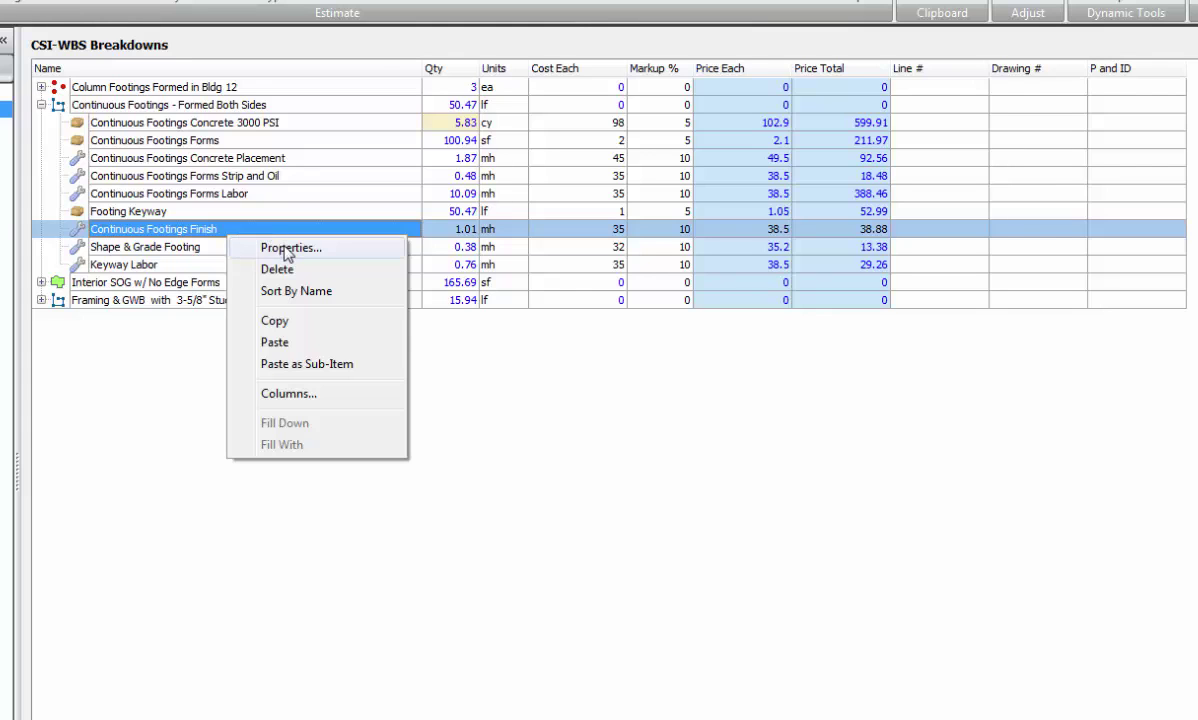
{"action": "left_click", "coordinate": [289, 248]}
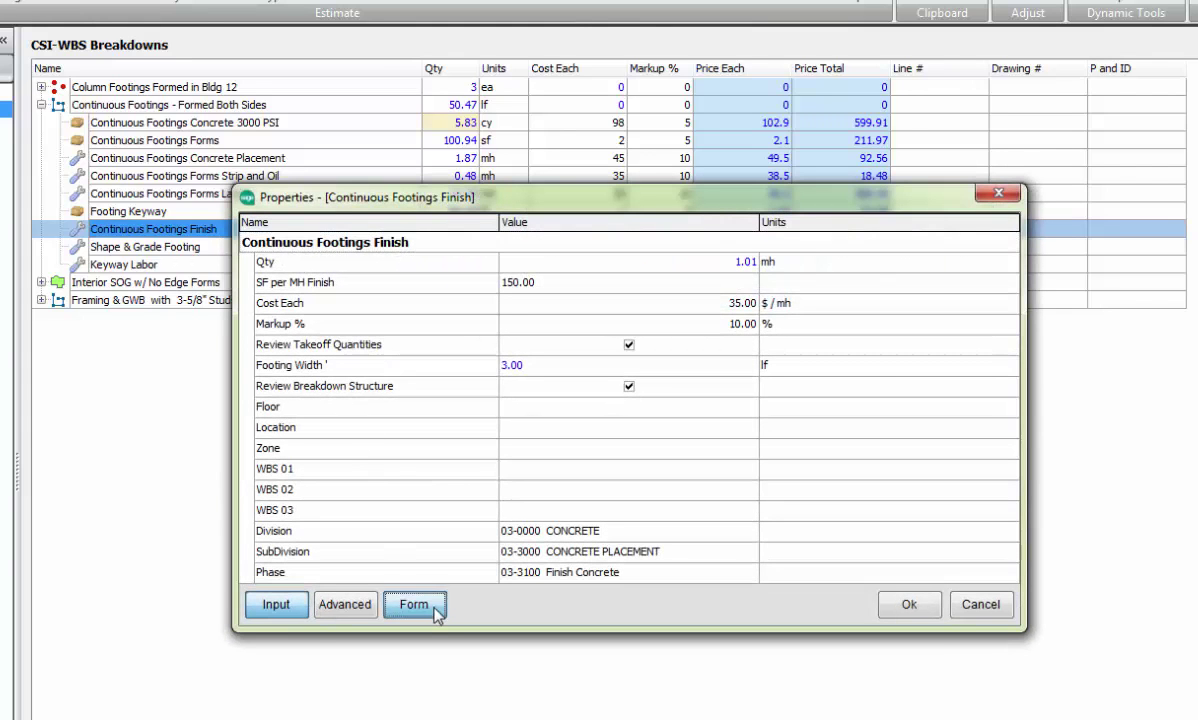
{"action": "left_click", "coordinate": [414, 605]}
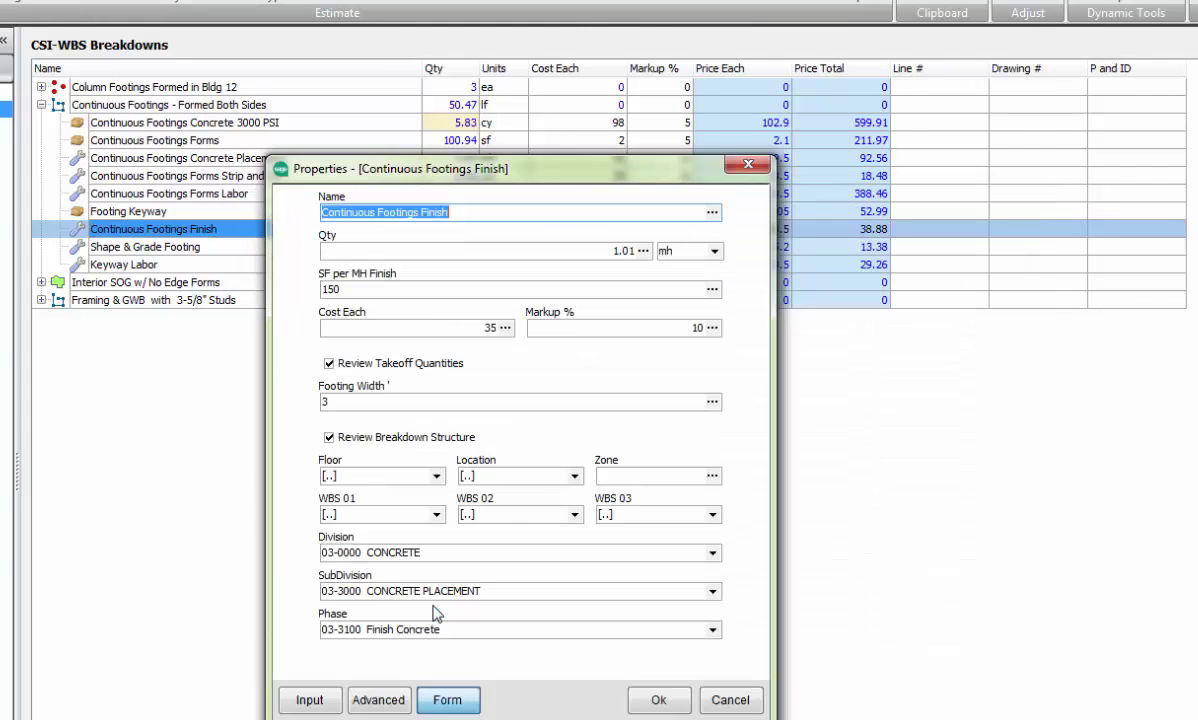
{"action": "left_click", "coordinate": [363, 288]}
{"action": "type", "text": "17"}
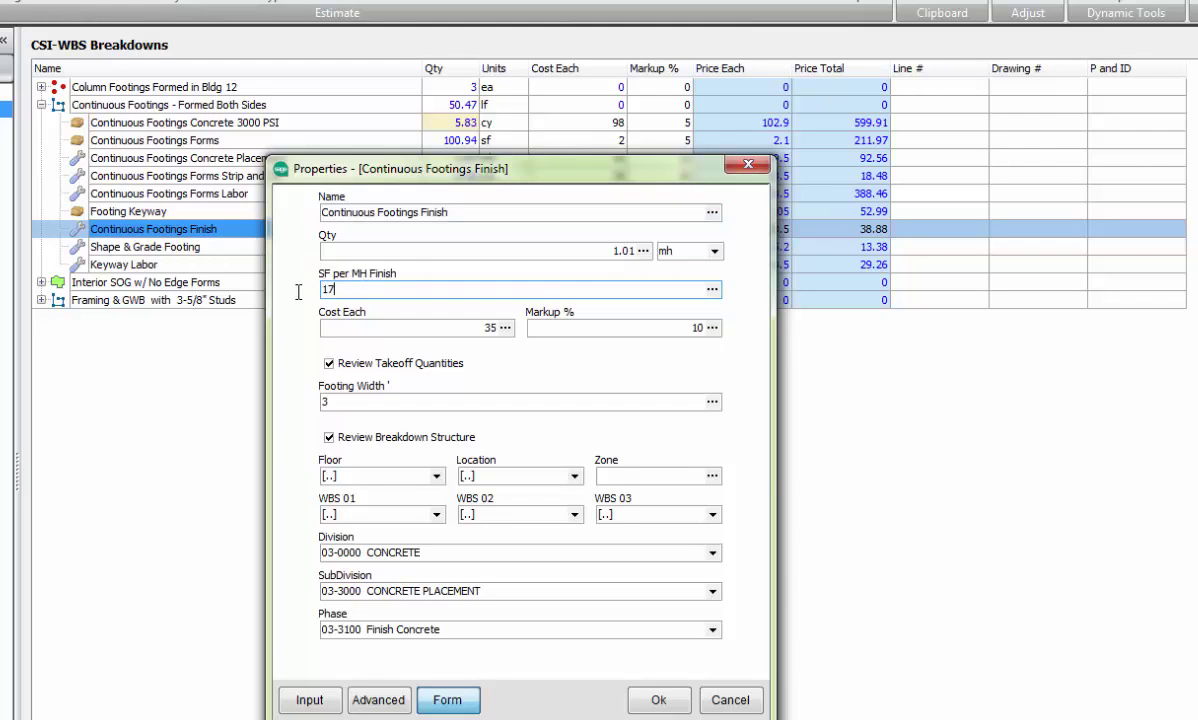
{"action": "left_click", "coordinate": [655, 700]}
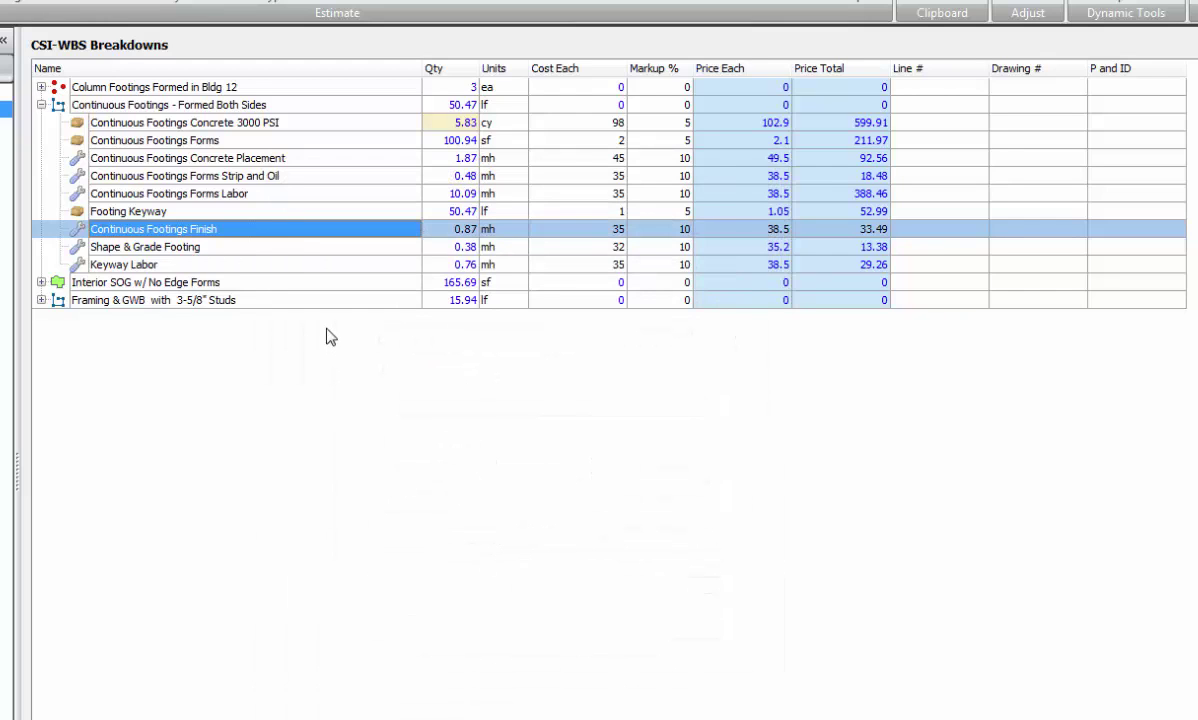
Collapse the continuous footings and expand Interior SOG w/ No Edge Forms to review its material and labor parts
{"action": "left_click", "coordinate": [41, 104]}
{"action": "left_click", "coordinate": [41, 122]}
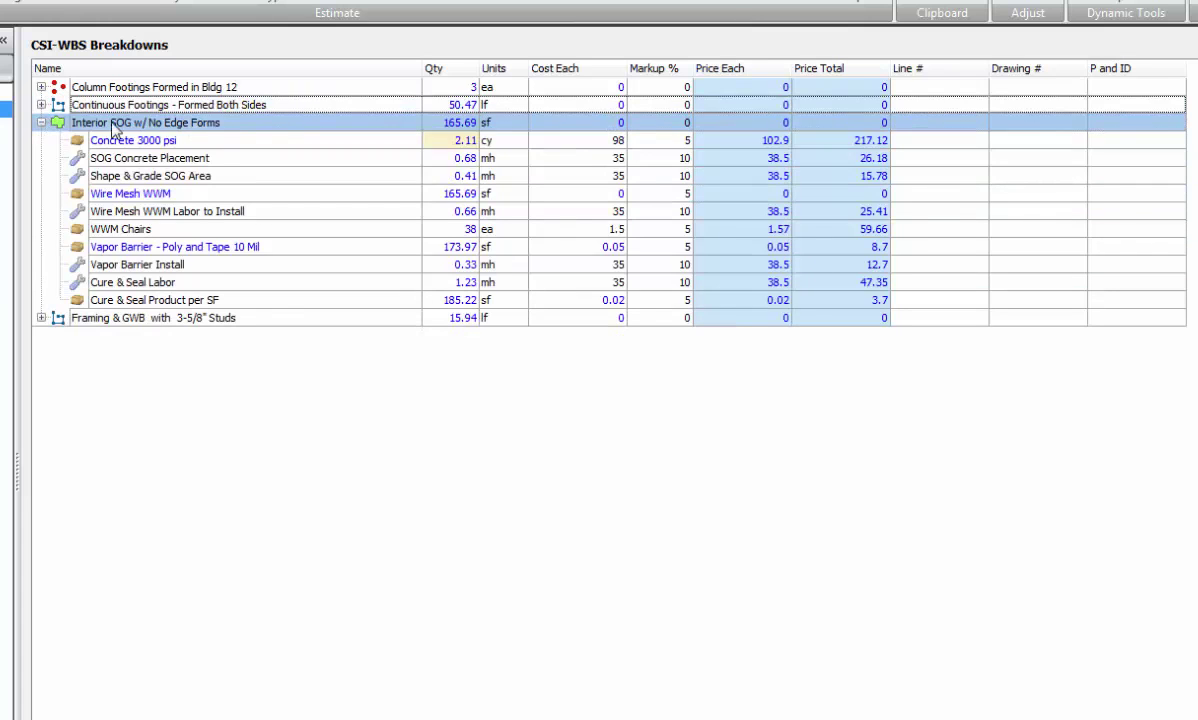
{"action": "left_click", "coordinate": [180, 158]}
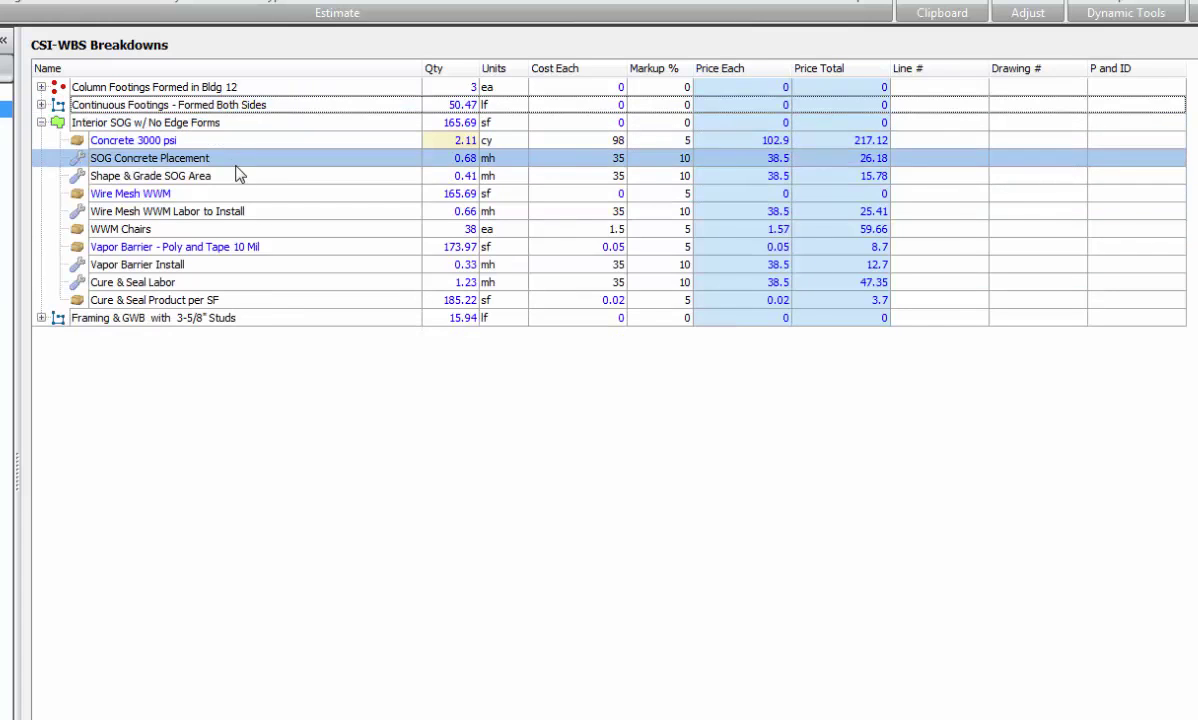
Examine the parts of Framing & GWB with 3-5/8" Studs in place of the slab's, leaving every takeoff item collapsed
{"action": "left_click", "coordinate": [41, 122]}
{"action": "left_click", "coordinate": [41, 140]}
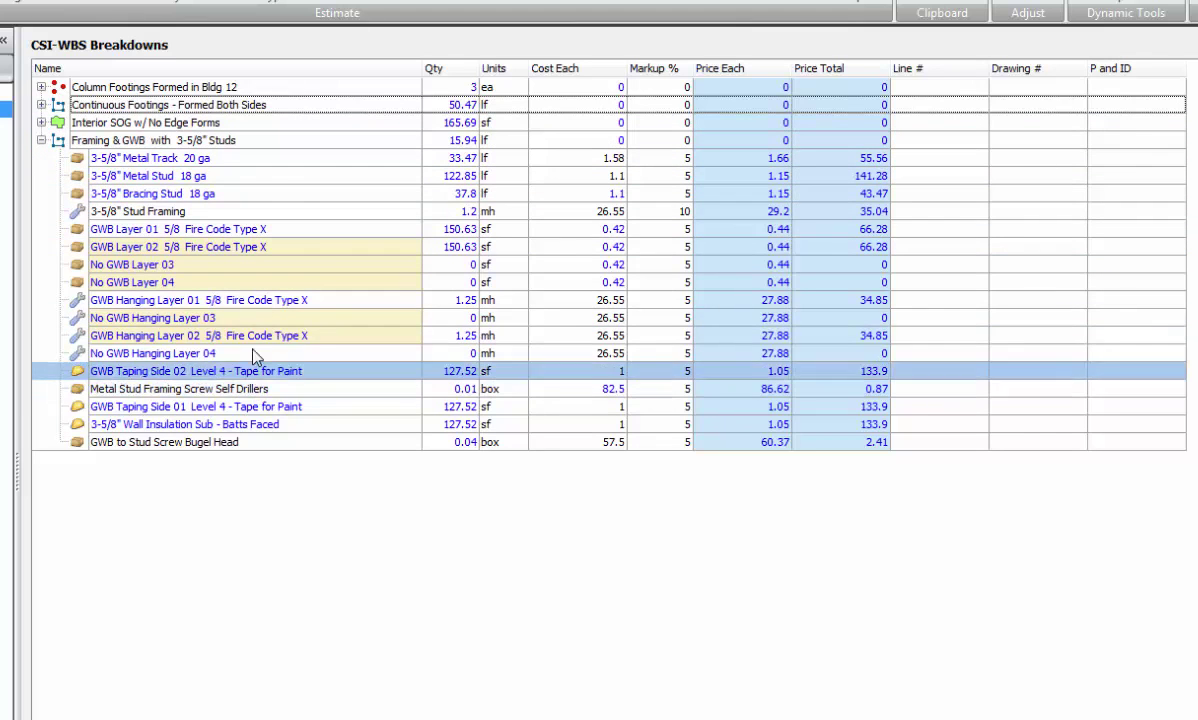
{"action": "left_click", "coordinate": [41, 140]}
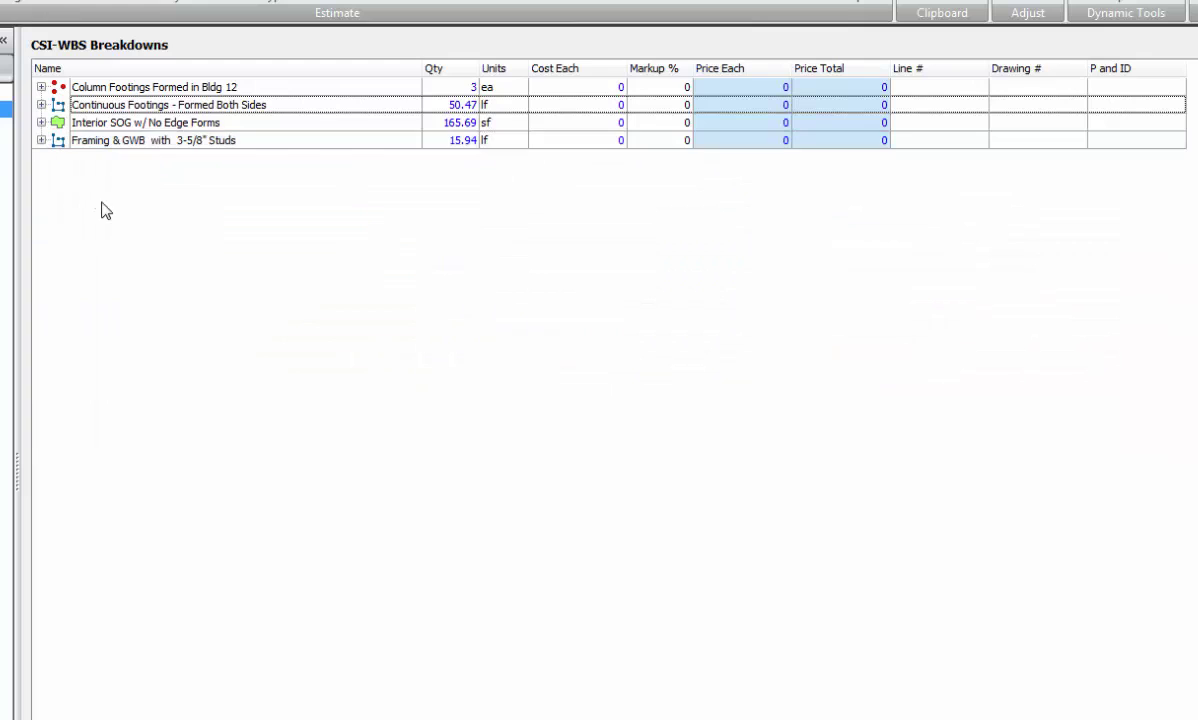